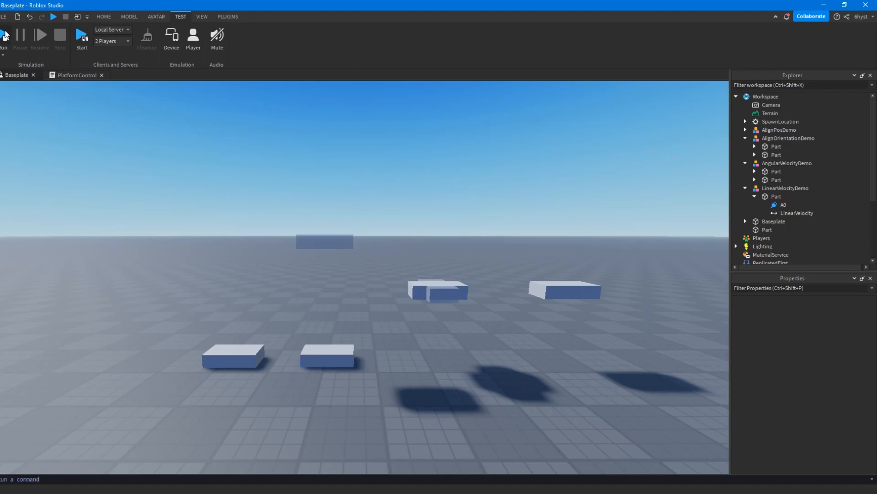
Run the physics simulation, watch how the constraint demo parts move, and stop the simulation
{"action": "left_click", "coordinate": [5, 36]}
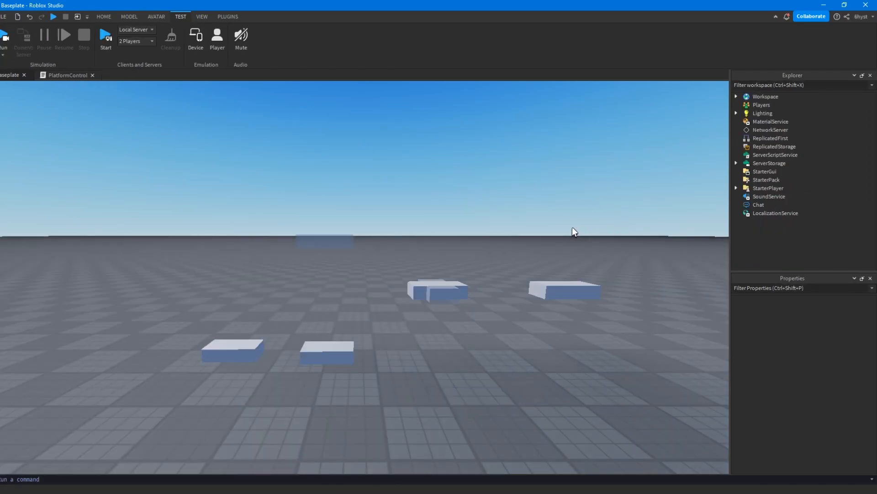
{"action": "right_click_drag", "start_coordinate": [486, 210], "coordinate": [475, 204]}
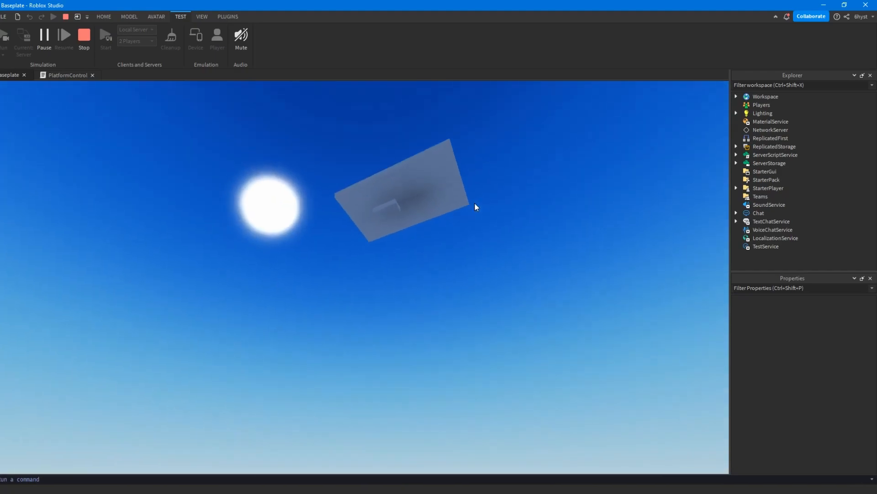
{"action": "left_click", "coordinate": [407, 179]}
{"action": "right_click_drag", "start_coordinate": [408, 179], "coordinate": [308, 195]}
{"action": "left_click_drag", "start_coordinate": [237, 194], "coordinate": [366, 201]}
{"action": "right_click_drag", "start_coordinate": [378, 220], "coordinate": [378, 220]}
{"action": "left_click", "coordinate": [378, 220]}
{"action": "key", "text": "w"}
{"action": "key", "text": "s"}
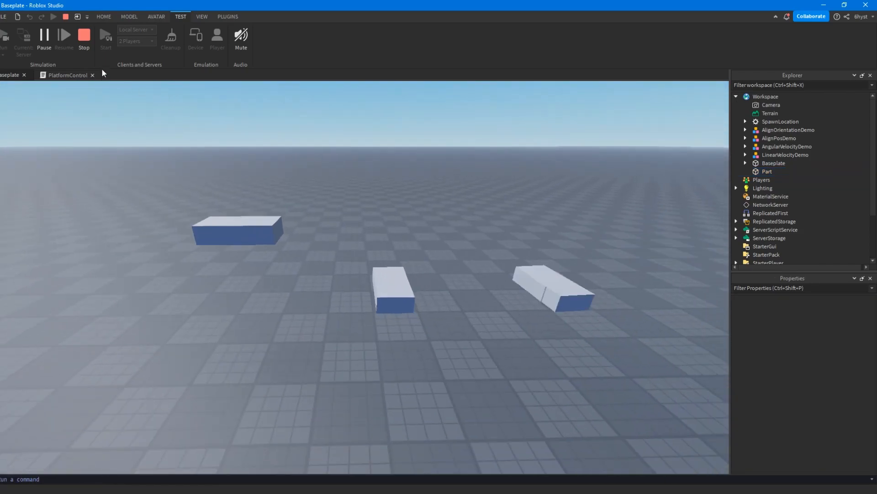
{"action": "left_click", "coordinate": [87, 48]}
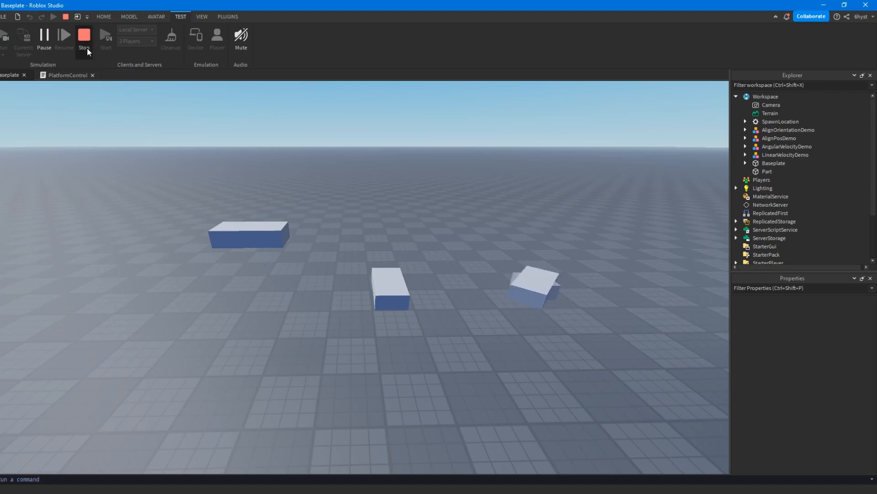
Examine the layout of the constraint demo parts on the baseplate from several viewpoints
{"action": "key", "text": "w"}
{"action": "key", "text": "s"}
{"action": "right_click_drag", "start_coordinate": [446, 179], "coordinate": [446, 179]}
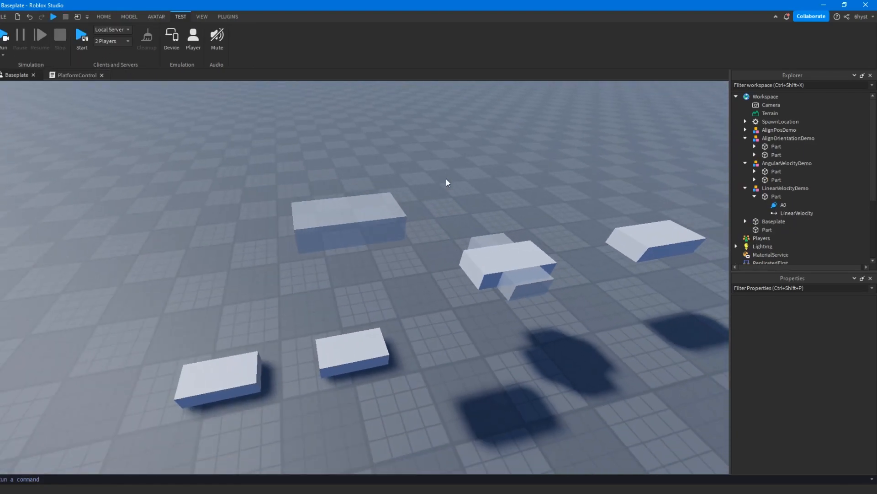
{"action": "key", "text": "d"}
{"action": "right_click_drag", "start_coordinate": [475, 171], "coordinate": [475, 171]}
{"action": "key", "text": "w"}
{"action": "key", "text": "s"}
{"action": "key", "text": "w"}
{"action": "right_click_drag", "start_coordinate": [410, 176], "coordinate": [409, 177]}
{"action": "key", "text": "s"}
{"action": "key", "text": "w"}
{"action": "right_click_drag", "start_coordinate": [338, 206], "coordinate": [338, 206]}
{"action": "key", "text": "s"}
{"action": "right_click_drag", "start_coordinate": [399, 179], "coordinate": [399, 179]}
{"action": "right_click_drag", "start_coordinate": [423, 307], "coordinate": [410, 288]}
{"action": "key", "text": "w"}
{"action": "key", "text": "a"}
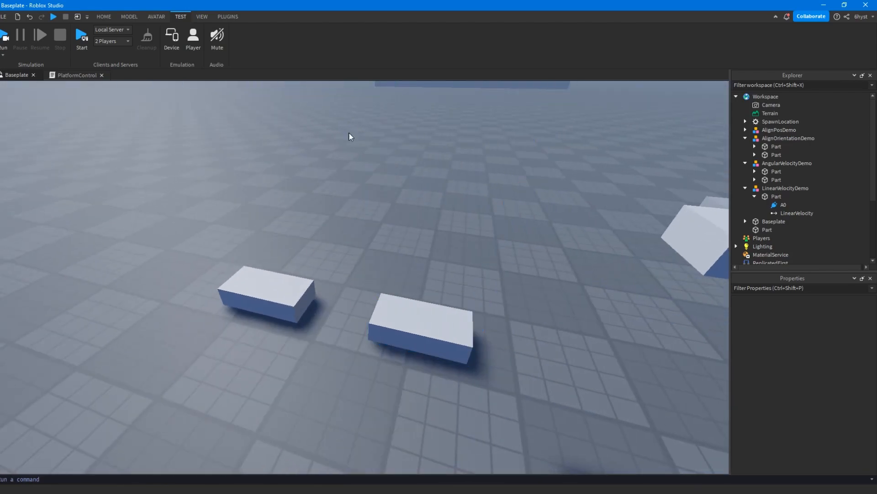
Inspect the two white blocks resting on the baseplate up close
{"action": "right_click_drag", "start_coordinate": [437, 217], "coordinate": [437, 218]}
{"action": "key", "text": "w"}
{"action": "key", "text": "s"}
{"action": "scroll", "coordinate": [347, 281], "scroll_direction": "down", "scroll_amount": 3}
{"action": "scroll", "coordinate": [347, 280], "scroll_direction": "up", "scroll_amount": 3}
{"action": "right_click_drag", "start_coordinate": [347, 280], "coordinate": [347, 281]}
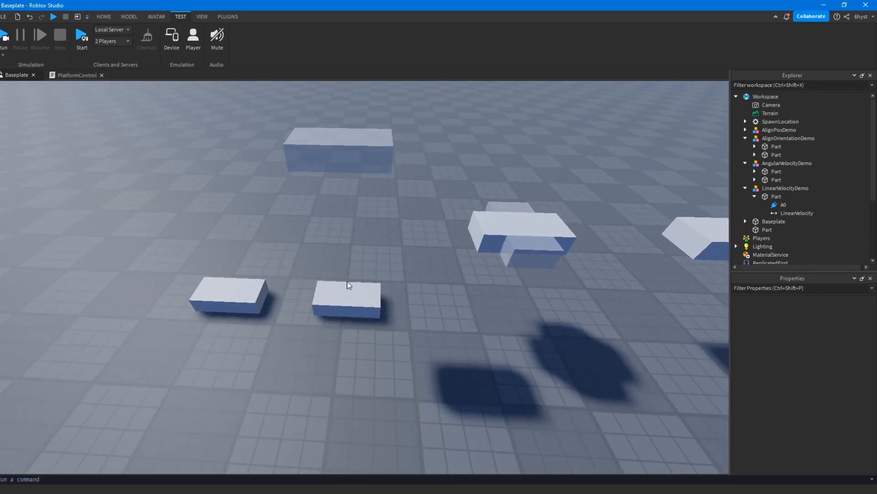
{"action": "scroll", "coordinate": [331, 274], "scroll_direction": "up", "scroll_amount": 3}
{"action": "key", "text": "a"}
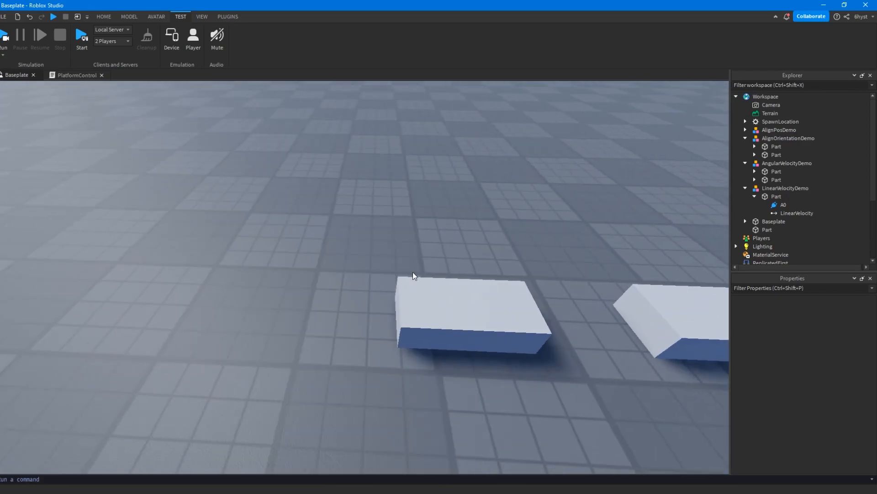
{"action": "right_click_drag", "start_coordinate": [446, 268], "coordinate": [446, 268]}
{"action": "scroll", "coordinate": [446, 268], "scroll_direction": "down", "scroll_amount": 3}
{"action": "key", "text": "d"}
{"action": "right_click_drag", "start_coordinate": [382, 269], "coordinate": [382, 269]}
{"action": "scroll", "coordinate": [382, 269], "scroll_direction": "up", "scroll_amount": 3}
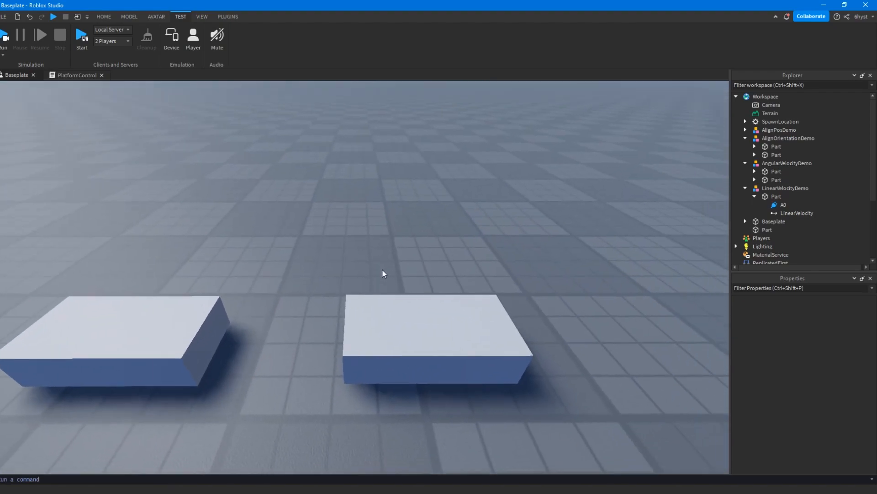
{"action": "scroll", "coordinate": [382, 269], "scroll_direction": "down", "scroll_amount": 3}
{"action": "key", "text": "a"}
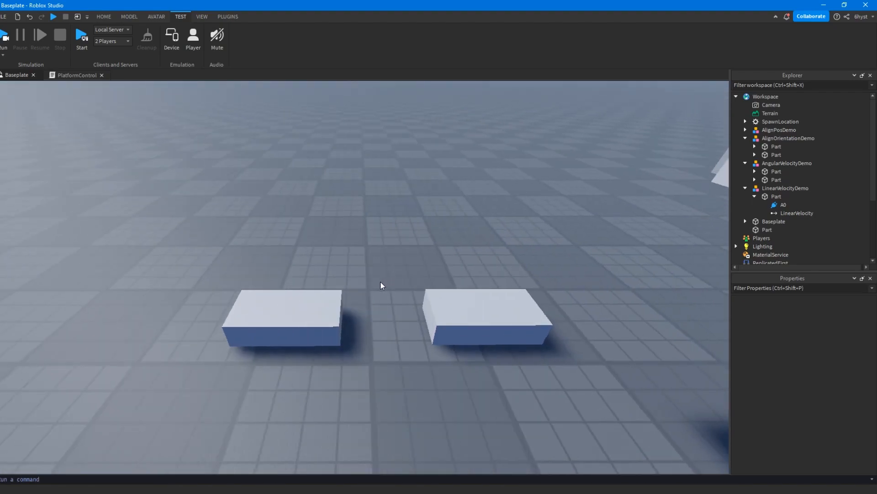
{"action": "right_click_drag", "start_coordinate": [381, 281], "coordinate": [381, 281]}
{"action": "scroll", "coordinate": [381, 280], "scroll_direction": "down", "scroll_amount": 3}
Focus on the LinearVelocityDemo block and select the LinearVelocity constraint inside its Part
{"action": "left_click", "coordinate": [335, 336]}
{"action": "left_click", "coordinate": [421, 227]}
{"action": "scroll", "coordinate": [421, 228], "scroll_direction": "up", "scroll_amount": 3}
{"action": "right_click_drag", "start_coordinate": [420, 228], "coordinate": [421, 227]}
{"action": "left_click", "coordinate": [793, 192]}
{"action": "left_click", "coordinate": [399, 286]}
{"action": "left_click", "coordinate": [349, 314]}
{"action": "key", "text": "f"}
{"action": "right_click_drag", "start_coordinate": [359, 281], "coordinate": [358, 281]}
{"action": "left_click", "coordinate": [358, 281]}
{"action": "left_click", "coordinate": [359, 281]}
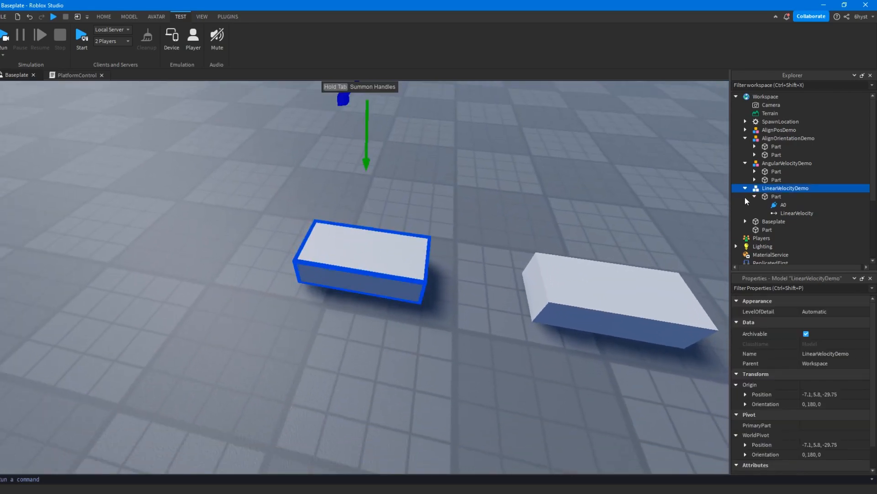
{"action": "left_click", "coordinate": [791, 213]}
{"action": "right_click_drag", "start_coordinate": [580, 284], "coordinate": [580, 284]}
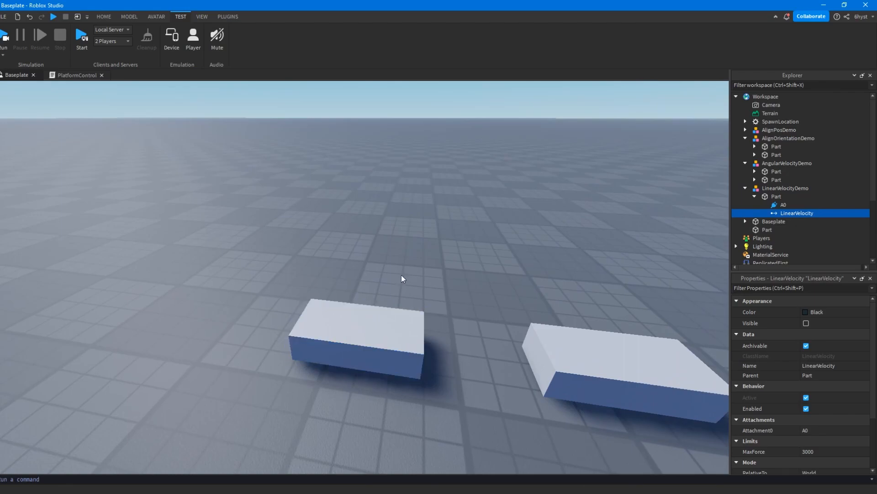
{"action": "right_click_drag", "start_coordinate": [427, 324], "coordinate": [428, 330]}
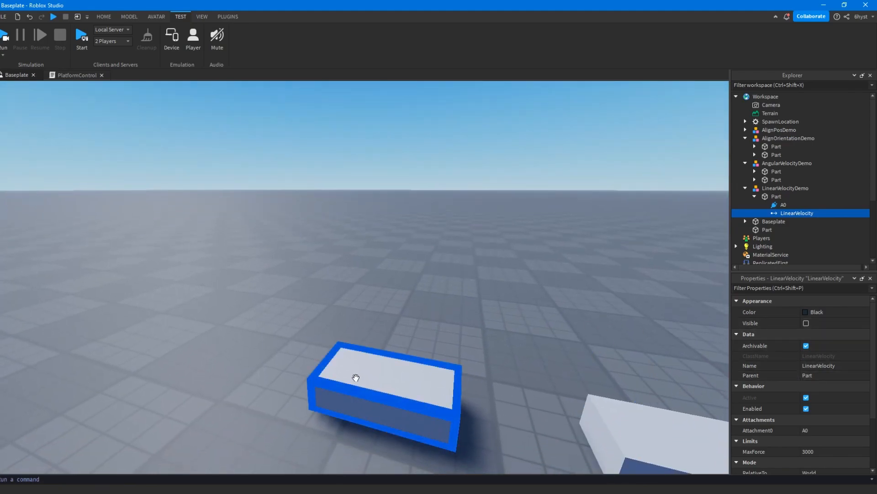
Review the LinearVelocity constraint's VelocityConstraintMode options, leaving Vector selected
{"action": "scroll", "coordinate": [841, 398], "scroll_direction": "down", "scroll_amount": 3}
{"action": "left_click", "coordinate": [736, 429]}
{"action": "scroll", "coordinate": [749, 412], "scroll_direction": "down", "scroll_amount": 1}
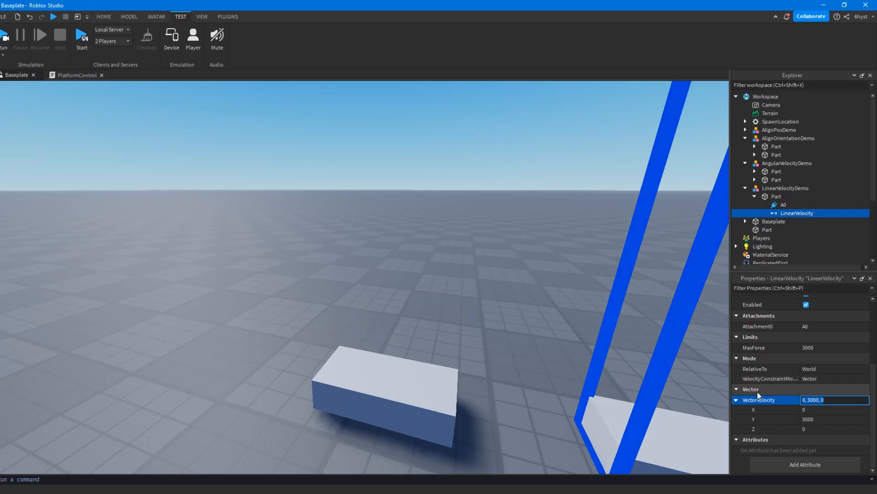
{"action": "left_click", "coordinate": [823, 379]}
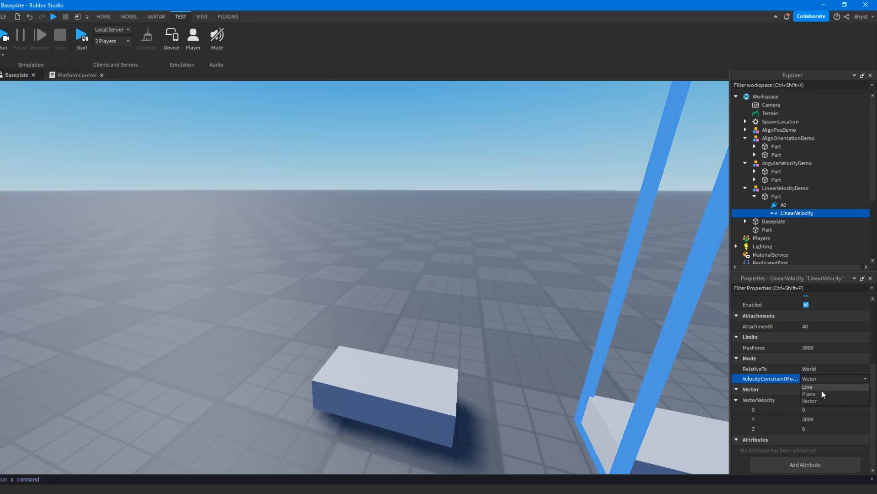
{"action": "left_click", "coordinate": [821, 400]}
{"action": "right_click_drag", "start_coordinate": [437, 292], "coordinate": [433, 291]}
{"action": "scroll", "coordinate": [432, 291], "scroll_direction": "up", "scroll_amount": 3}
{"action": "scroll", "coordinate": [433, 291], "scroll_direction": "down", "scroll_amount": 5}
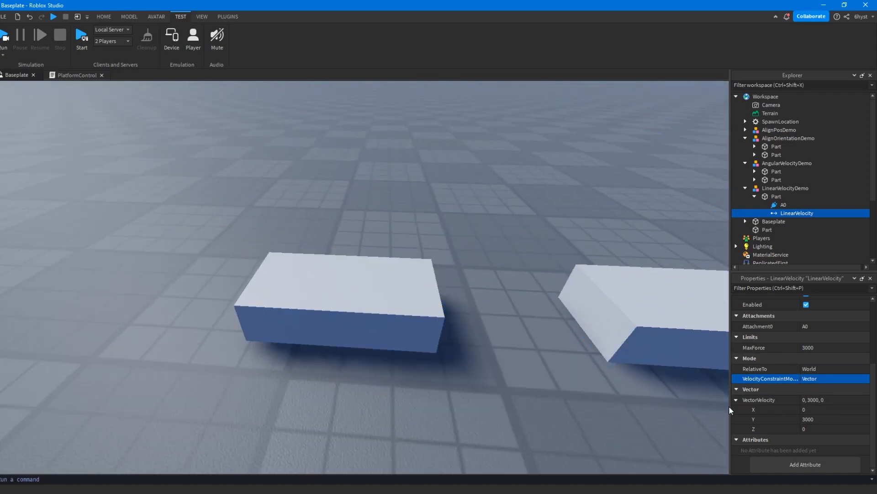
Inspect the X, Y and Z components of the constraint's VectorVelocity against the block's orientation
{"action": "left_click", "coordinate": [742, 399]}
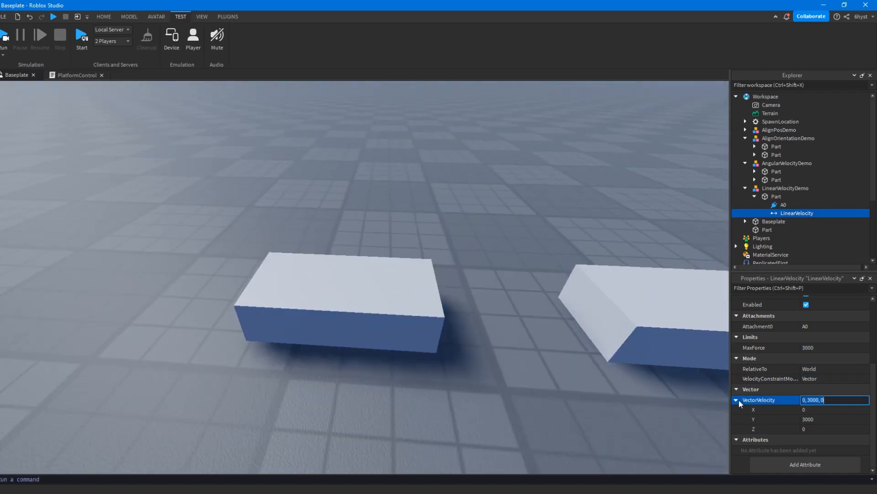
{"action": "left_click", "coordinate": [818, 420]}
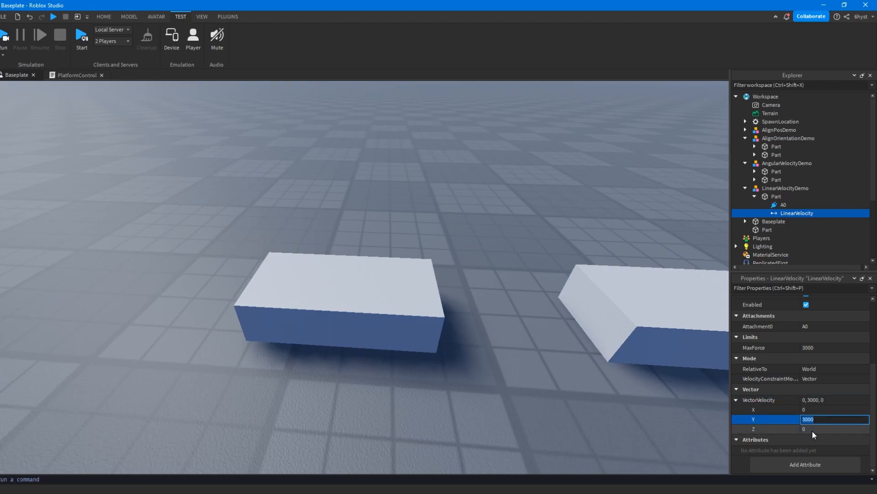
{"action": "left_click", "coordinate": [815, 427]}
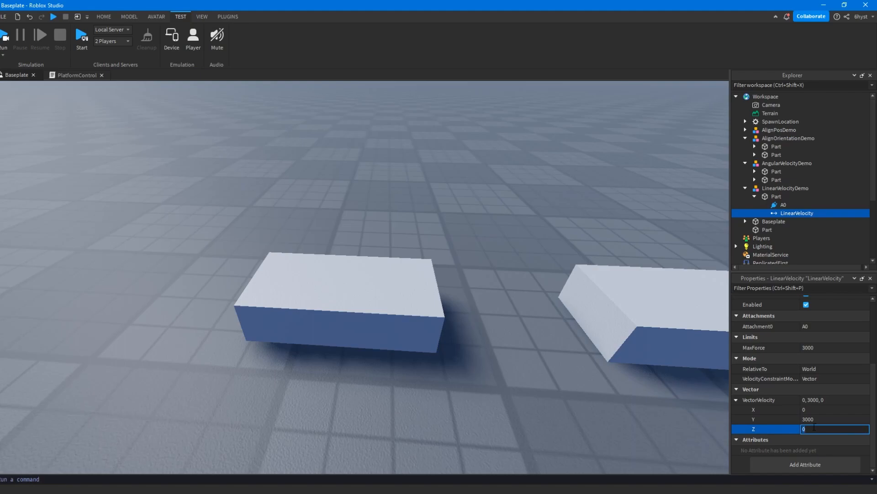
{"action": "left_click", "coordinate": [813, 419]}
{"action": "scroll", "coordinate": [431, 301], "scroll_direction": "up", "scroll_amount": 4}
{"action": "right_click_drag", "start_coordinate": [446, 321], "coordinate": [431, 301]}
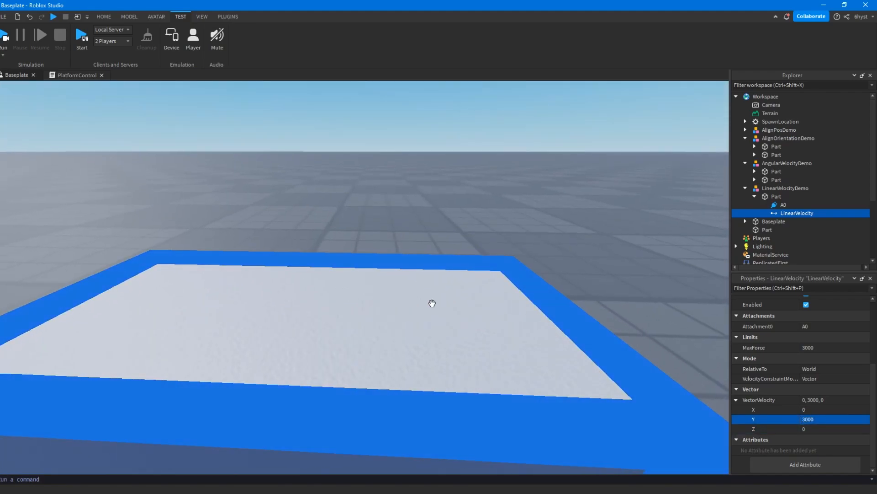
{"action": "scroll", "coordinate": [431, 302], "scroll_direction": "down", "scroll_amount": 4}
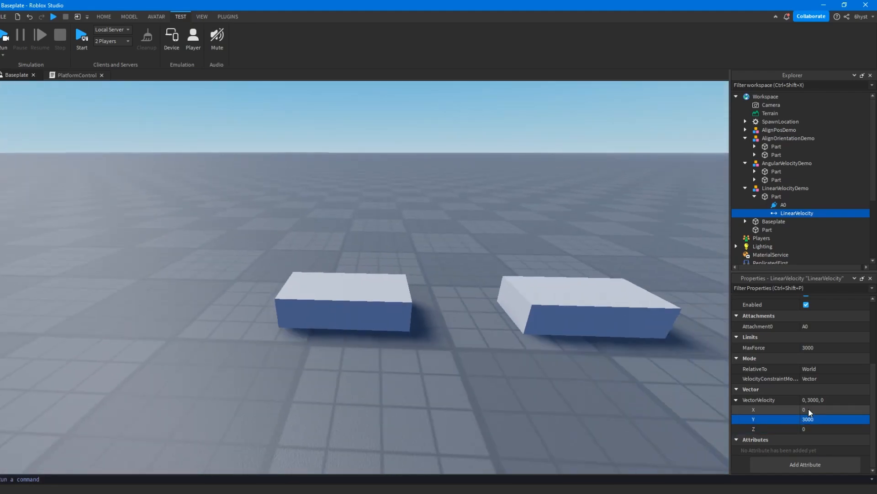
{"action": "left_click", "coordinate": [810, 409]}
{"action": "right_click_drag", "start_coordinate": [413, 311], "coordinate": [437, 294]}
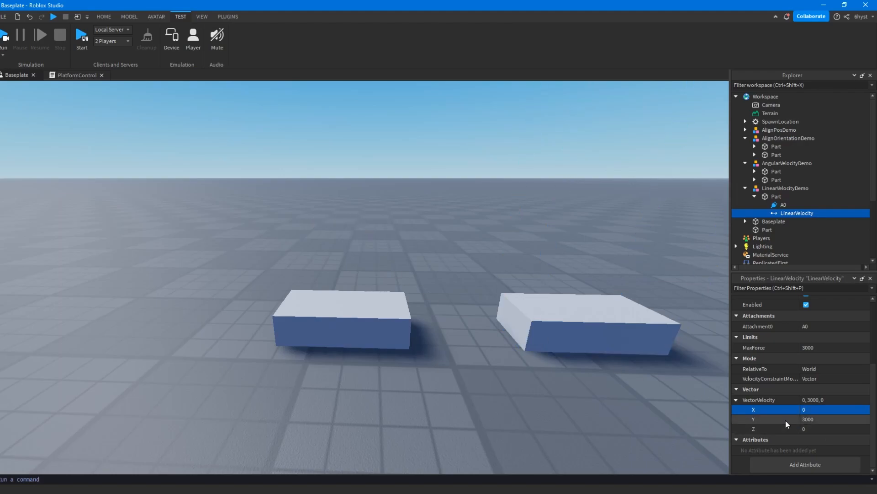
{"action": "left_click", "coordinate": [818, 419]}
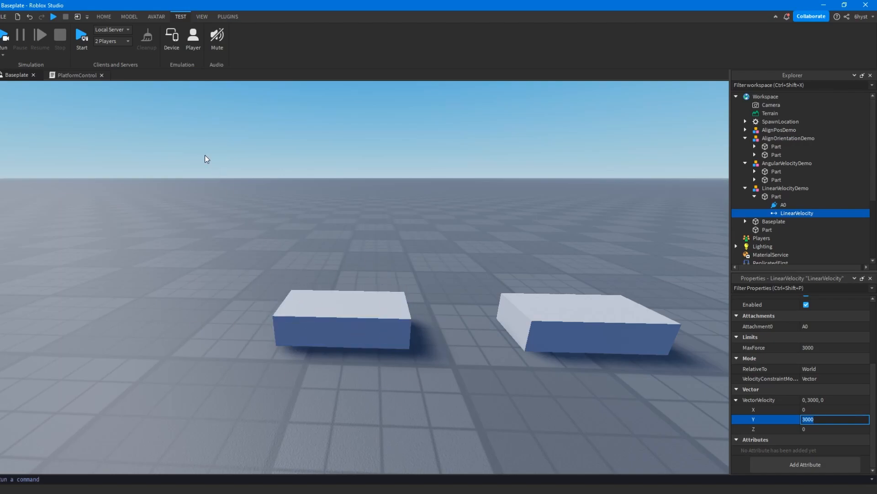
{"action": "right_click_drag", "start_coordinate": [427, 248], "coordinate": [427, 248]}
{"action": "scroll", "coordinate": [427, 248], "scroll_direction": "up", "scroll_amount": 3}
{"action": "scroll", "coordinate": [427, 247], "scroll_direction": "down", "scroll_amount": 2}
{"action": "scroll", "coordinate": [429, 250], "scroll_direction": "down", "scroll_amount": 2}
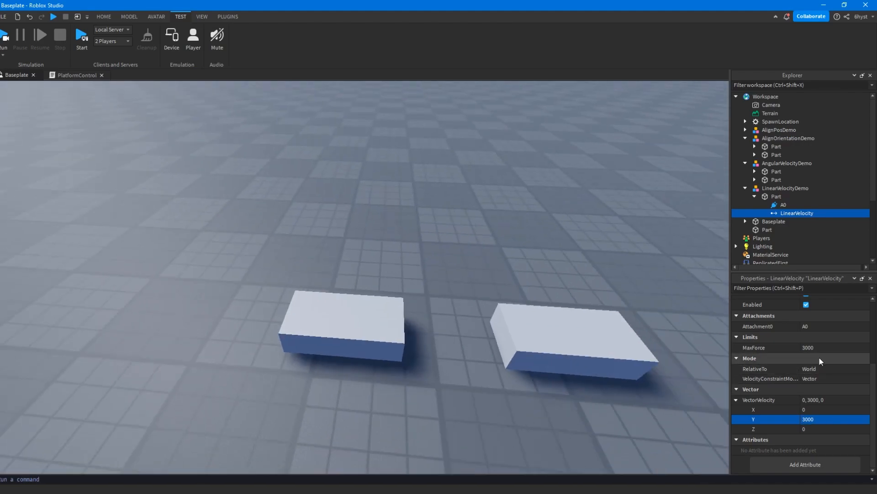
Add an Attachment to the Part in LinearVelocityDemo alongside the existing A0 attachment
{"action": "left_click", "coordinate": [780, 204]}
{"action": "right_click_drag", "start_coordinate": [514, 271], "coordinate": [515, 270]}
{"action": "scroll", "coordinate": [515, 271], "scroll_direction": "up", "scroll_amount": 2}
{"action": "scroll", "coordinate": [514, 271], "scroll_direction": "down", "scroll_amount": 2}
{"action": "left_click", "coordinate": [761, 193]}
{"action": "left_click", "coordinate": [781, 204]}
{"action": "left_click", "coordinate": [787, 196]}
{"action": "type", "text": "at"}
{"action": "left_click", "coordinate": [755, 222]}
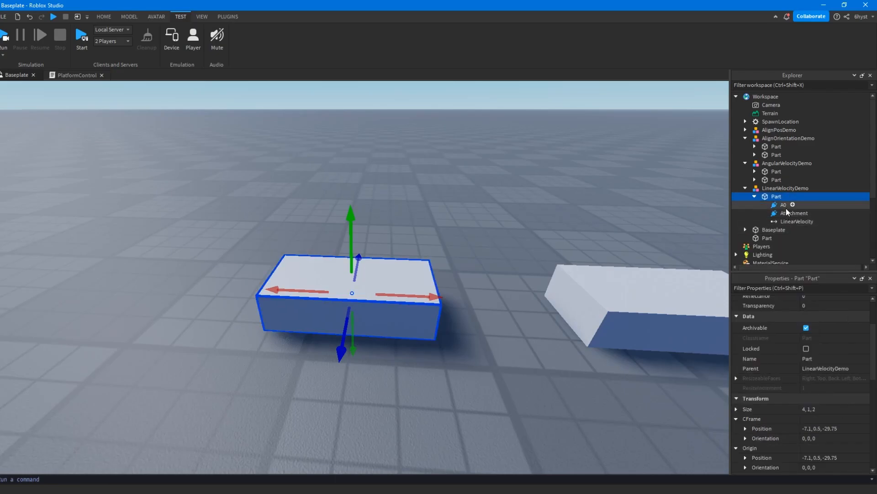
Turn on Constraint Details so the block's attachments are drawn in the viewport
{"action": "left_click", "coordinate": [129, 16]}
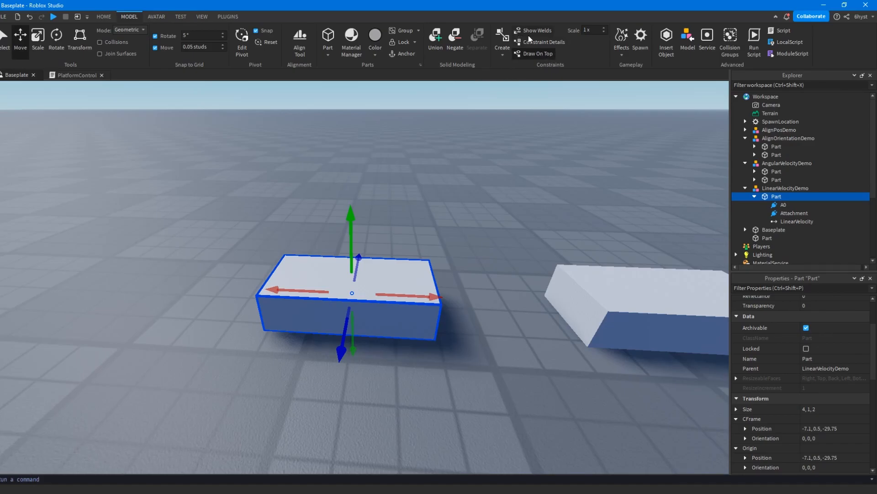
{"action": "left_click", "coordinate": [544, 42]}
{"action": "left_click", "coordinate": [472, 174]}
{"action": "right_click_drag", "start_coordinate": [473, 173], "coordinate": [473, 174]}
{"action": "key", "text": "w"}
{"action": "key", "text": "s"}
{"action": "key", "text": "w"}
{"action": "key", "text": "w"}
{"action": "key", "text": "s"}
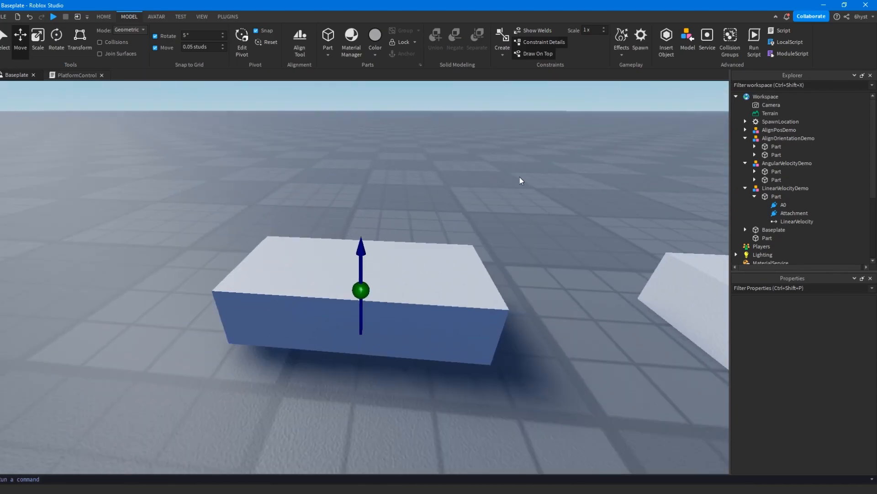
Inspect the block's attachment marker and the LinearVelocity constraint's properties, including Visible
{"action": "left_click", "coordinate": [779, 206]}
{"action": "left_click", "coordinate": [507, 215]}
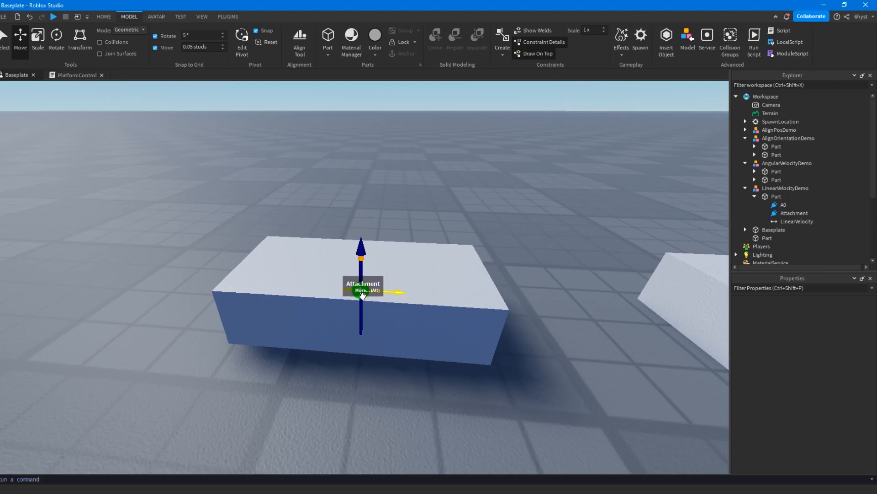
{"action": "left_click", "coordinate": [802, 221]}
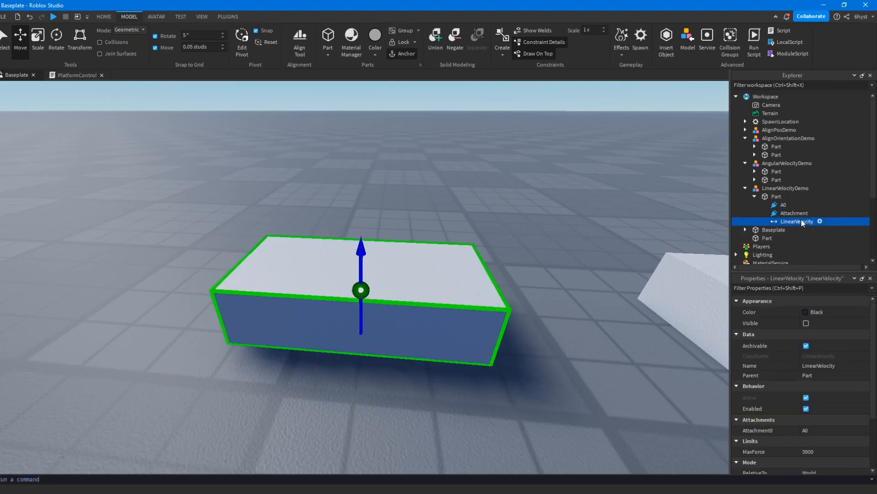
{"action": "left_click", "coordinate": [808, 325]}
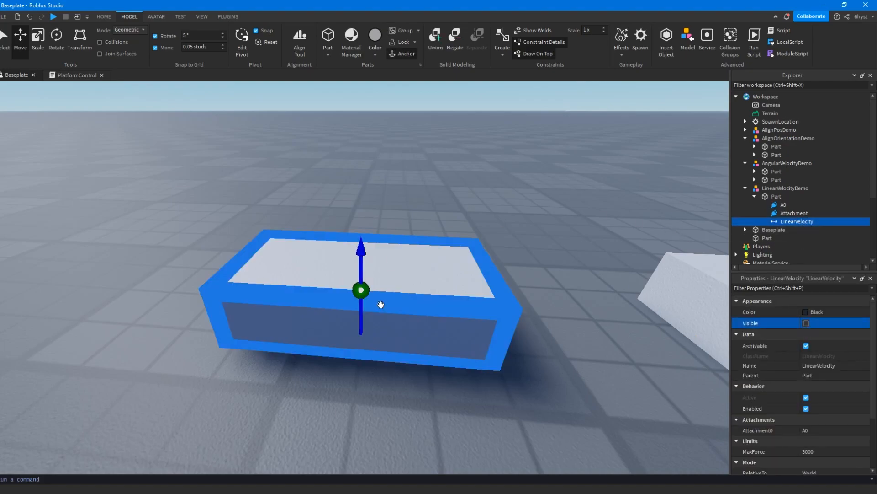
{"action": "right_click_drag", "start_coordinate": [361, 252], "coordinate": [361, 253]}
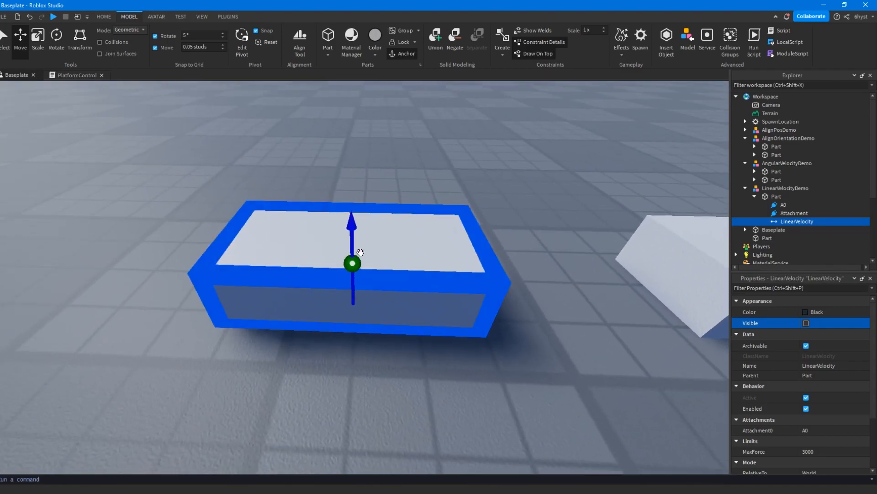
{"action": "scroll", "coordinate": [816, 399], "scroll_direction": "down", "scroll_amount": 3}
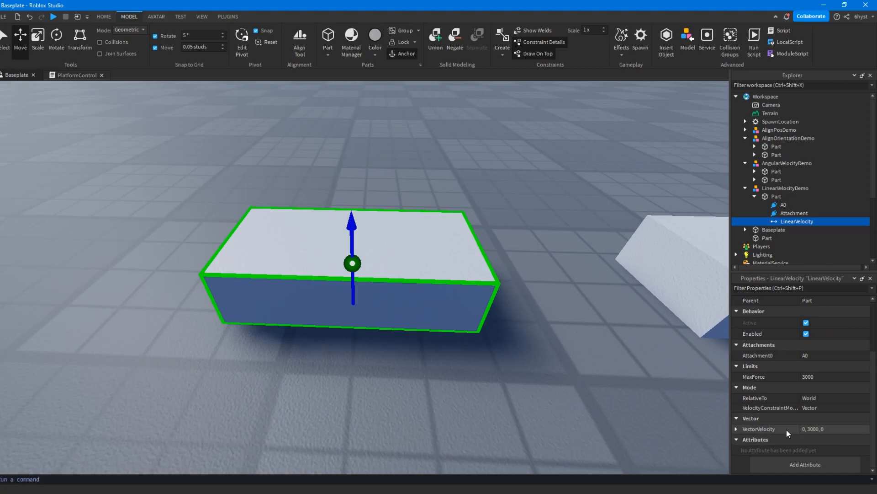
Delete the extra Attachment from the LinearVelocityDemo Part
{"action": "left_click", "coordinate": [807, 356]}
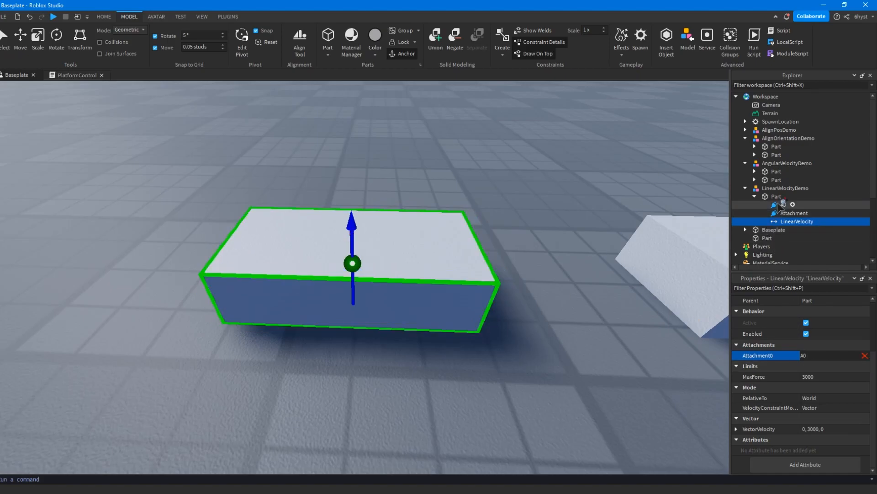
{"action": "left_click", "coordinate": [789, 213]}
{"action": "key", "text": "Delete"}
Assign A0 as Attachment0 of the LinearVelocity constraint
{"action": "left_click", "coordinate": [787, 212]}
{"action": "left_click", "coordinate": [803, 411]}
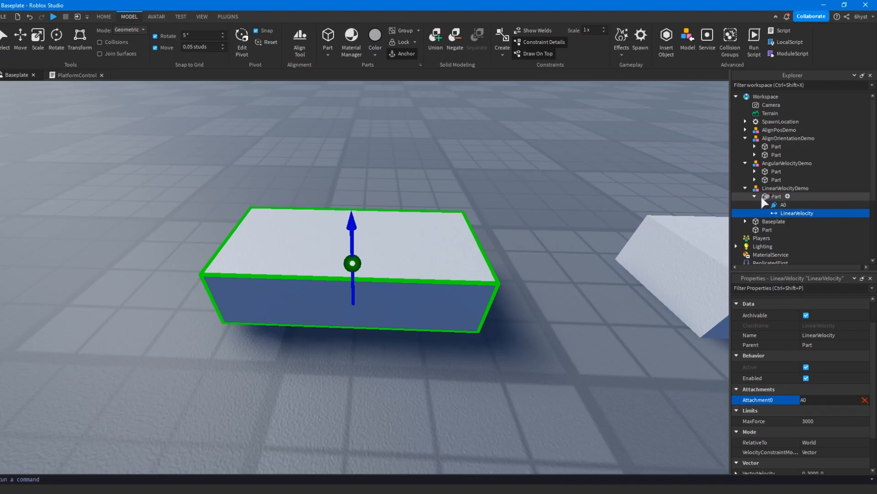
{"action": "left_click", "coordinate": [781, 206]}
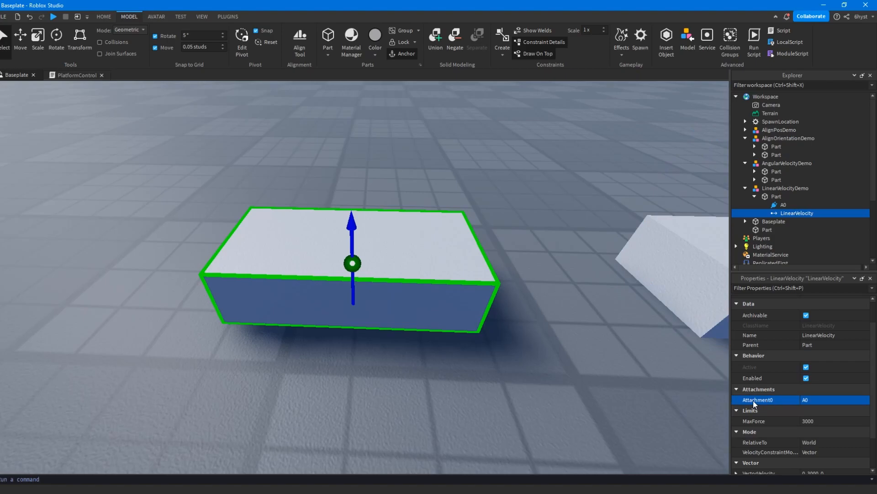
Inspect the Attachment0 reference and the A0 attachment's transform, axis and world data properties
{"action": "left_click", "coordinate": [811, 401]}
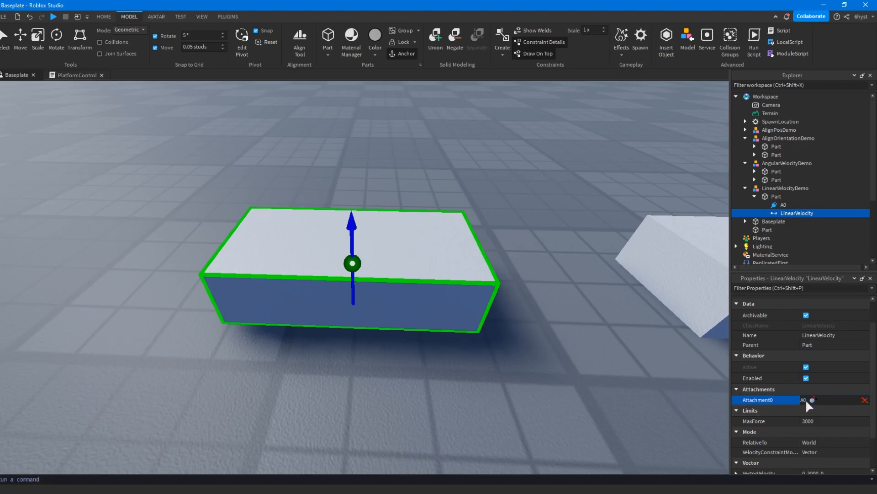
{"action": "left_click", "coordinate": [777, 205]}
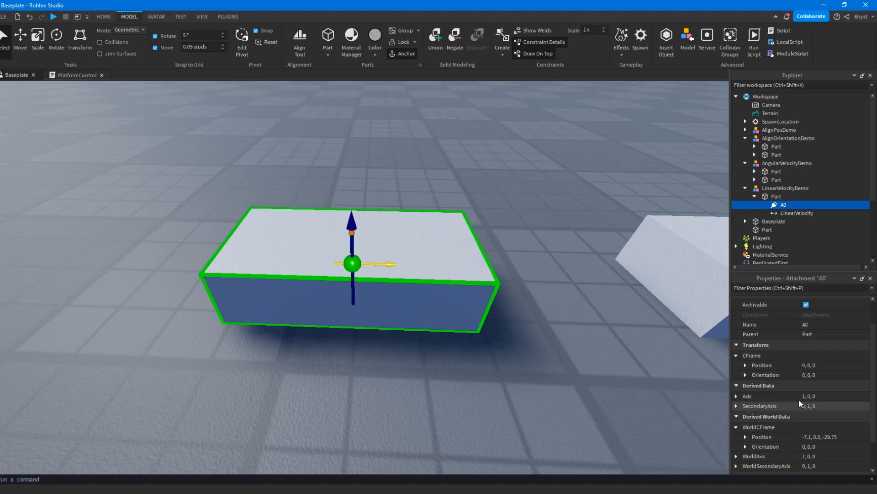
{"action": "scroll", "coordinate": [775, 443], "scroll_direction": "down", "scroll_amount": 2}
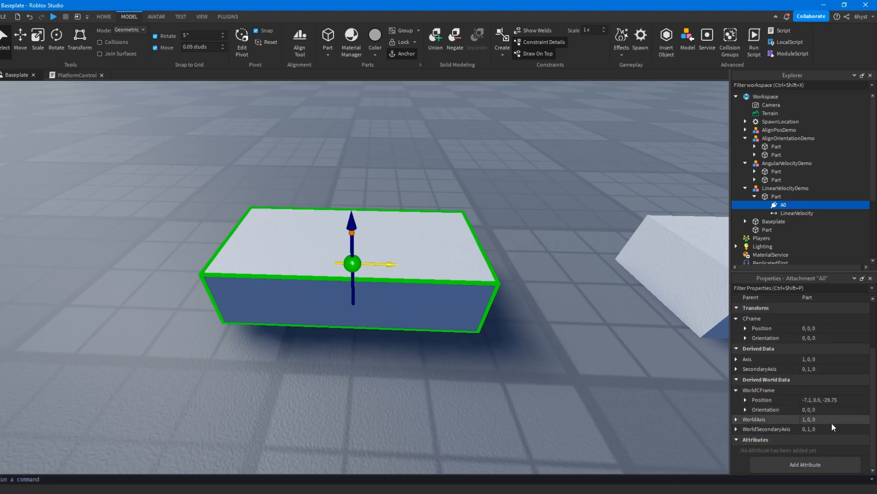
{"action": "key", "text": "f"}
{"action": "scroll", "coordinate": [561, 254], "scroll_direction": "down", "scroll_amount": 8}
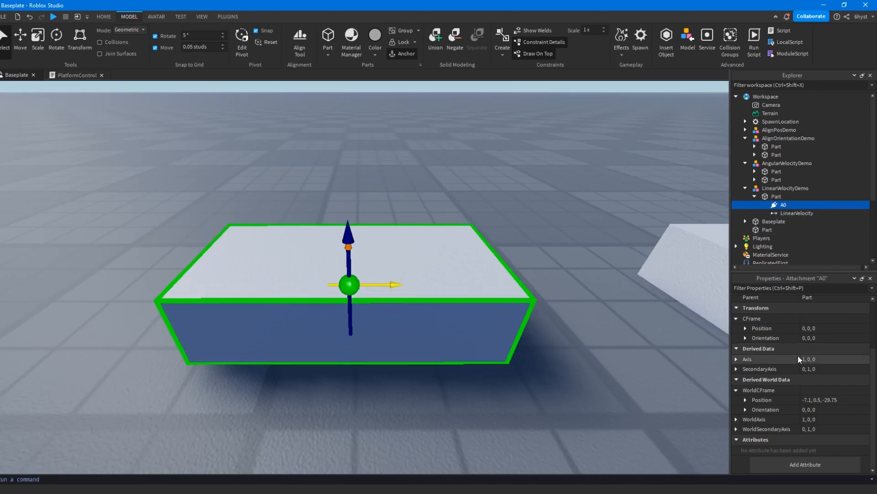
{"action": "scroll", "coordinate": [798, 356], "scroll_direction": "up", "scroll_amount": 3}
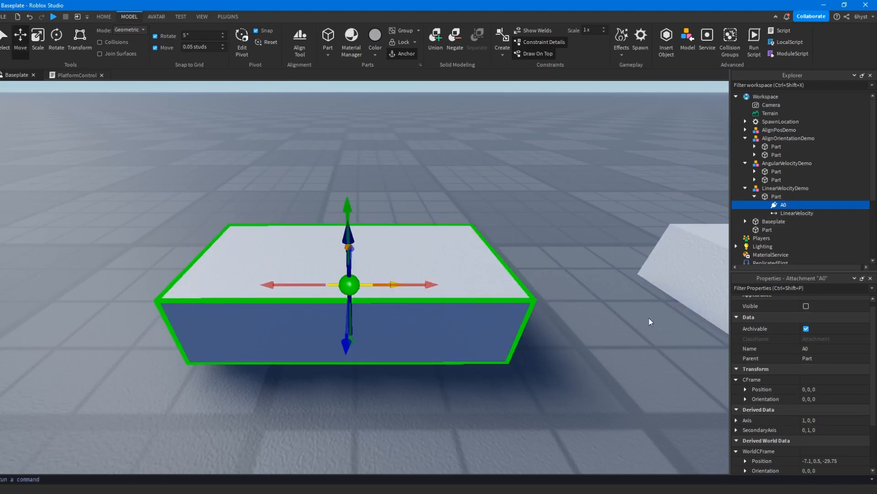
Try moving and rotating attachment A0 on the block, undo the changes and clear the selection
{"action": "left_click_drag", "start_coordinate": [414, 284], "coordinate": [497, 288]}
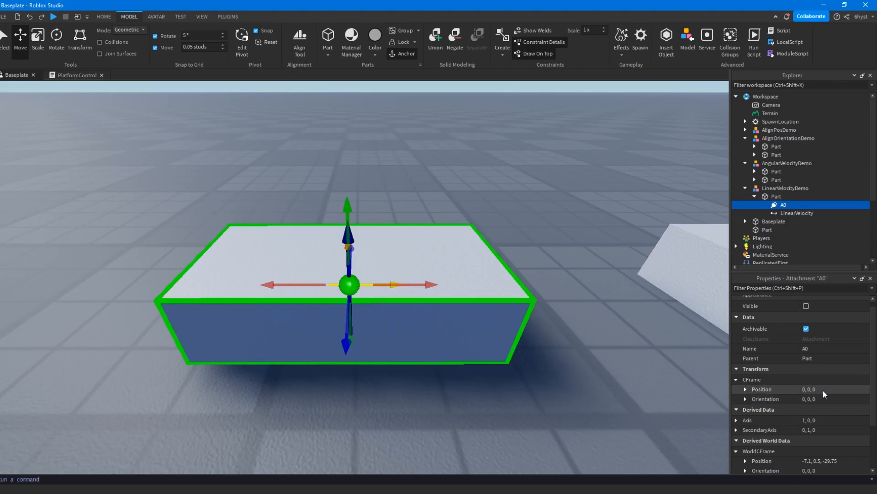
{"action": "scroll", "coordinate": [824, 390], "scroll_direction": "down", "scroll_amount": 3}
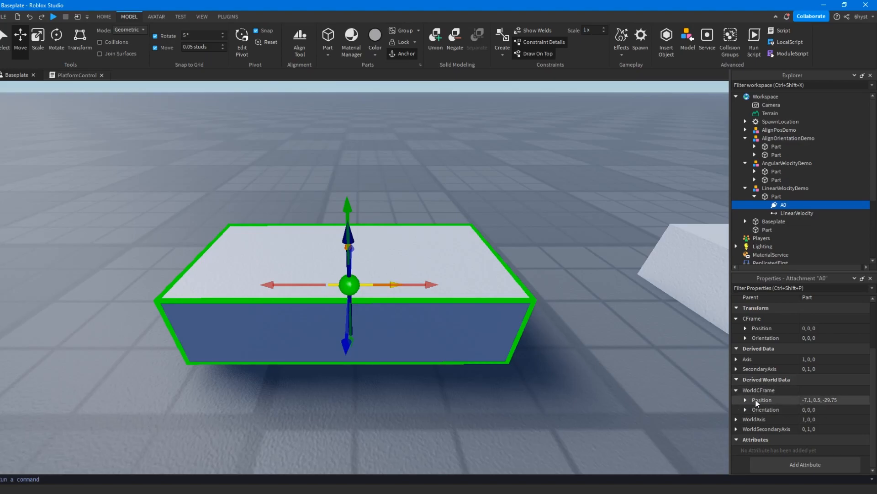
{"action": "key", "text": "ctrl+4"}
{"action": "left_click_drag", "start_coordinate": [389, 323], "coordinate": [389, 324]}
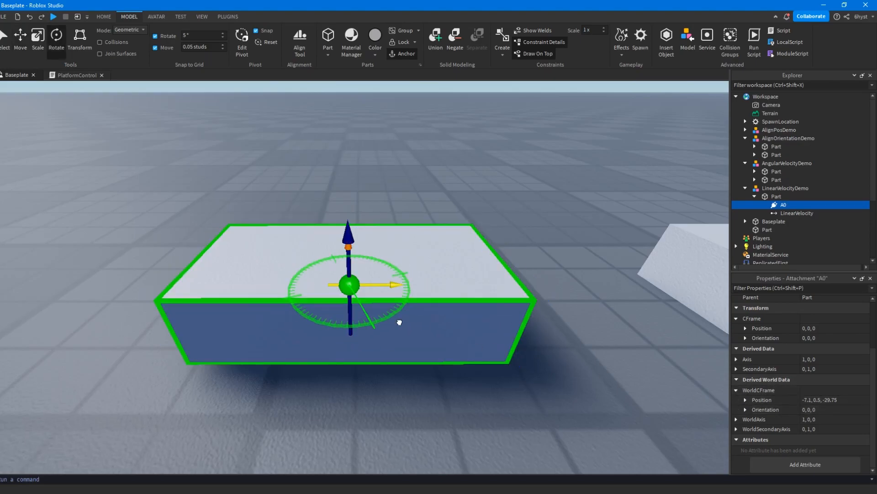
{"action": "left_click_drag", "start_coordinate": [420, 244], "coordinate": [420, 244]}
{"action": "key", "text": "ctrl+z"}
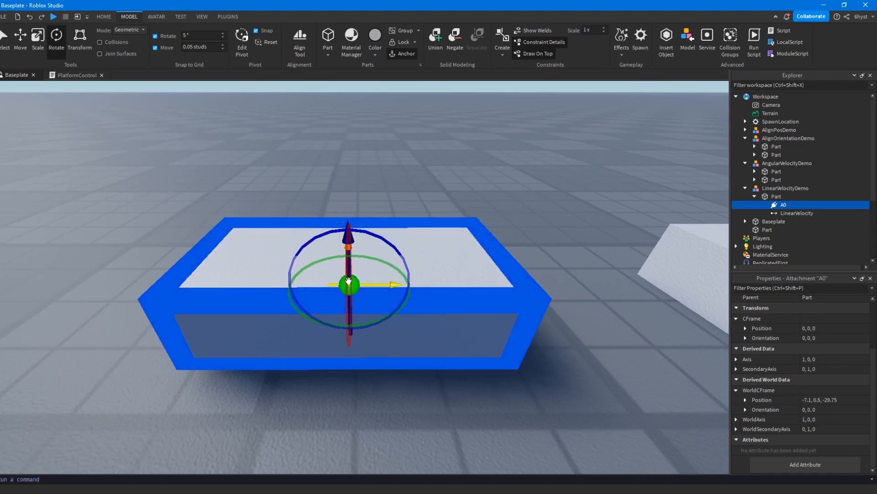
{"action": "left_click", "coordinate": [573, 438]}
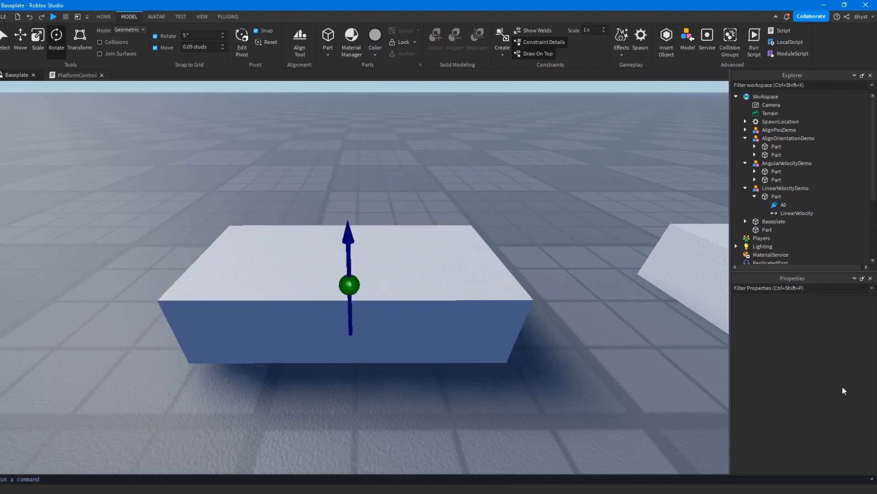
Duplicate the LinearVelocityDemo Part and move the copy alongside the original block with a small gap
{"action": "scroll", "coordinate": [548, 226], "scroll_direction": "down", "scroll_amount": 5}
{"action": "left_click", "coordinate": [402, 279]}
{"action": "key", "text": "w"}
{"action": "right_click_drag", "start_coordinate": [401, 278], "coordinate": [387, 298]}
{"action": "key", "text": "a"}
{"action": "left_click", "coordinate": [443, 320]}
{"action": "scroll", "coordinate": [443, 320], "scroll_direction": "up", "scroll_amount": 3}
{"action": "left_click", "coordinate": [405, 296]}
{"action": "scroll", "coordinate": [405, 296], "scroll_direction": "down", "scroll_amount": 3}
{"action": "left_click", "coordinate": [768, 198]}
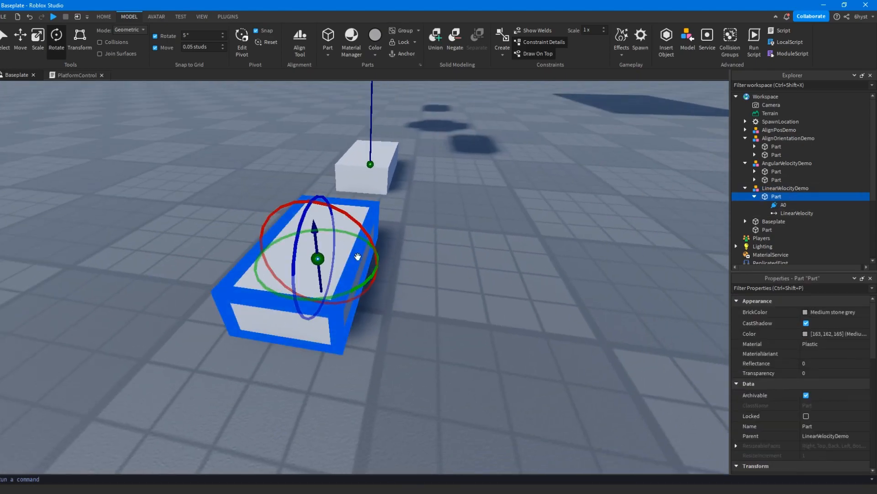
{"action": "key", "text": "ctrl+d"}
{"action": "key", "text": "w"}
{"action": "left_click_drag", "start_coordinate": [400, 267], "coordinate": [493, 275]}
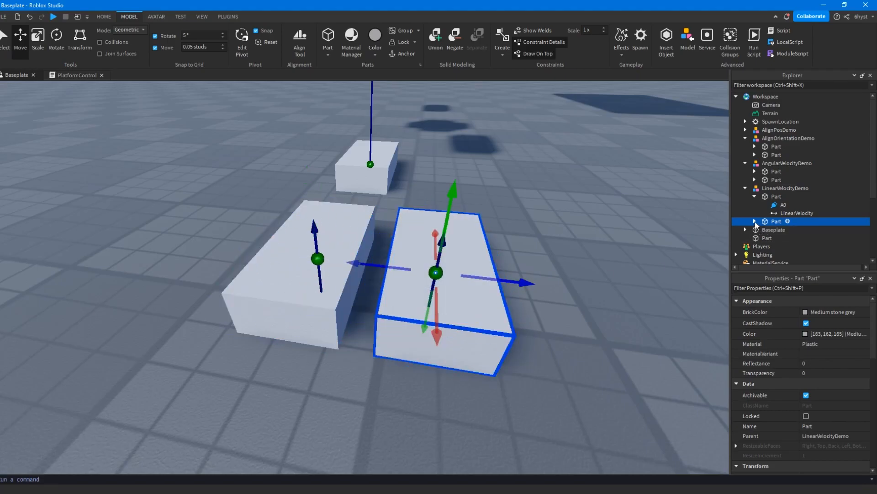
Delete the LinearVelocity constraint and the A0 attachment from the duplicated Part
{"action": "left_click", "coordinate": [791, 240]}
{"action": "key", "text": "Delete"}
{"action": "left_click", "coordinate": [783, 230]}
{"action": "key", "text": "Delete"}
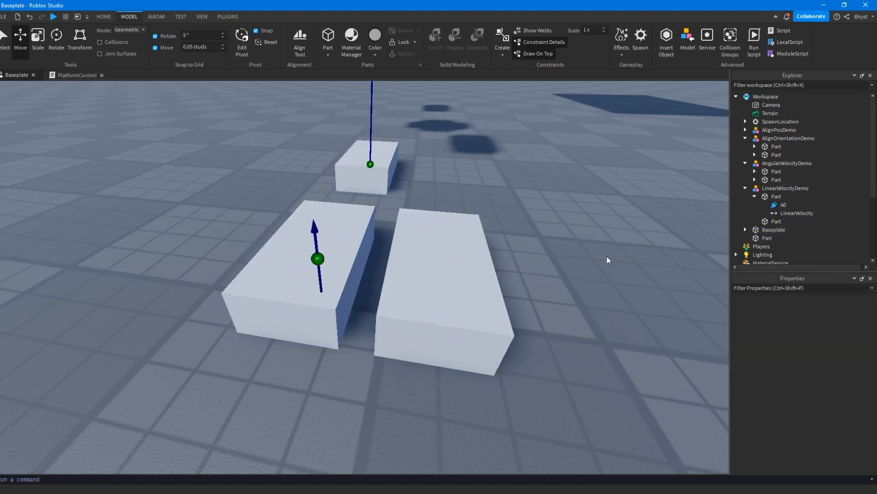
Run the simulation to see how the two unconnected blocks behave, and stop it
{"action": "scroll", "coordinate": [502, 235], "scroll_direction": "down", "scroll_amount": 2}
{"action": "scroll", "coordinate": [425, 282], "scroll_direction": "up", "scroll_amount": 3}
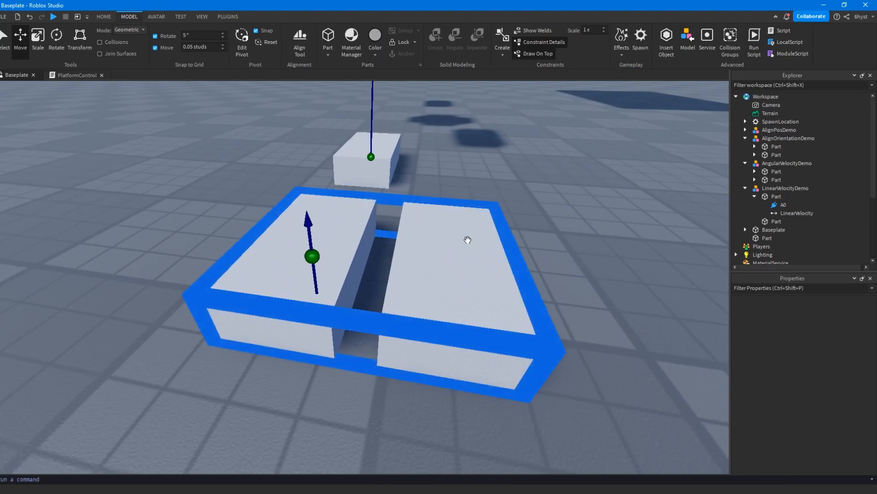
{"action": "scroll", "coordinate": [581, 215], "scroll_direction": "up", "scroll_amount": 2}
{"action": "scroll", "coordinate": [581, 215], "scroll_direction": "down", "scroll_amount": 10}
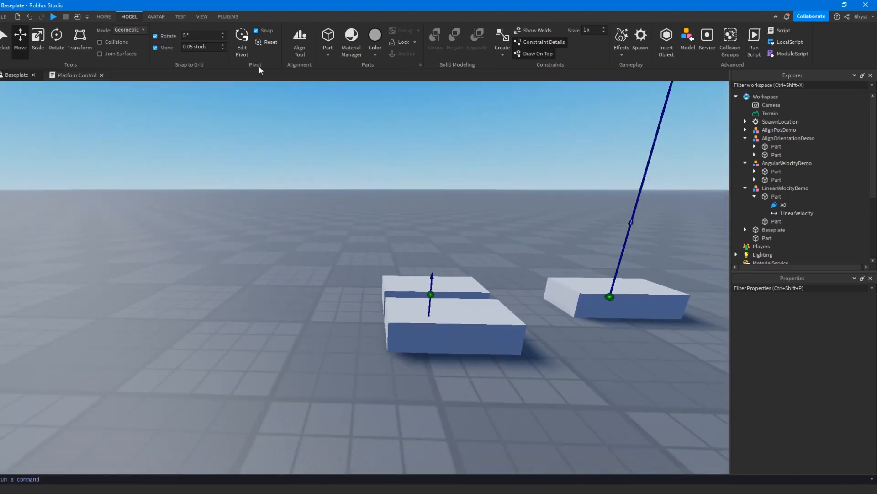
{"action": "left_click", "coordinate": [181, 17]}
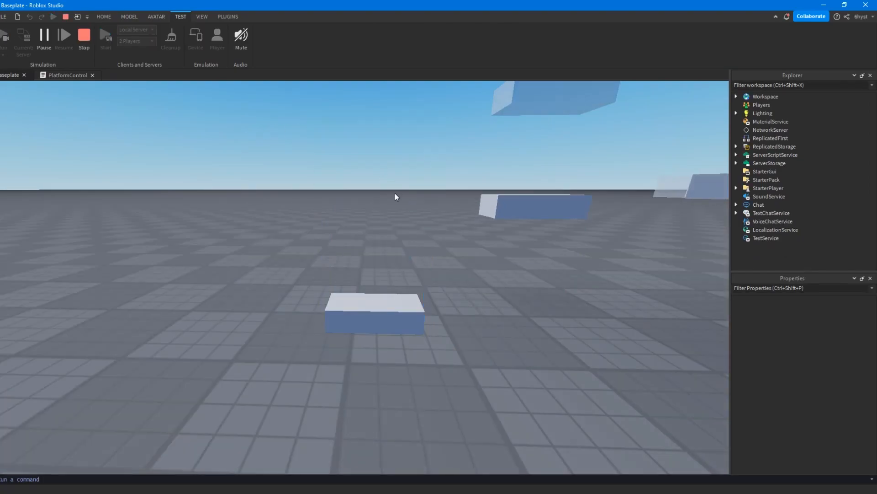
{"action": "right_click_drag", "start_coordinate": [413, 264], "coordinate": [411, 269]}
{"action": "left_click", "coordinate": [368, 329]}
{"action": "right_click_drag", "start_coordinate": [305, 189], "coordinate": [306, 190]}
{"action": "left_click", "coordinate": [306, 191]}
{"action": "left_click", "coordinate": [84, 43]}
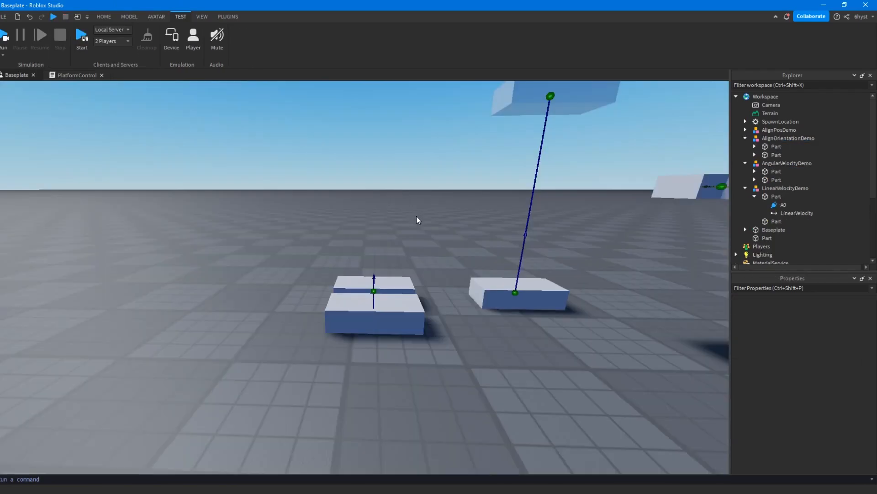
Check the collision and Anchored properties of both LinearVelocityDemo parts
{"action": "key", "text": "a"}
{"action": "right_click_drag", "start_coordinate": [408, 259], "coordinate": [408, 259]}
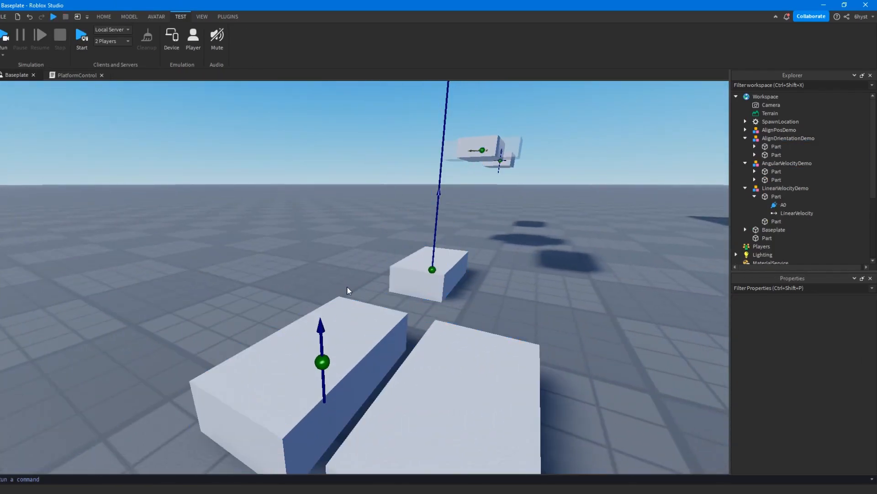
{"action": "right_click_drag", "start_coordinate": [347, 291], "coordinate": [347, 291]}
{"action": "key", "text": "d"}
{"action": "left_click", "coordinate": [392, 301]}
{"action": "left_click", "coordinate": [790, 222]}
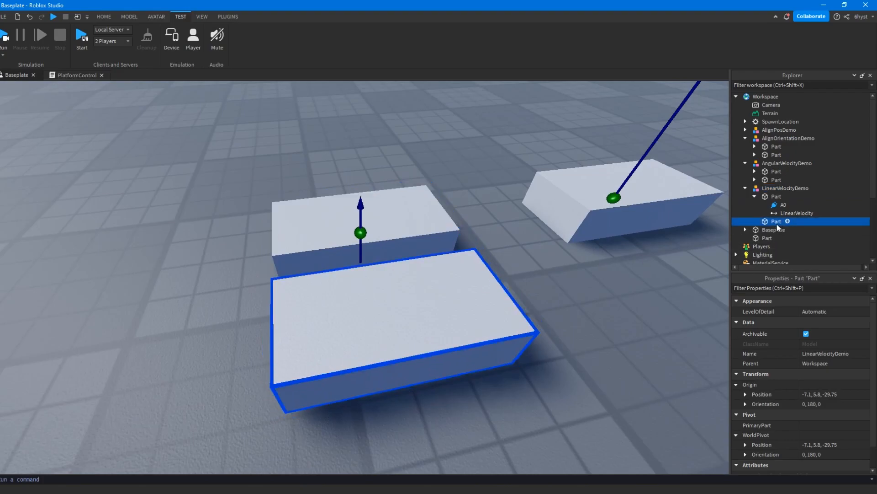
{"action": "scroll", "coordinate": [814, 384], "scroll_direction": "down", "scroll_amount": 8}
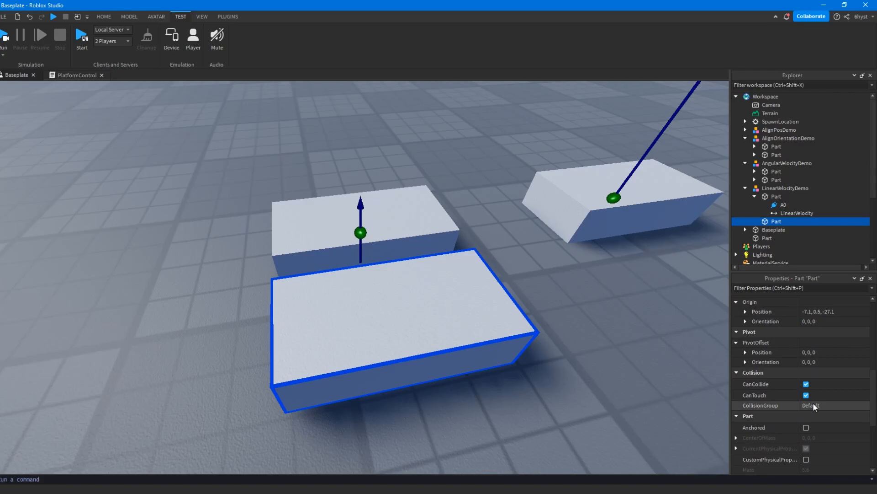
{"action": "left_click", "coordinate": [776, 196]}
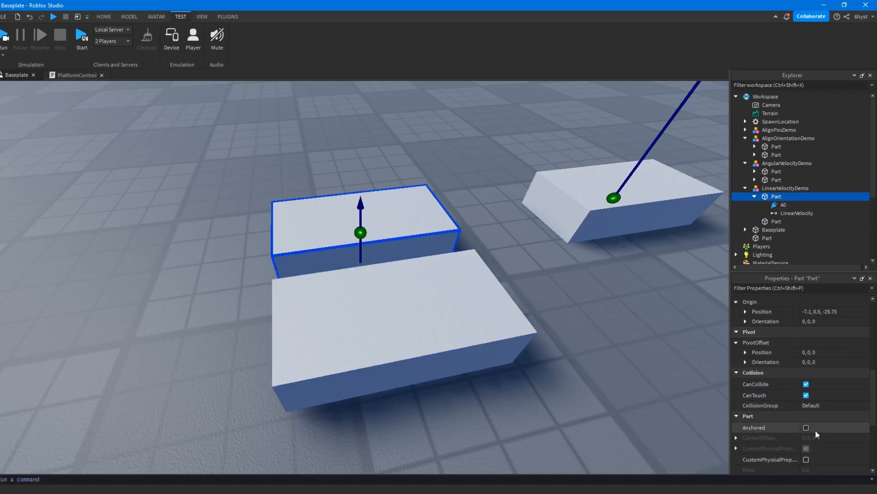
{"action": "scroll", "coordinate": [771, 215], "scroll_direction": "down", "scroll_amount": 1}
Add a WeldConstraint to the duplicated Part and assign the two blocks as its Part0 and Part1
{"action": "left_click", "coordinate": [776, 199]}
{"action": "right_click_drag", "start_coordinate": [485, 276], "coordinate": [483, 276]}
{"action": "scroll", "coordinate": [483, 277], "scroll_direction": "up", "scroll_amount": 3}
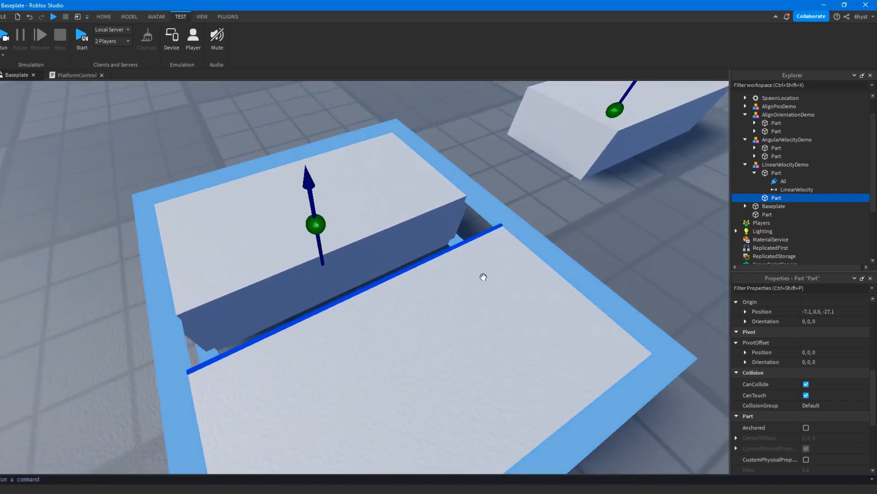
{"action": "scroll", "coordinate": [483, 276], "scroll_direction": "down", "scroll_amount": 3}
{"action": "key", "text": "w"}
{"action": "left_click", "coordinate": [788, 197]}
{"action": "type", "text": "weld"}
{"action": "left_click", "coordinate": [761, 223]}
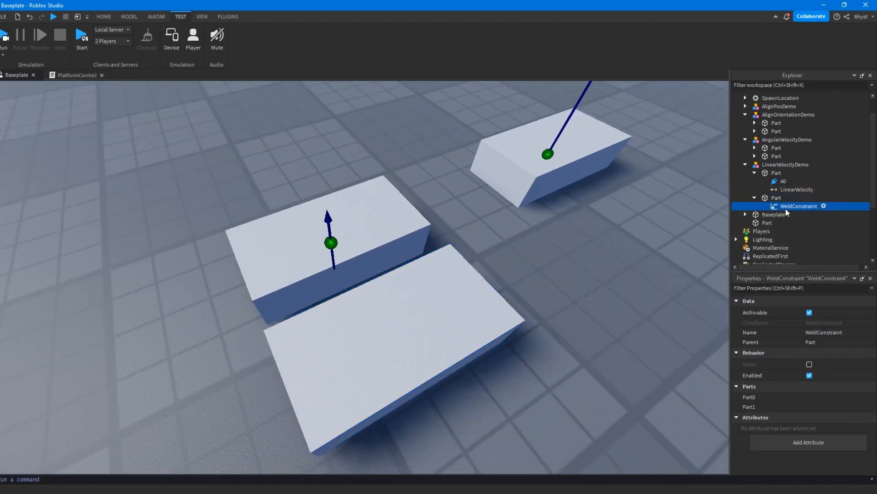
{"action": "left_click", "coordinate": [822, 398]}
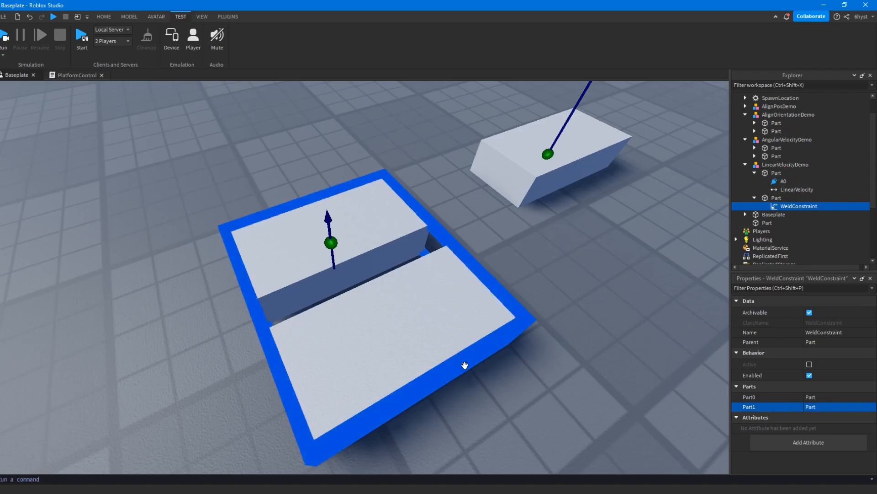
Examine the welded pair of blocks and the LinearVelocity direction arrow from several angles
{"action": "right_click_drag", "start_coordinate": [442, 298], "coordinate": [442, 304]}
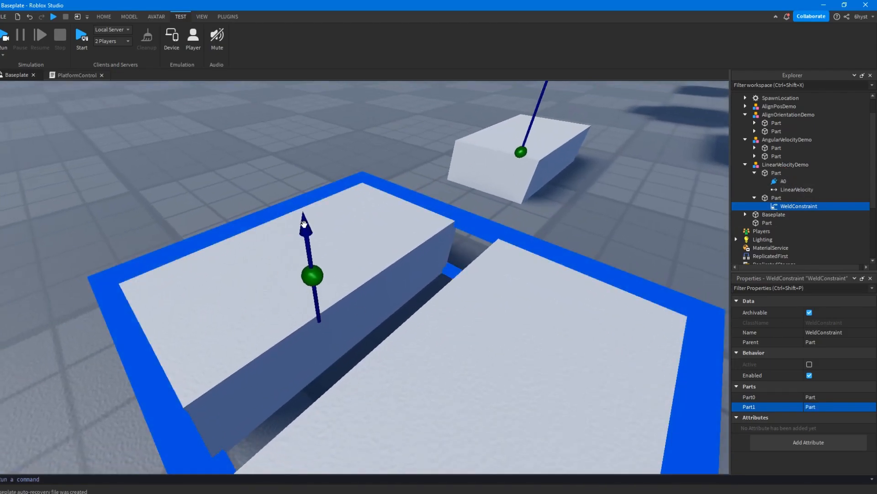
{"action": "scroll", "coordinate": [320, 177], "scroll_direction": "down", "scroll_amount": 3}
{"action": "right_click_drag", "start_coordinate": [518, 318], "coordinate": [302, 247]}
{"action": "scroll", "coordinate": [517, 317], "scroll_direction": "up", "scroll_amount": 3}
{"action": "scroll", "coordinate": [302, 247], "scroll_direction": "down", "scroll_amount": 3}
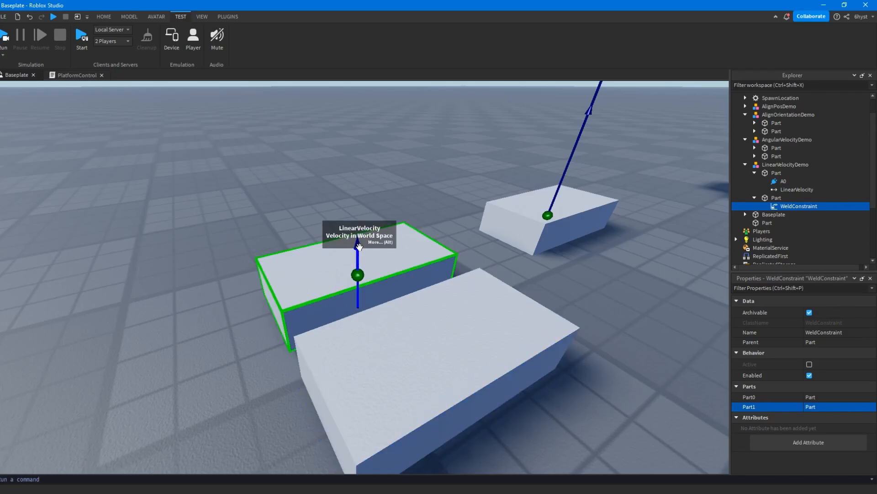
{"action": "right_click_drag", "start_coordinate": [407, 254], "coordinate": [442, 302]}
{"action": "scroll", "coordinate": [474, 322], "scroll_direction": "down", "scroll_amount": 3}
{"action": "scroll", "coordinate": [476, 320], "scroll_direction": "up", "scroll_amount": 5}
{"action": "scroll", "coordinate": [478, 321], "scroll_direction": "down", "scroll_amount": 4}
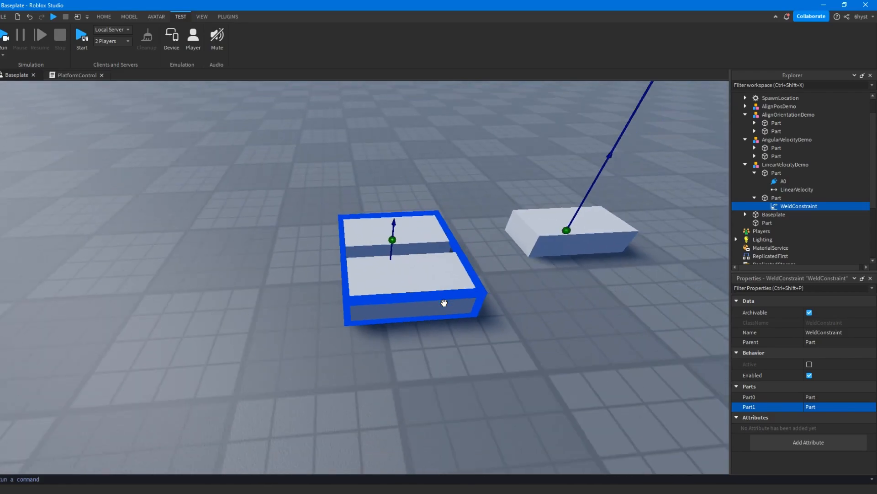
{"action": "scroll", "coordinate": [443, 302], "scroll_direction": "up", "scroll_amount": 2}
{"action": "scroll", "coordinate": [396, 188], "scroll_direction": "up", "scroll_amount": 3}
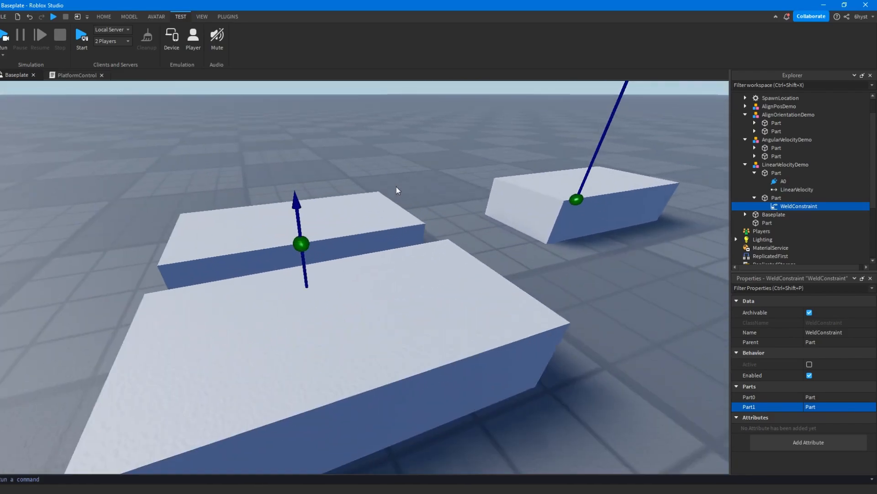
{"action": "scroll", "coordinate": [399, 191], "scroll_direction": "down", "scroll_amount": 4}
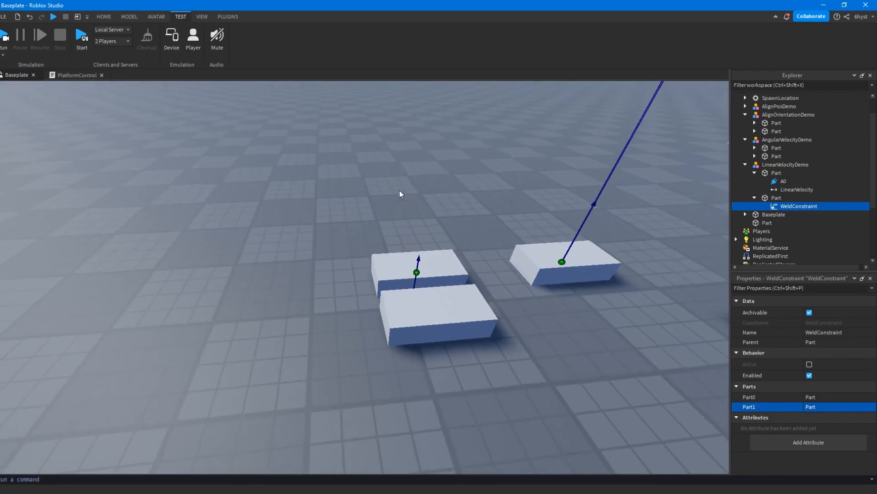
Run the simulation to watch how the welded blocks move under LinearVelocity, and stop it
{"action": "mouse_move", "coordinate": [400, 191]}
{"action": "right_mouse_down"}
{"action": "mouse_move", "coordinate": [415, 197]}
{"action": "mouse_move", "coordinate": [410, 192]}
{"action": "right_mouse_up"}
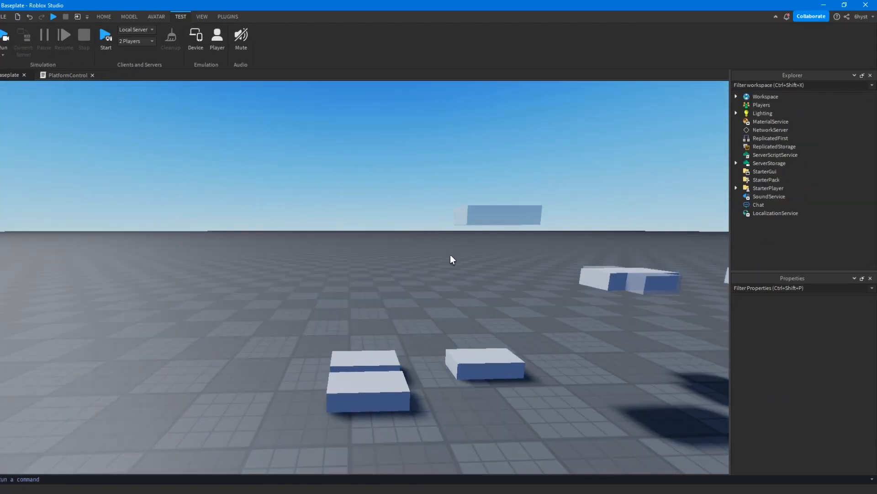
{"action": "right_click_drag", "start_coordinate": [417, 314], "coordinate": [415, 311]}
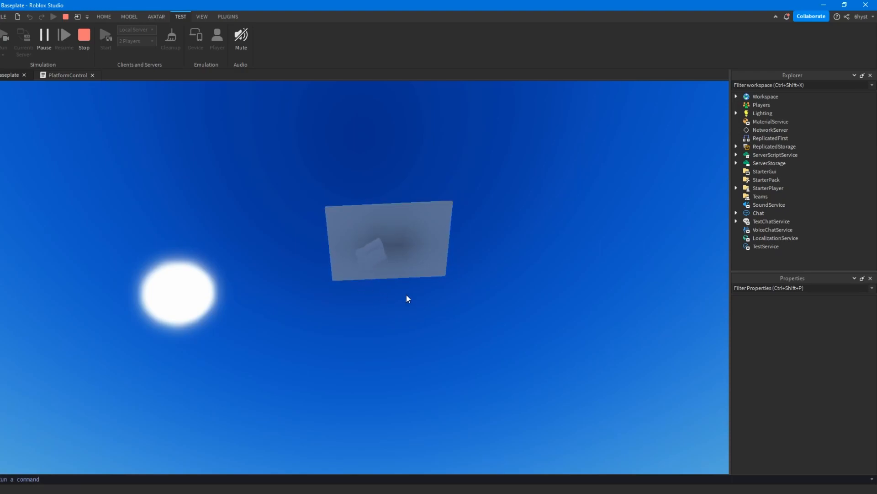
{"action": "right_click_drag", "start_coordinate": [367, 256], "coordinate": [395, 263]}
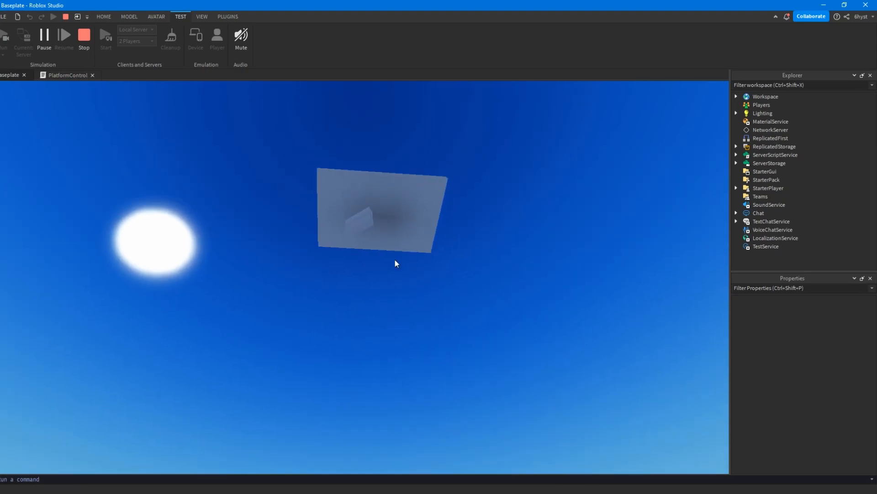
{"action": "left_click", "coordinate": [80, 36]}
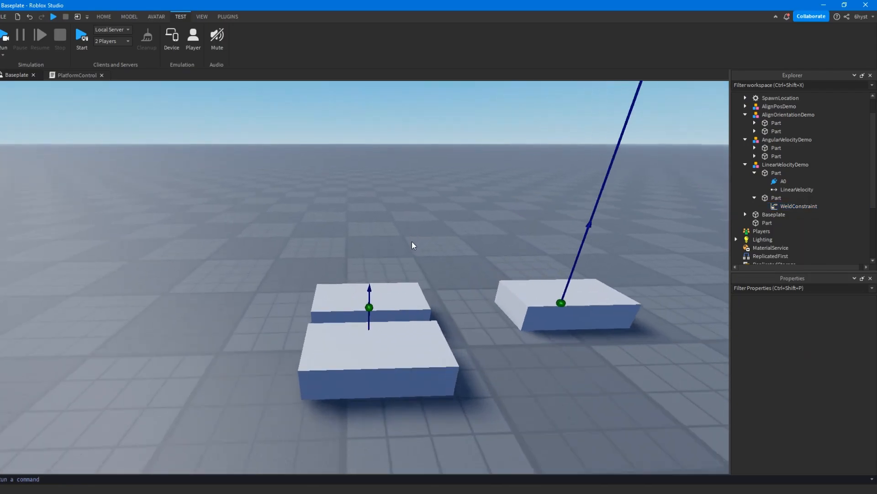
{"action": "right_click_drag", "start_coordinate": [412, 242], "coordinate": [457, 275]}
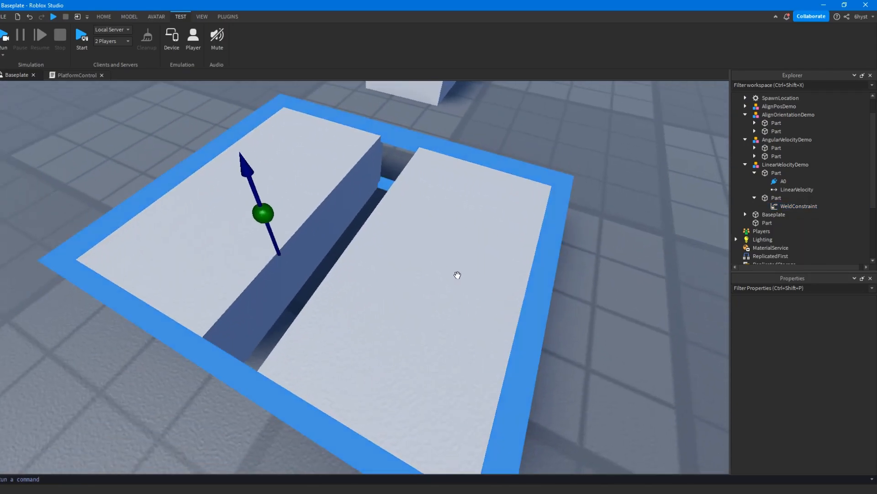
{"action": "scroll", "coordinate": [458, 275], "scroll_direction": "down", "scroll_amount": 5}
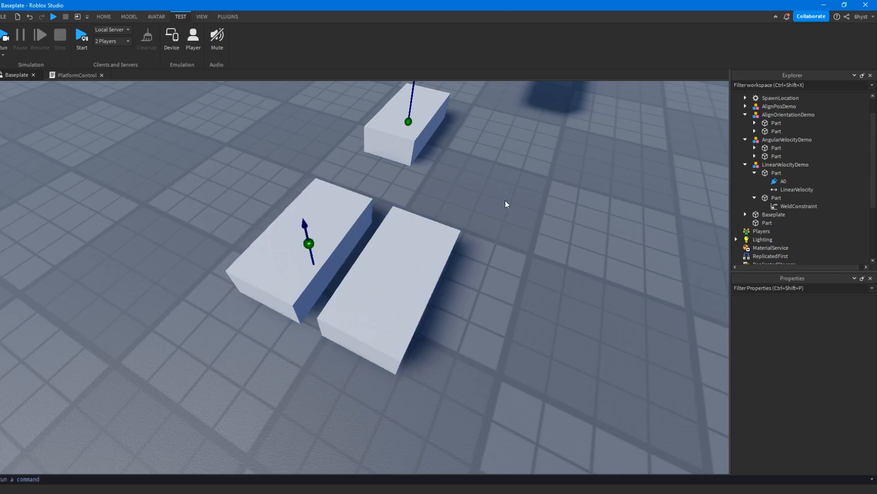
Examine the welded LinearVelocity blocks and the neighbouring AlignPosition block from several angles and distances
{"action": "key", "text": "d"}
{"action": "right_click_drag", "start_coordinate": [508, 200], "coordinate": [437, 276]}
{"action": "key", "text": "w"}
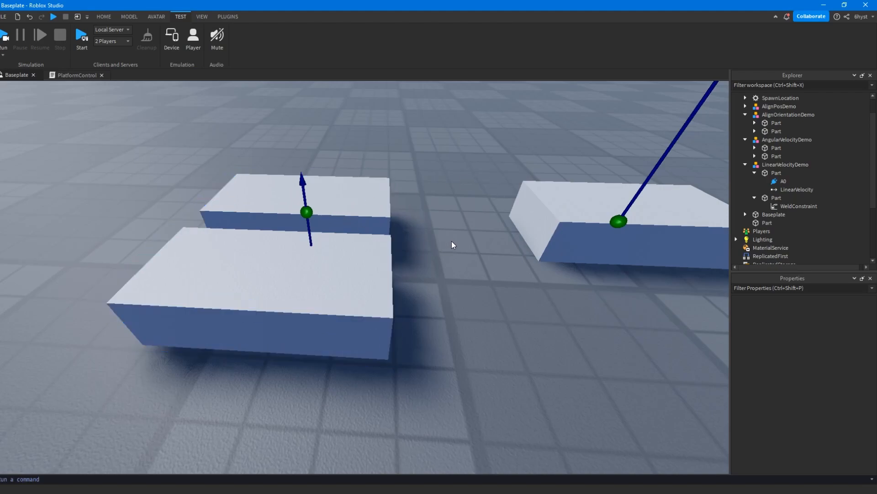
{"action": "right_click_drag", "start_coordinate": [422, 180], "coordinate": [422, 180]}
{"action": "scroll", "coordinate": [408, 281], "scroll_direction": "down", "scroll_amount": 10}
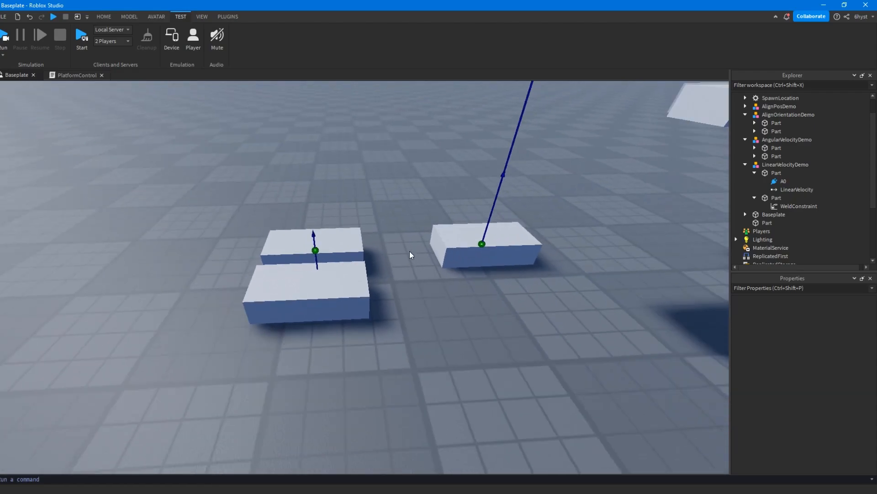
{"action": "scroll", "coordinate": [331, 241], "scroll_direction": "up", "scroll_amount": 15}
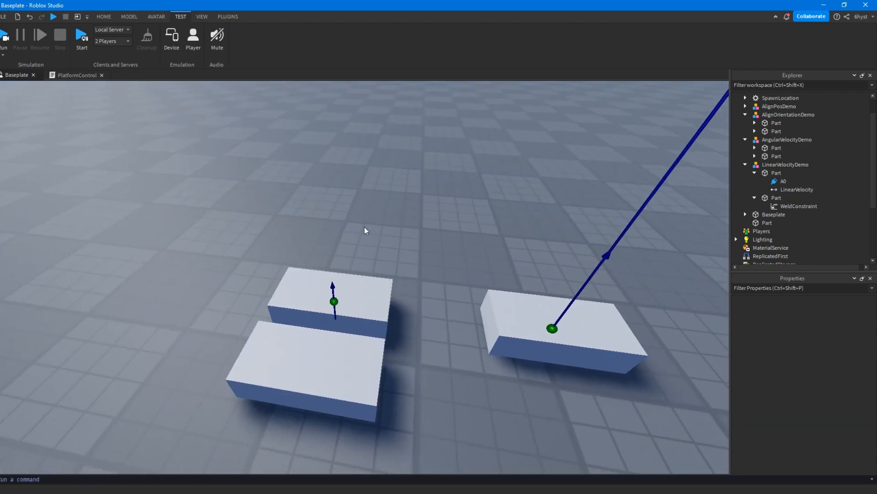
{"action": "right_click_drag", "start_coordinate": [365, 229], "coordinate": [371, 231]}
{"action": "right_click_drag", "start_coordinate": [497, 322], "coordinate": [496, 320]}
{"action": "scroll", "coordinate": [298, 308], "scroll_direction": "down", "scroll_amount": 5}
{"action": "scroll", "coordinate": [344, 293], "scroll_direction": "up", "scroll_amount": 3}
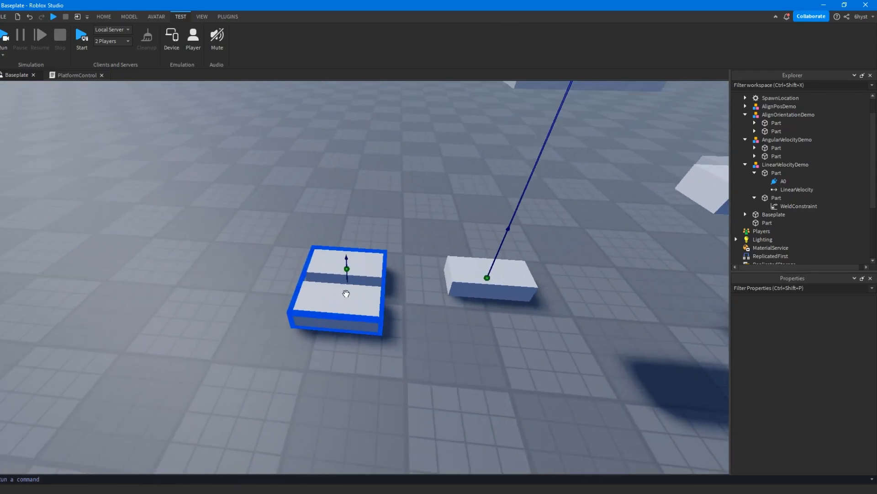
{"action": "scroll", "coordinate": [393, 289], "scroll_direction": "up", "scroll_amount": 3}
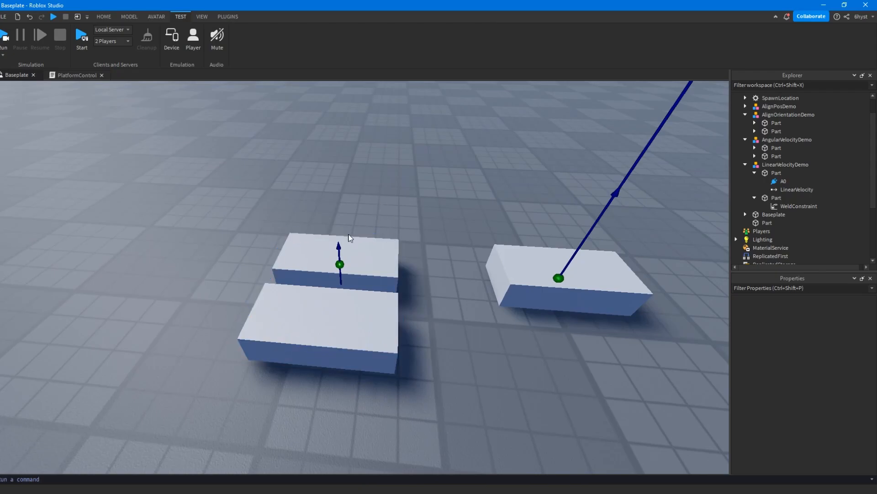
{"action": "right_click_drag", "start_coordinate": [399, 226], "coordinate": [393, 221]}
{"action": "scroll", "coordinate": [399, 227], "scroll_direction": "up", "scroll_amount": 2}
Examine the AlignPosition demo from several angles, following the line from the solid block up to the transparent block
{"action": "key", "text": "a"}
{"action": "right_click_drag", "start_coordinate": [332, 210], "coordinate": [334, 206]}
{"action": "key", "text": "s"}
{"action": "key", "text": "d"}
{"action": "scroll", "coordinate": [334, 255], "scroll_direction": "up", "scroll_amount": 1}
{"action": "right_click_drag", "start_coordinate": [333, 256], "coordinate": [343, 257]}
{"action": "scroll", "coordinate": [343, 257], "scroll_direction": "up", "scroll_amount": 1}
{"action": "key", "text": "a"}
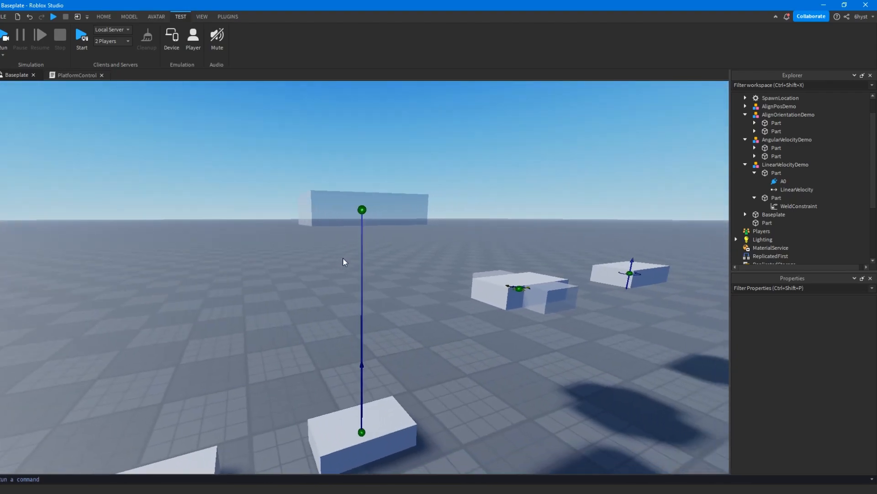
{"action": "scroll", "coordinate": [361, 249], "scroll_direction": "up", "scroll_amount": 4}
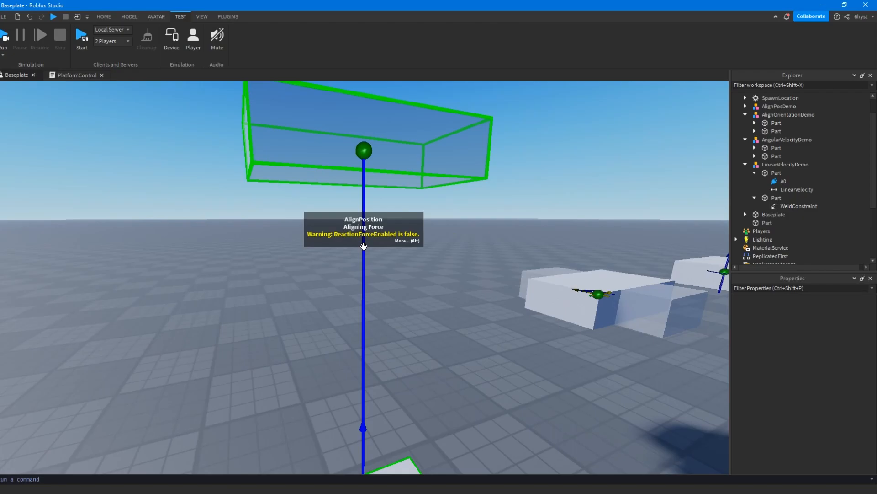
{"action": "right_click_drag", "start_coordinate": [364, 247], "coordinate": [390, 276]}
{"action": "scroll", "coordinate": [389, 273], "scroll_direction": "up", "scroll_amount": 3}
{"action": "scroll", "coordinate": [389, 274], "scroll_direction": "down", "scroll_amount": 3}
{"action": "scroll", "coordinate": [364, 341], "scroll_direction": "down", "scroll_amount": 5}
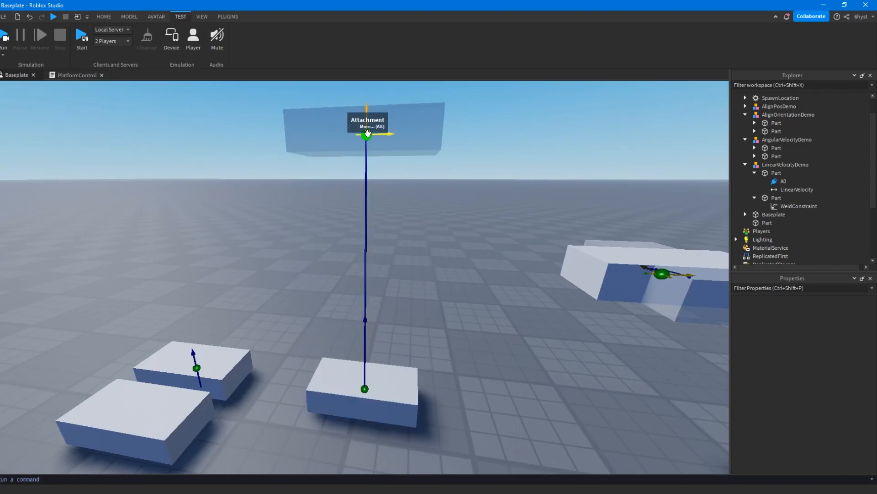
{"action": "scroll", "coordinate": [365, 389], "scroll_direction": "up", "scroll_amount": 3}
{"action": "right_click_drag", "start_coordinate": [384, 317], "coordinate": [355, 262]}
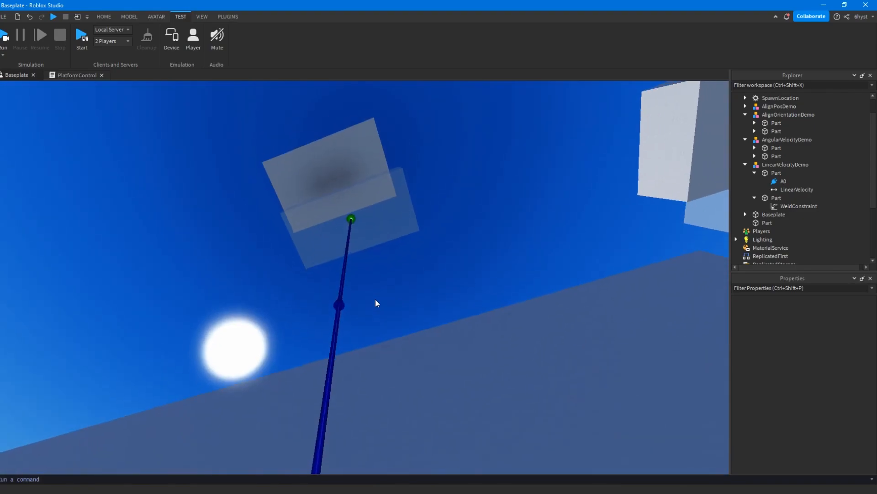
{"action": "scroll", "coordinate": [377, 284], "scroll_direction": "down", "scroll_amount": 6}
{"action": "scroll", "coordinate": [355, 283], "scroll_direction": "up", "scroll_amount": 3}
{"action": "key", "text": "w"}
{"action": "key", "text": "a"}
{"action": "key", "text": "a"}
Select the AlignPosDemo model, expand its contents and collapse the AlignOrientationDemo, AngularVelocityDemo and LinearVelocityDemo models
{"action": "left_click", "coordinate": [430, 430]}
{"action": "left_click", "coordinate": [745, 115]}
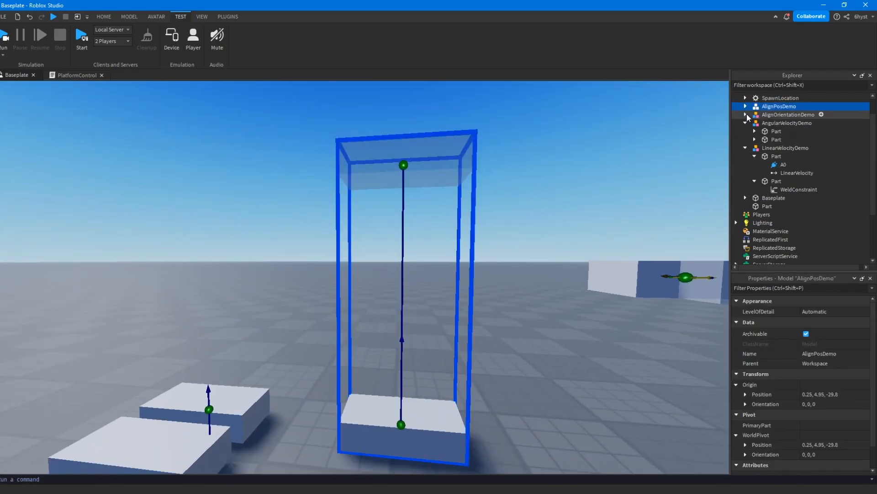
{"action": "left_click", "coordinate": [746, 122]}
{"action": "left_click", "coordinate": [746, 131]}
{"action": "left_click", "coordinate": [745, 106]}
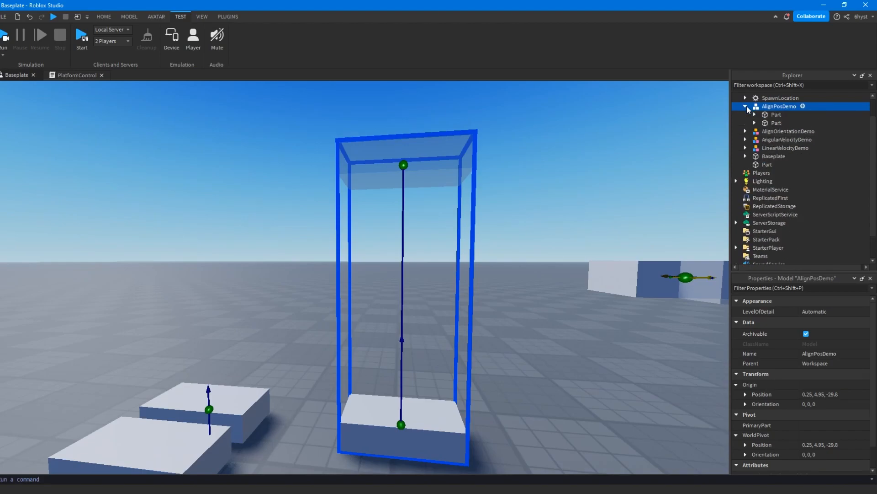
Select the two Parts of AlignPosDemo in turn to tell the transparent block from the solid one
{"action": "left_click", "coordinate": [774, 115]}
{"action": "left_click", "coordinate": [771, 107]}
{"action": "left_click", "coordinate": [776, 115]}
{"action": "left_click", "coordinate": [767, 122]}
{"action": "left_click", "coordinate": [768, 114]}
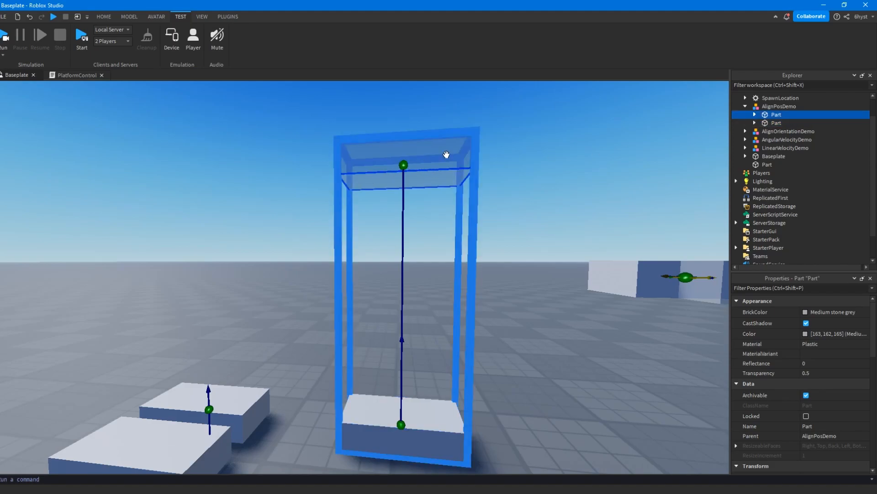
Inspect attachment A0 in the solid Part and the collision and Anchored properties of the transparent Part
{"action": "left_click", "coordinate": [754, 123]}
{"action": "left_click", "coordinate": [781, 132]}
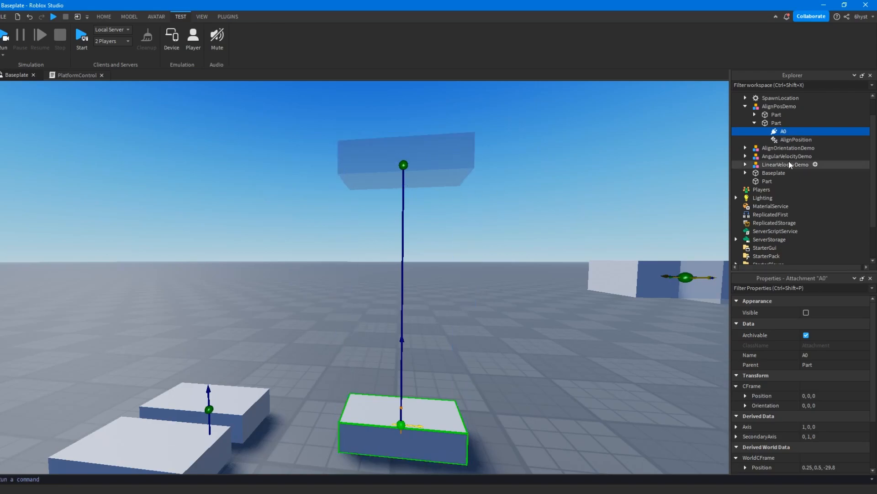
{"action": "left_click", "coordinate": [776, 114]}
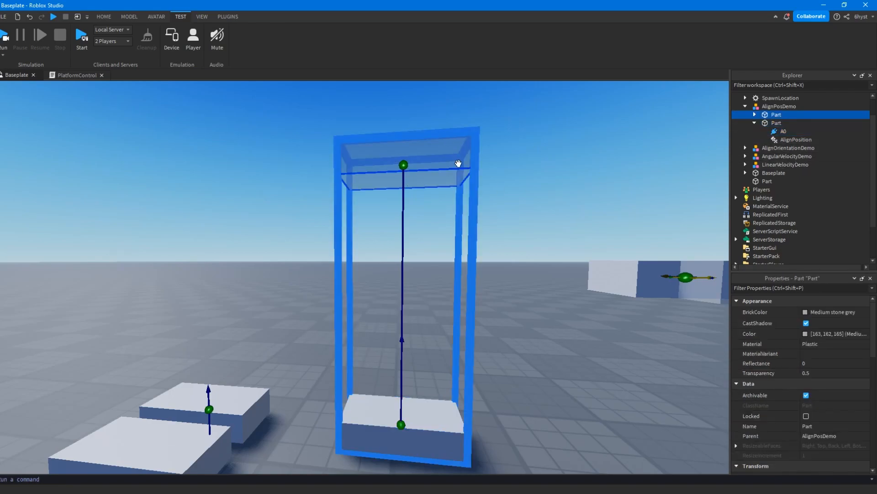
{"action": "scroll", "coordinate": [792, 363], "scroll_direction": "down", "scroll_amount": 10}
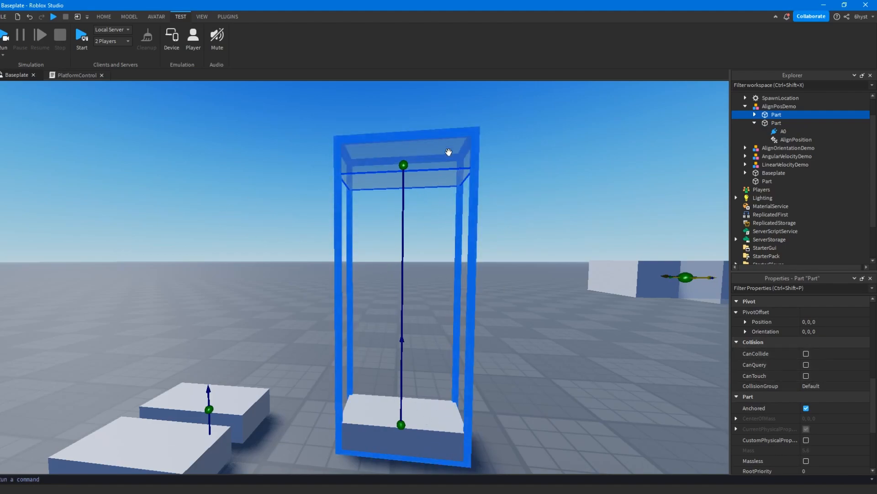
Examine the transparent target block and its attachment point up close and from a distance
{"action": "scroll", "coordinate": [427, 160], "scroll_direction": "up", "scroll_amount": 5}
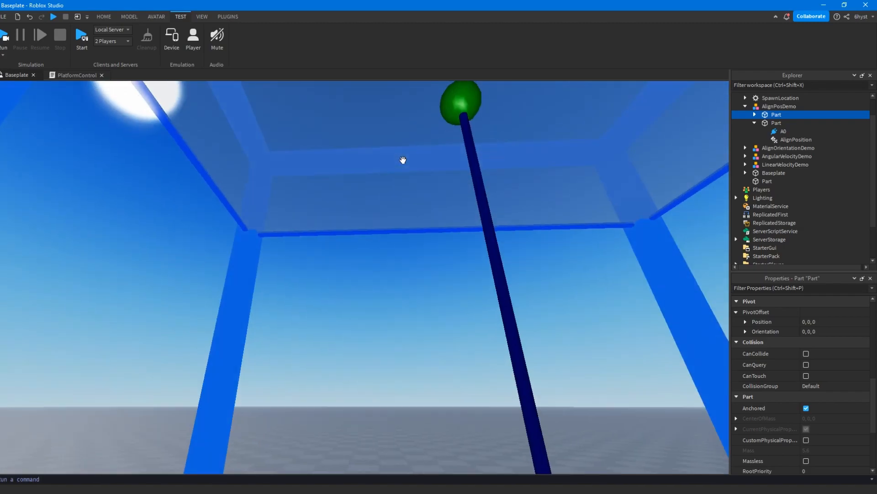
{"action": "right_click_drag", "start_coordinate": [403, 160], "coordinate": [390, 226]}
{"action": "scroll", "coordinate": [402, 160], "scroll_direction": "down", "scroll_amount": 5}
{"action": "right_click_drag", "start_coordinate": [435, 244], "coordinate": [436, 243]}
{"action": "scroll", "coordinate": [435, 244], "scroll_direction": "down", "scroll_amount": 5}
{"action": "right_click_drag", "start_coordinate": [377, 229], "coordinate": [377, 229]}
{"action": "scroll", "coordinate": [377, 229], "scroll_direction": "up", "scroll_amount": 4}
{"action": "scroll", "coordinate": [377, 229], "scroll_direction": "down", "scroll_amount": 5}
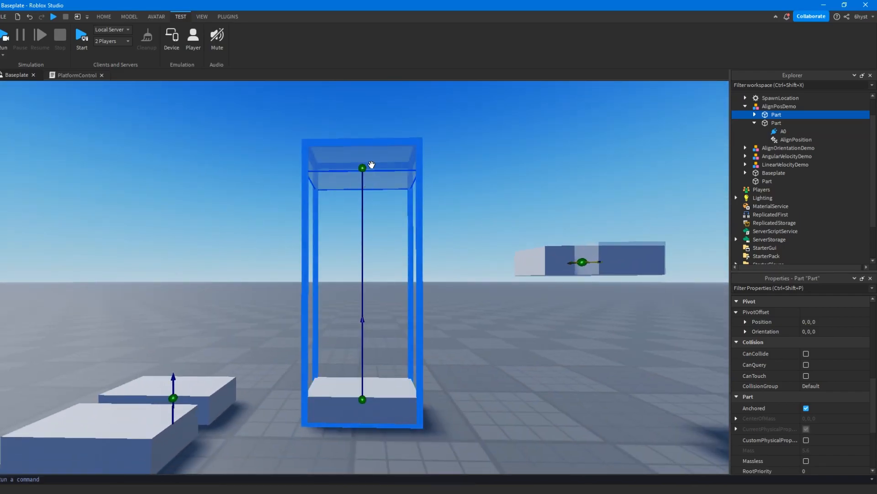
{"action": "scroll", "coordinate": [361, 150], "scroll_direction": "up", "scroll_amount": 2}
{"action": "right_click_drag", "start_coordinate": [659, 148], "coordinate": [659, 148]}
Select the AlignPosition constraint in the solid Part and examine how it links the two blocks
{"action": "left_click", "coordinate": [795, 140]}
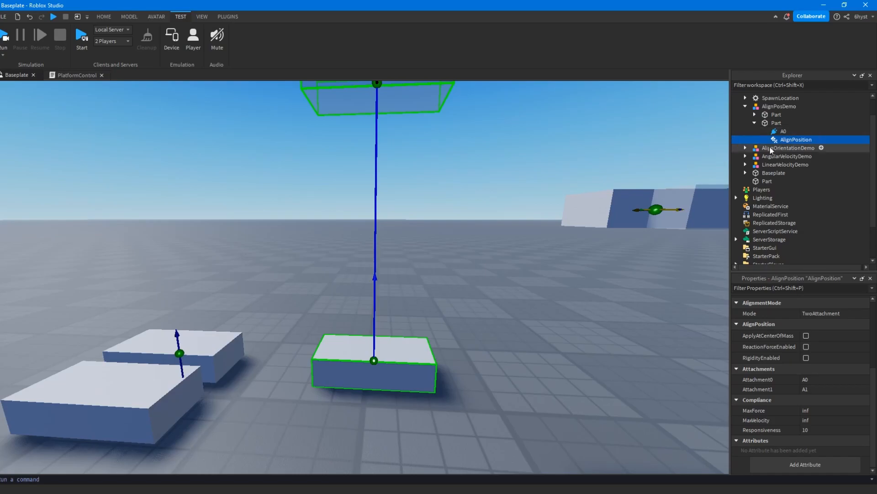
{"action": "right_click_drag", "start_coordinate": [567, 149], "coordinate": [567, 149]}
{"action": "scroll", "coordinate": [568, 149], "scroll_direction": "up", "scroll_amount": 3}
{"action": "scroll", "coordinate": [568, 149], "scroll_direction": "down", "scroll_amount": 3}
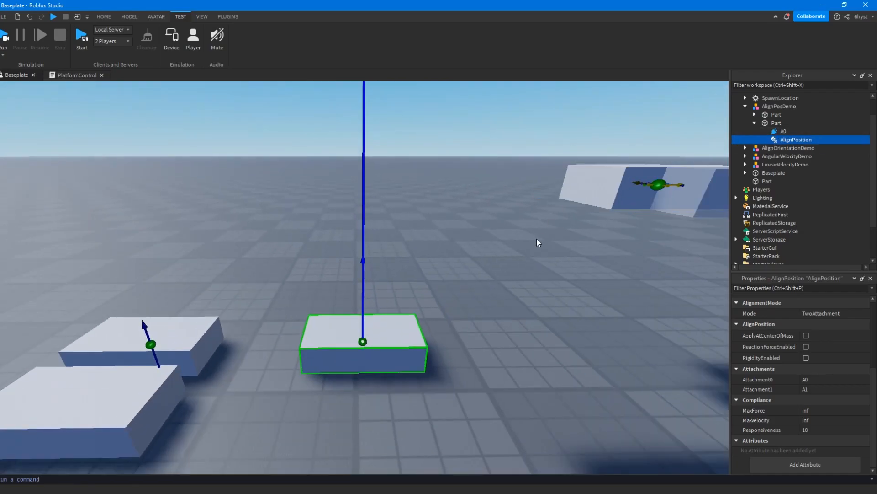
{"action": "scroll", "coordinate": [567, 183], "scroll_direction": "down", "scroll_amount": 2}
{"action": "right_click_drag", "start_coordinate": [567, 182], "coordinate": [570, 156]}
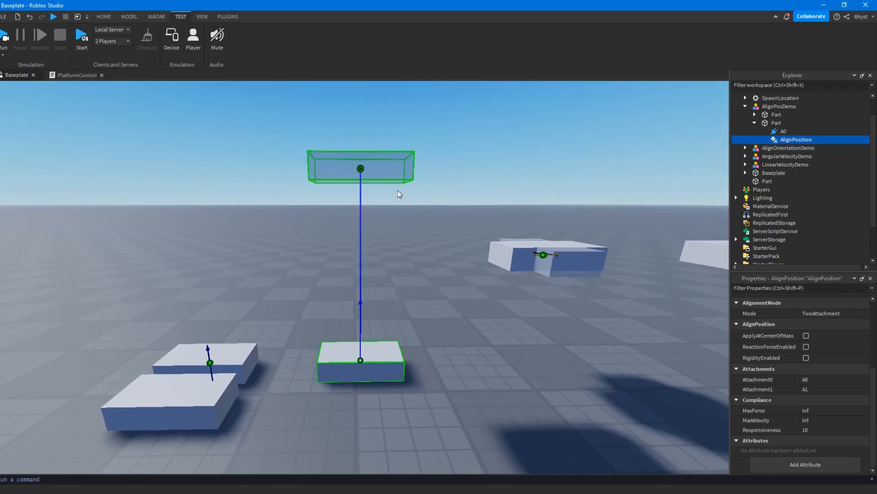
{"action": "right_click_drag", "start_coordinate": [397, 192], "coordinate": [389, 214]}
{"action": "scroll", "coordinate": [416, 201], "scroll_direction": "up", "scroll_amount": 3}
{"action": "scroll", "coordinate": [800, 375], "scroll_direction": "up", "scroll_amount": 2}
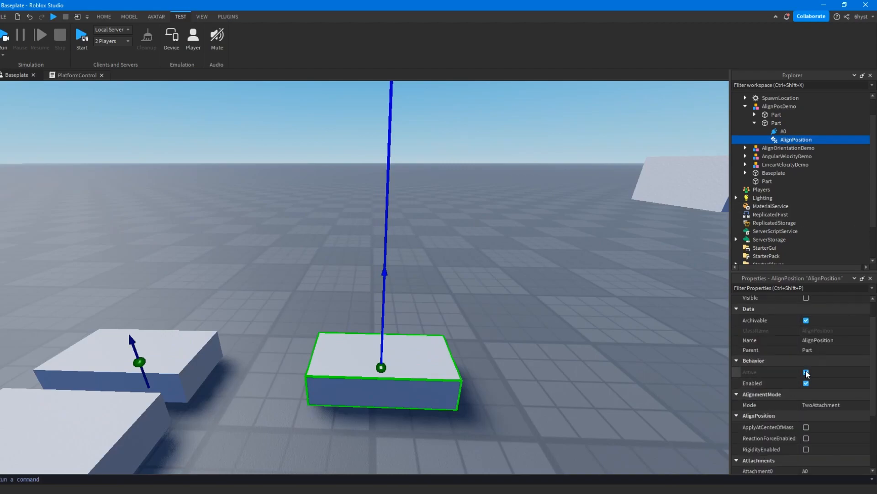
Review the alignment Mode options of the AlignPosition constraint, keeping TwoAttachment
{"action": "left_click", "coordinate": [812, 343]}
{"action": "left_click", "coordinate": [823, 347]}
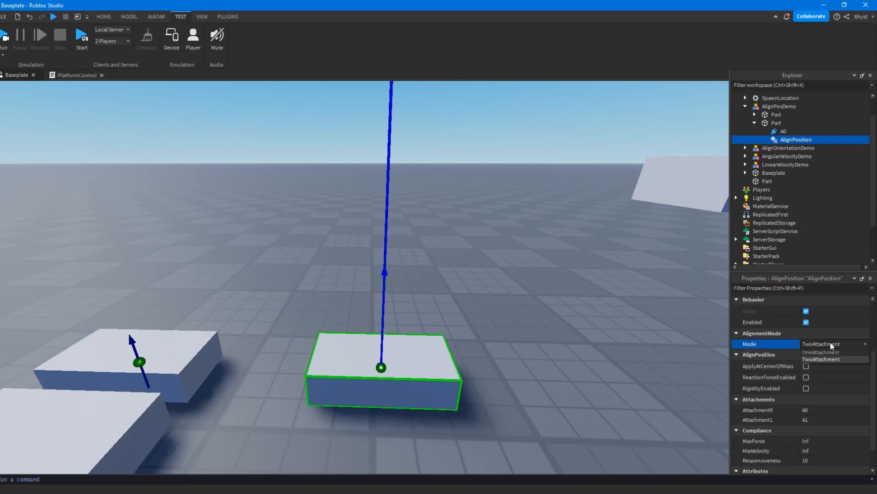
{"action": "left_click", "coordinate": [841, 342]}
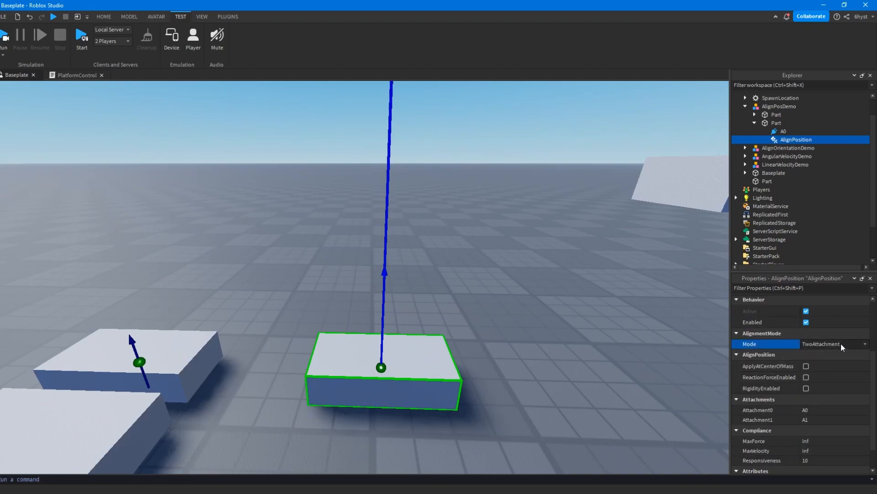
{"action": "left_click", "coordinate": [816, 343]}
{"action": "scroll", "coordinate": [829, 438], "scroll_direction": "down", "scroll_amount": 3}
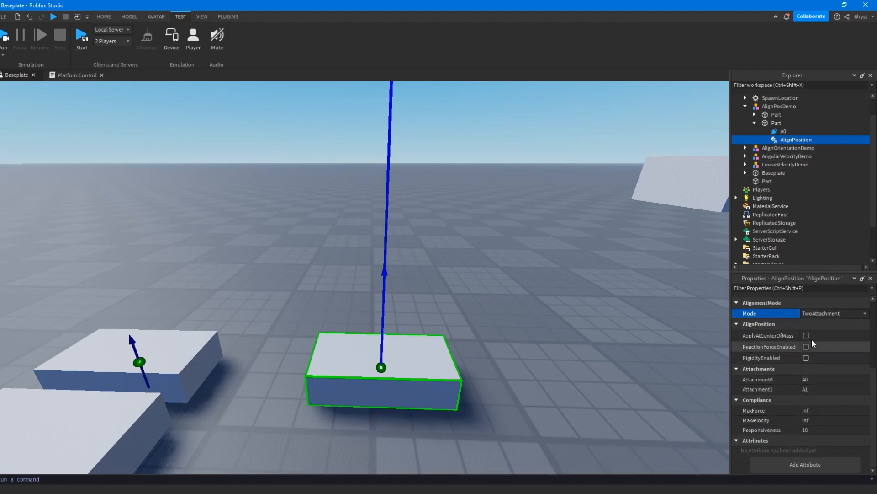
Check the AlignPosition constraint's Attachment0 and inspect the properties of attachment A0 in the solid Part
{"action": "scroll", "coordinate": [777, 347], "scroll_direction": "up", "scroll_amount": 8}
{"action": "scroll", "coordinate": [827, 443], "scroll_direction": "down", "scroll_amount": 5}
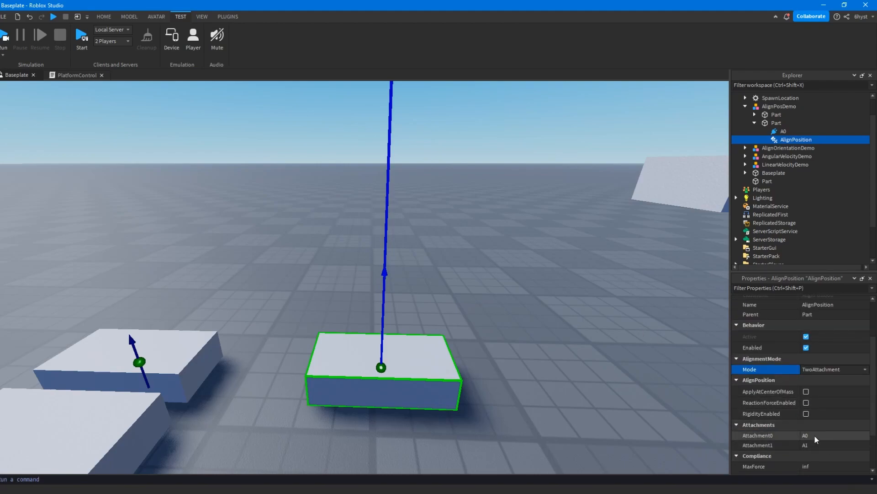
{"action": "left_click", "coordinate": [814, 435]}
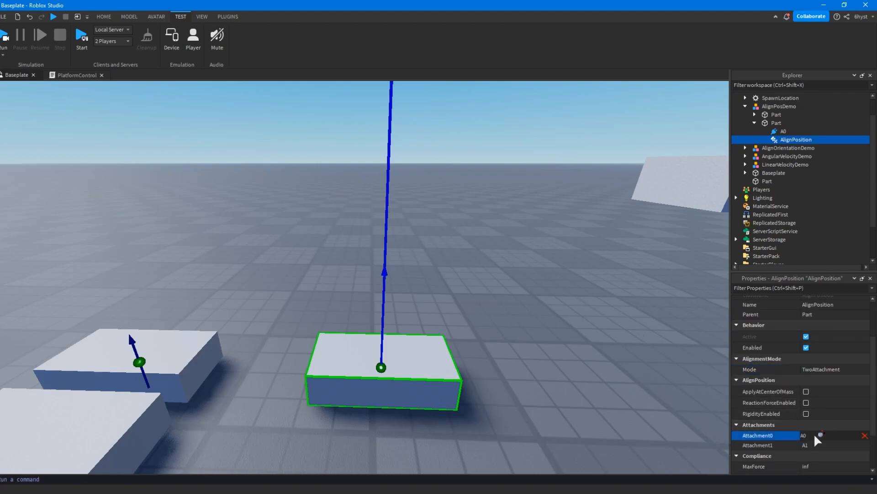
{"action": "left_click", "coordinate": [777, 123]}
{"action": "left_click", "coordinate": [784, 131]}
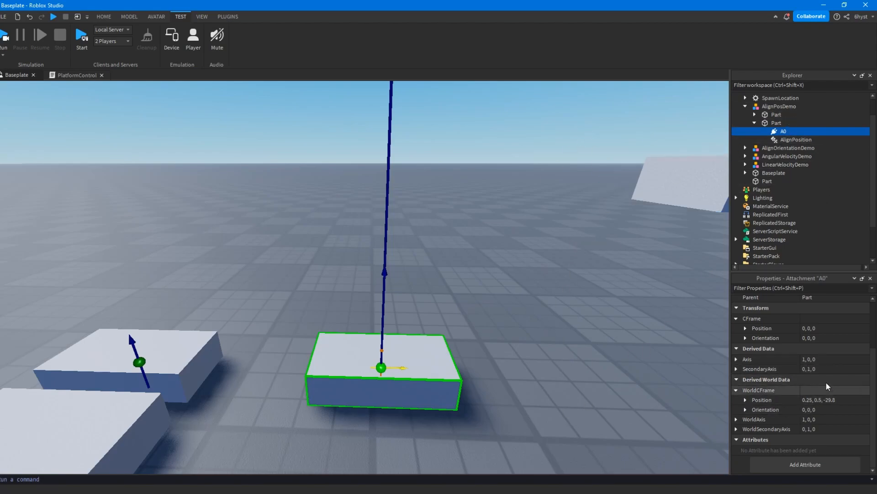
{"action": "scroll", "coordinate": [829, 379], "scroll_direction": "up", "scroll_amount": 3}
{"action": "scroll", "coordinate": [827, 411], "scroll_direction": "down", "scroll_amount": 3}
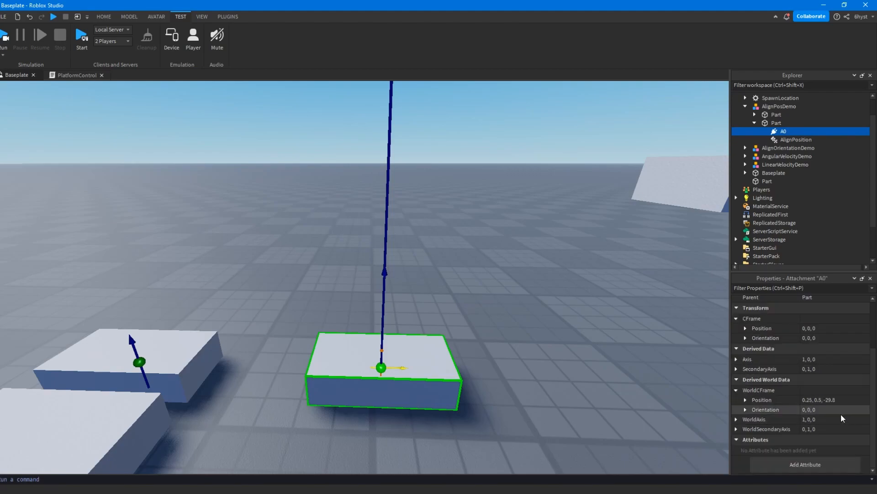
Return to the AlignPosition constraint and check its Attachment1 assignment
{"action": "left_click", "coordinate": [788, 141]}
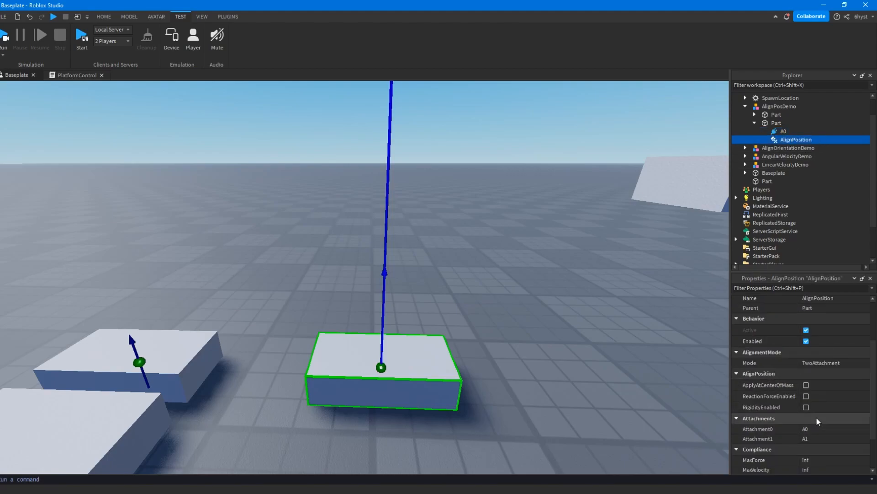
{"action": "scroll", "coordinate": [816, 417], "scroll_direction": "up", "scroll_amount": 1}
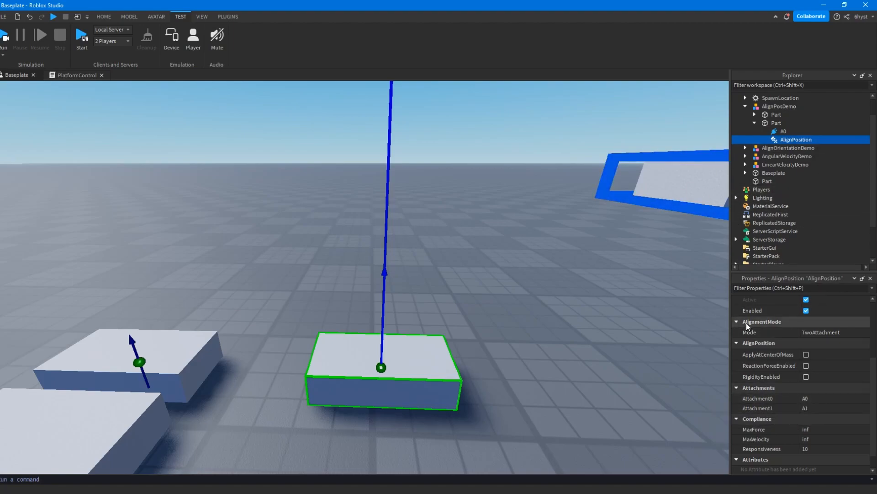
{"action": "left_click", "coordinate": [819, 410]}
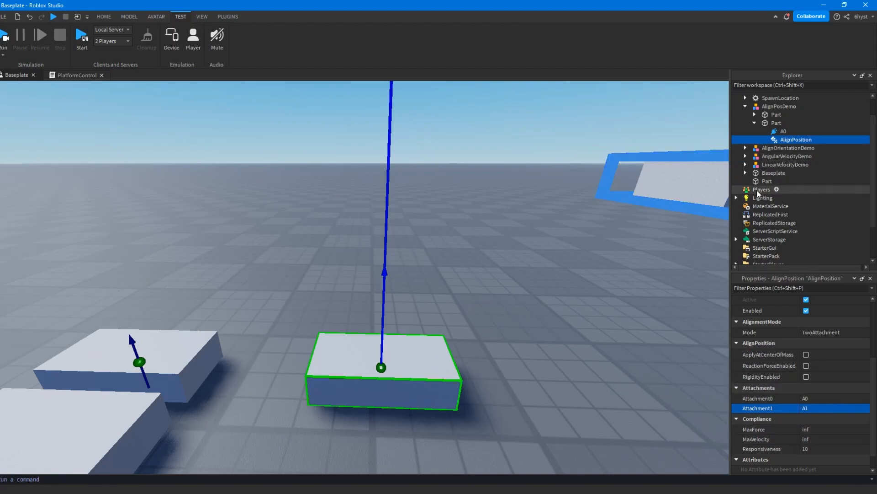
{"action": "scroll", "coordinate": [812, 440], "scroll_direction": "down", "scroll_amount": 2}
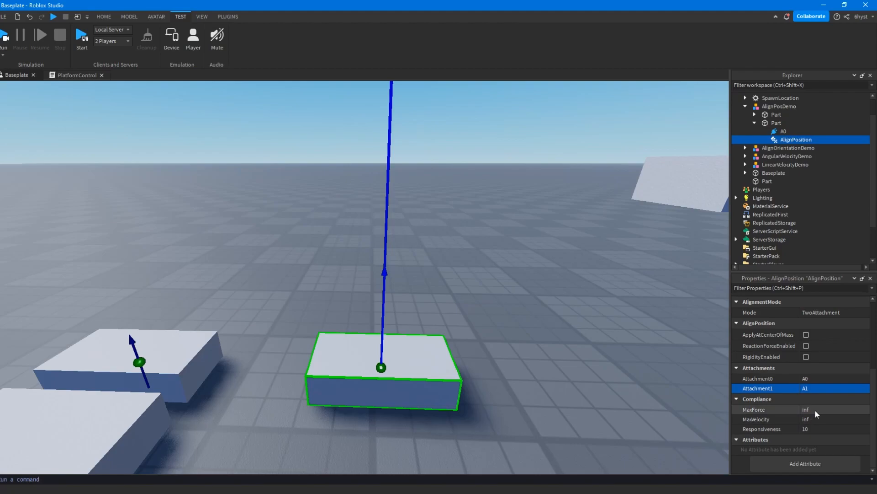
Check the AlignPosition constraint's MaxForce and MaxVelocity limits, and enter a very large number for MaxForce
{"action": "left_click", "coordinate": [818, 419]}
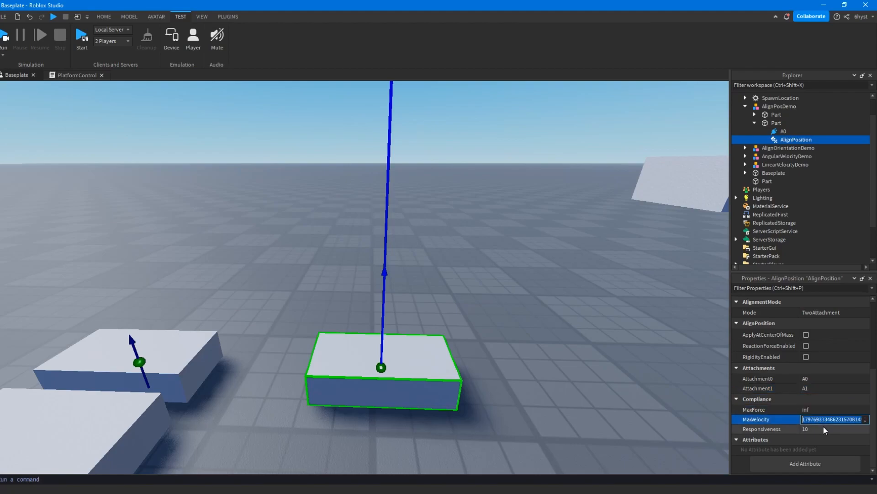
{"action": "left_click", "coordinate": [816, 412]}
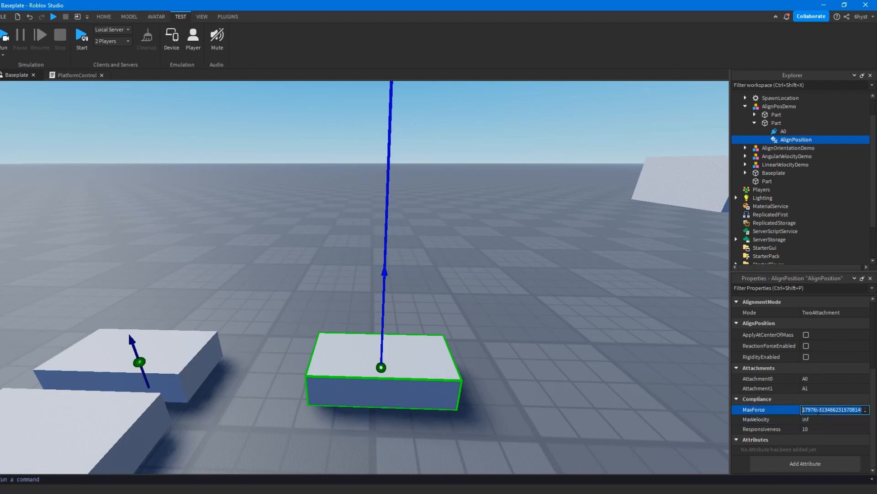
{"action": "left_click", "coordinate": [821, 419]}
{"action": "left_click", "coordinate": [821, 403]}
{"action": "left_click", "coordinate": [821, 405]}
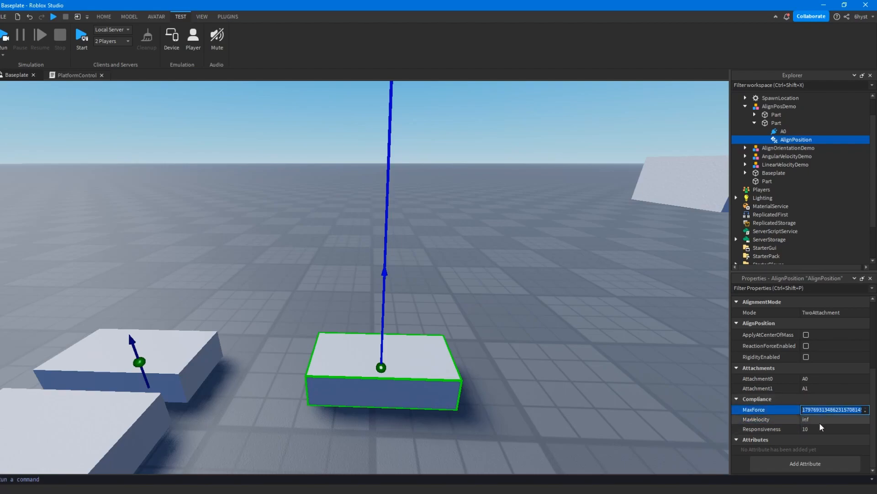
{"action": "left_click", "coordinate": [821, 419]}
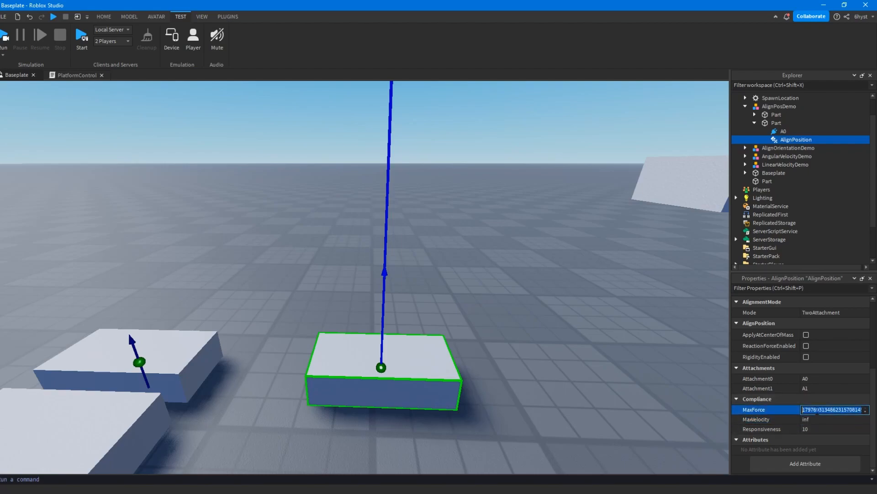
{"action": "type", "text": "10000000000000000000000000"}
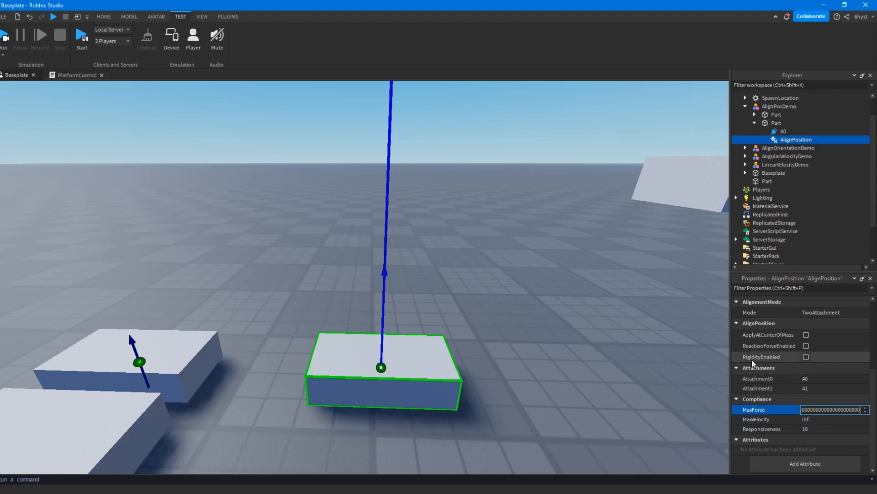
{"action": "key", "text": "Return"}
Examine the AlignPosition constraint's Responsiveness setting and the gap between the two linked blocks
{"action": "right_click_drag", "start_coordinate": [362, 319], "coordinate": [428, 334]}
{"action": "scroll", "coordinate": [361, 319], "scroll_direction": "up", "scroll_amount": 2}
{"action": "scroll", "coordinate": [360, 320], "scroll_direction": "down", "scroll_amount": 3}
{"action": "scroll", "coordinate": [428, 335], "scroll_direction": "up", "scroll_amount": 2}
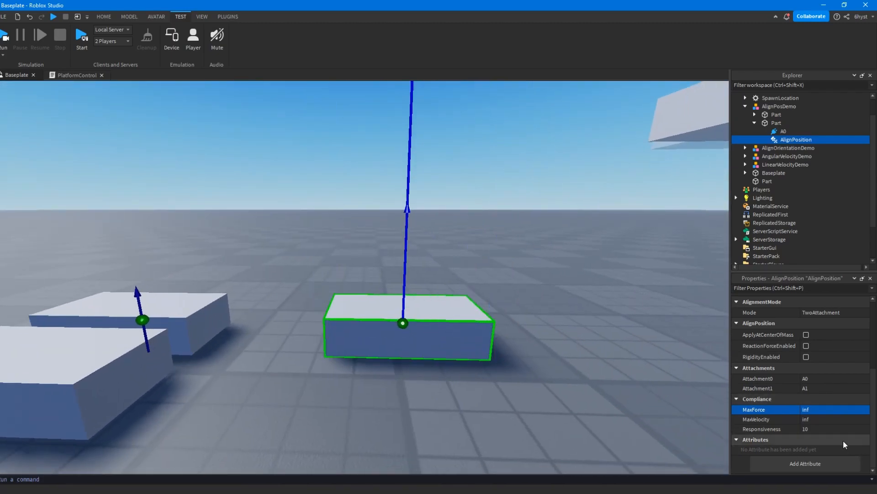
{"action": "left_click", "coordinate": [822, 429]}
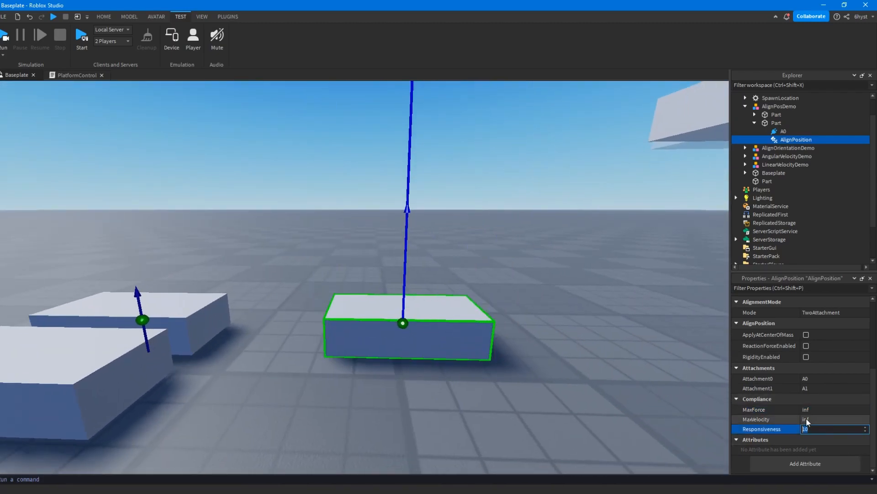
{"action": "right_click_drag", "start_coordinate": [563, 300], "coordinate": [563, 300]}
{"action": "scroll", "coordinate": [563, 299], "scroll_direction": "up", "scroll_amount": 3}
{"action": "scroll", "coordinate": [564, 300], "scroll_direction": "down", "scroll_amount": 3}
{"action": "left_click", "coordinate": [821, 430]}
{"action": "right_click_drag", "start_coordinate": [570, 374], "coordinate": [570, 374]}
{"action": "scroll", "coordinate": [570, 375], "scroll_direction": "up", "scroll_amount": 3}
{"action": "scroll", "coordinate": [570, 375], "scroll_direction": "down", "scroll_amount": 3}
{"action": "right_click_drag", "start_coordinate": [416, 260], "coordinate": [383, 275]}
{"action": "scroll", "coordinate": [418, 256], "scroll_direction": "up", "scroll_amount": 3}
{"action": "scroll", "coordinate": [382, 275], "scroll_direction": "down", "scroll_amount": 5}
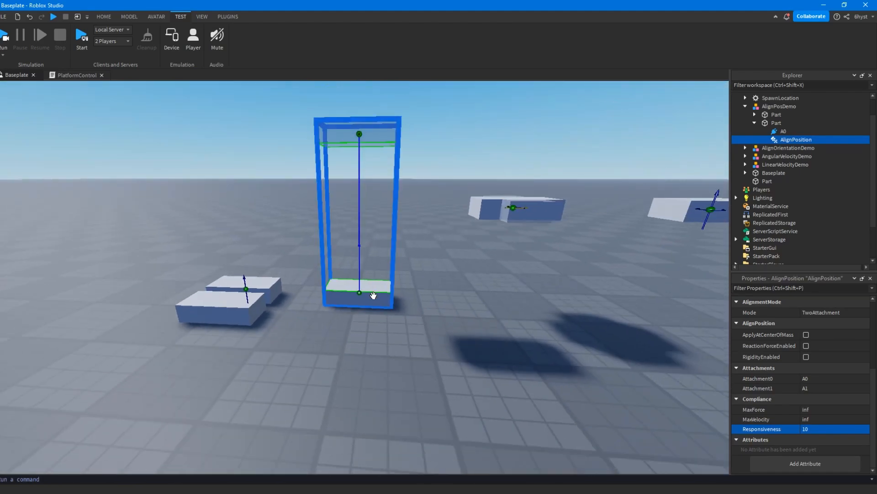
{"action": "scroll", "coordinate": [373, 296], "scroll_direction": "up", "scroll_amount": 3}
{"action": "right_click_drag", "start_coordinate": [432, 298], "coordinate": [432, 295]}
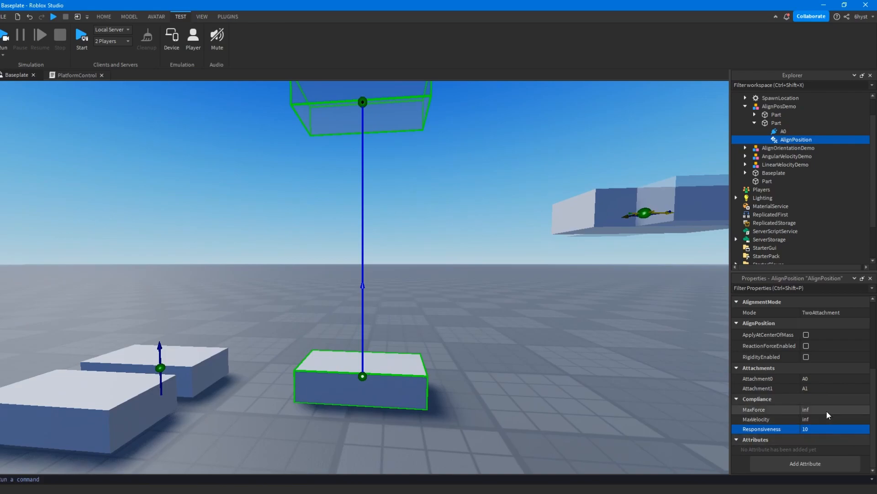
{"action": "left_click", "coordinate": [821, 429]}
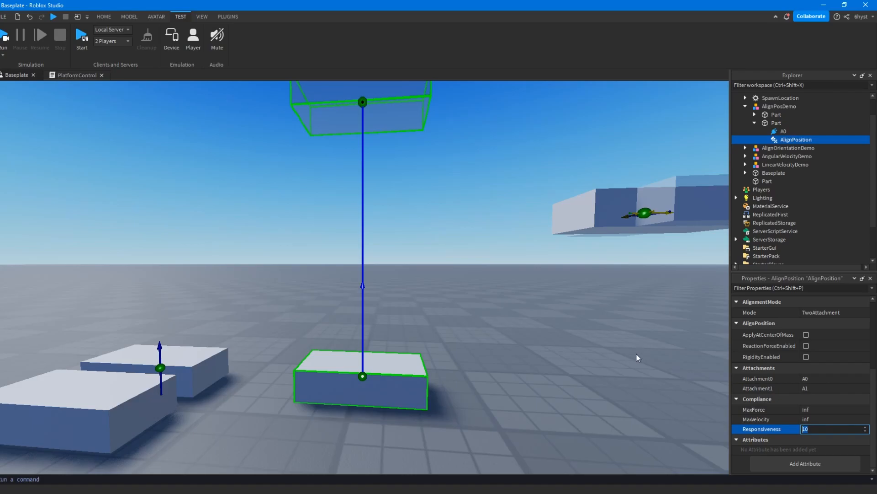
Clear the selection, run the simulation to watch the solid block move to its target, and stop it
{"action": "left_click", "coordinate": [396, 241]}
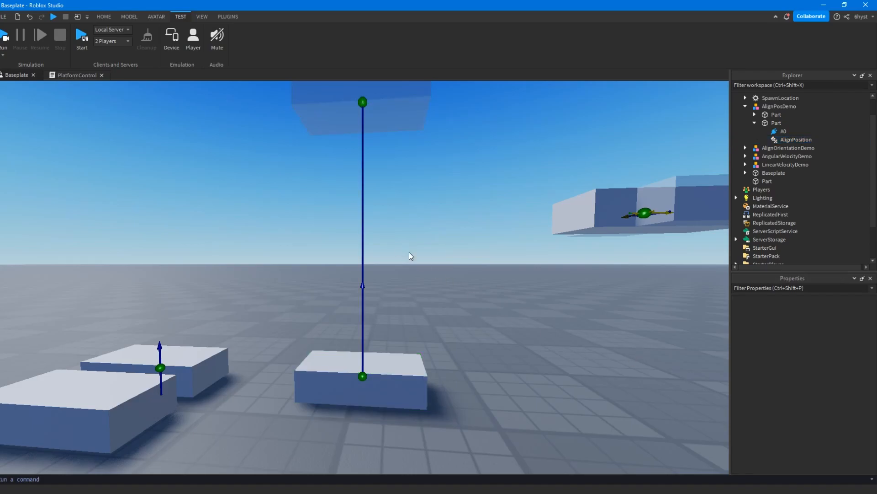
{"action": "left_click", "coordinate": [9, 38]}
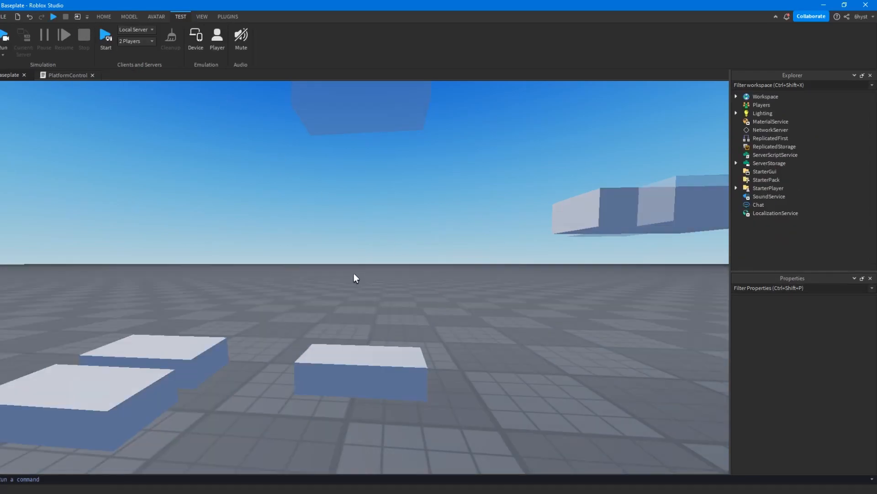
{"action": "right_click_drag", "start_coordinate": [416, 276], "coordinate": [416, 276]}
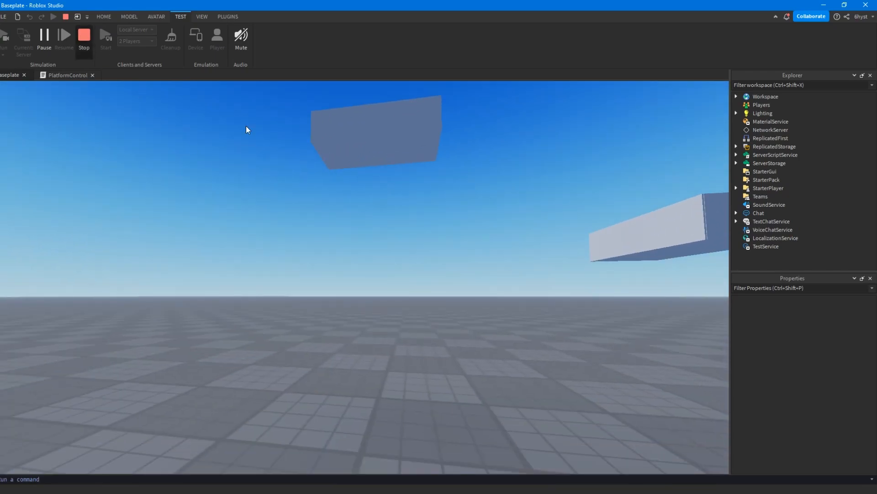
{"action": "key", "text": "shift+F5"}
{"action": "right_click_drag", "start_coordinate": [520, 276], "coordinate": [520, 276]}
Enable RigidityEnabled on the AlignPosition constraint in the solid Part
{"action": "left_click", "coordinate": [783, 139]}
{"action": "scroll", "coordinate": [814, 409], "scroll_direction": "down", "scroll_amount": 2}
{"action": "left_click", "coordinate": [808, 414]}
{"action": "left_click", "coordinate": [807, 414]}
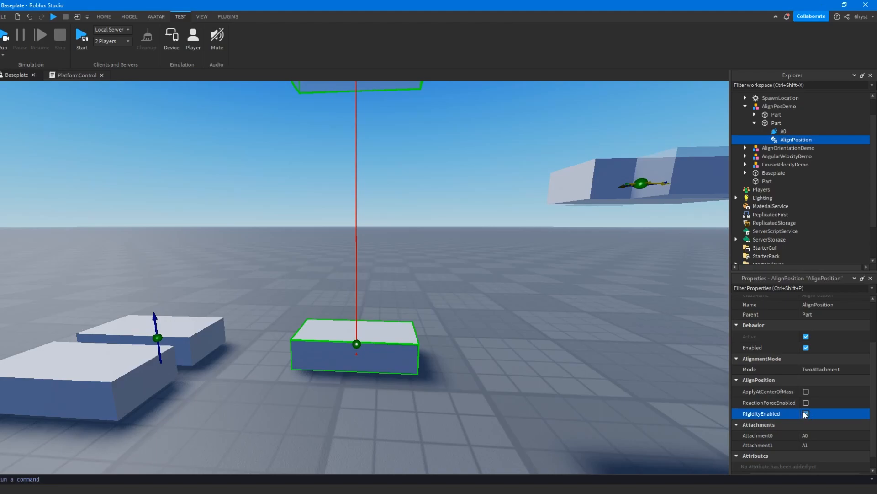
{"action": "scroll", "coordinate": [807, 414], "scroll_direction": "down", "scroll_amount": 1}
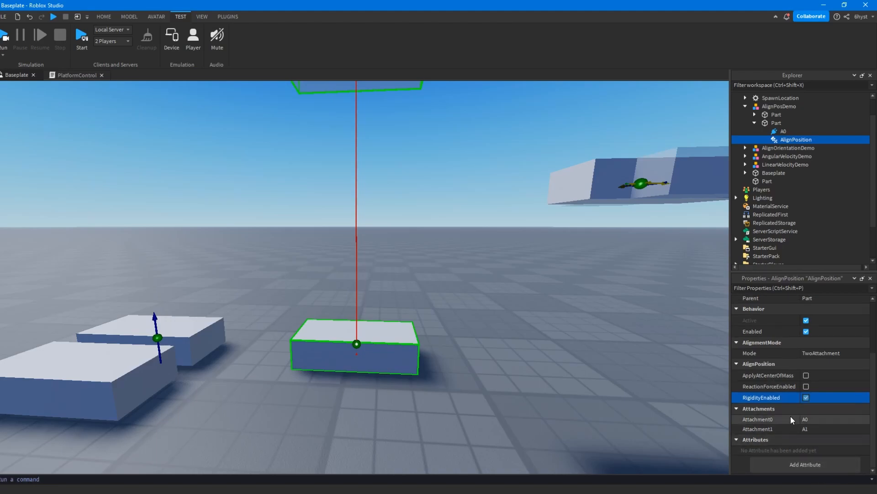
Examine the rigid AlignPosition link between the solid block and the translucent target block's attachment
{"action": "right_click_drag", "start_coordinate": [424, 245], "coordinate": [402, 289]}
{"action": "scroll", "coordinate": [425, 245], "scroll_direction": "up", "scroll_amount": 3}
{"action": "scroll", "coordinate": [401, 289], "scroll_direction": "down", "scroll_amount": 5}
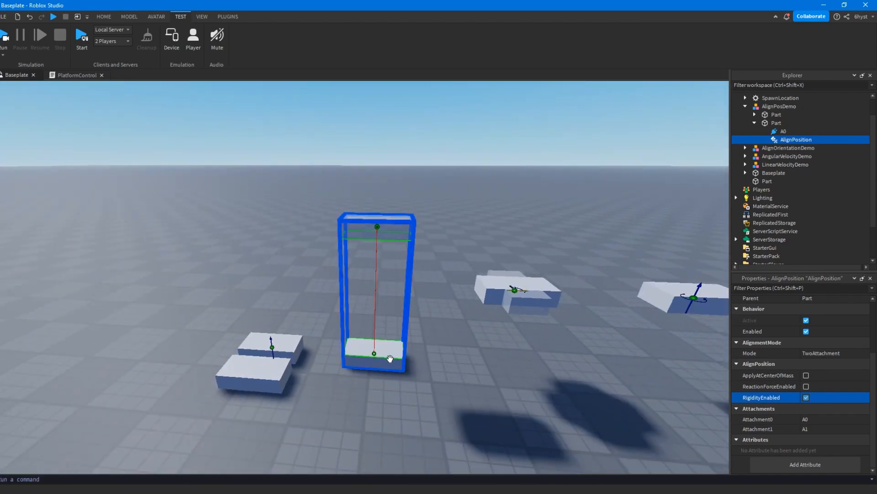
{"action": "right_click_drag", "start_coordinate": [407, 326], "coordinate": [408, 326]}
{"action": "scroll", "coordinate": [407, 326], "scroll_direction": "up", "scroll_amount": 4}
{"action": "scroll", "coordinate": [408, 325], "scroll_direction": "down", "scroll_amount": 5}
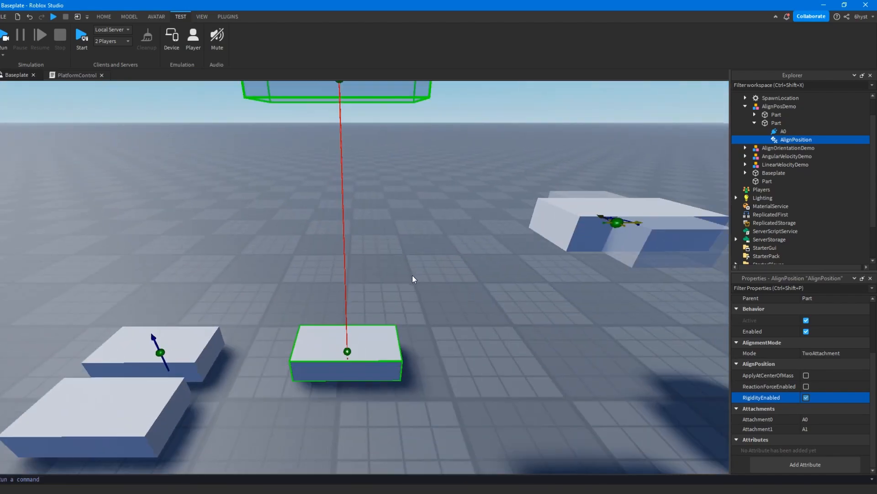
{"action": "scroll", "coordinate": [322, 248], "scroll_direction": "up", "scroll_amount": 5}
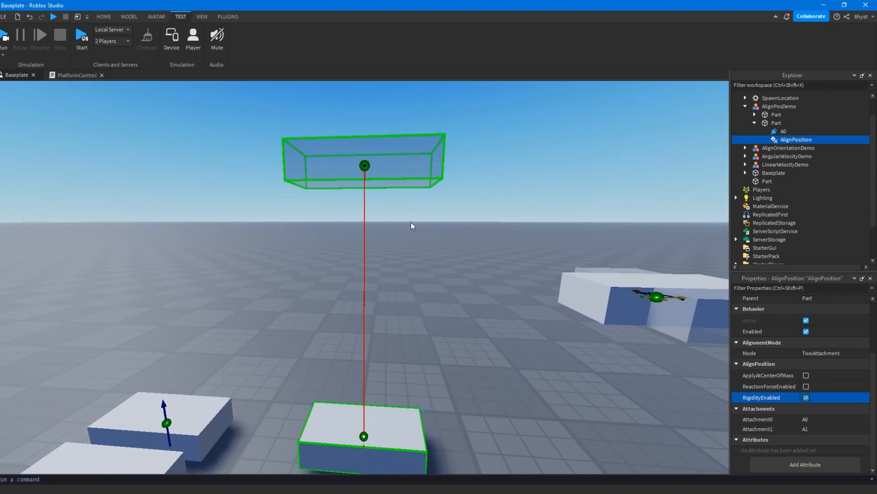
{"action": "right_click_drag", "start_coordinate": [370, 167], "coordinate": [369, 167]}
{"action": "scroll", "coordinate": [369, 167], "scroll_direction": "down", "scroll_amount": 5}
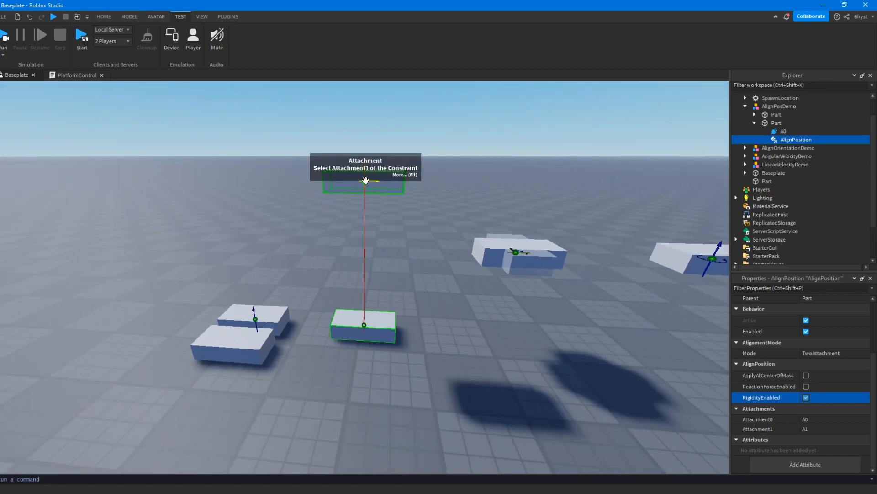
{"action": "scroll", "coordinate": [400, 316], "scroll_direction": "up", "scroll_amount": 5}
{"action": "scroll", "coordinate": [399, 316], "scroll_direction": "down", "scroll_amount": 5}
{"action": "right_click_drag", "start_coordinate": [320, 199], "coordinate": [319, 195]}
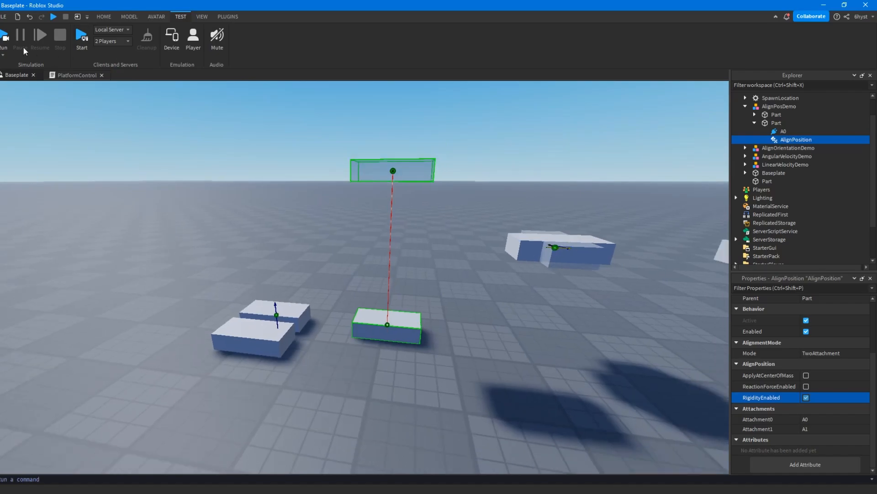
Run the simulation with rigidity enabled, inspect the AlignPosDemo blocks, and stop it
{"action": "left_click", "coordinate": [5, 37]}
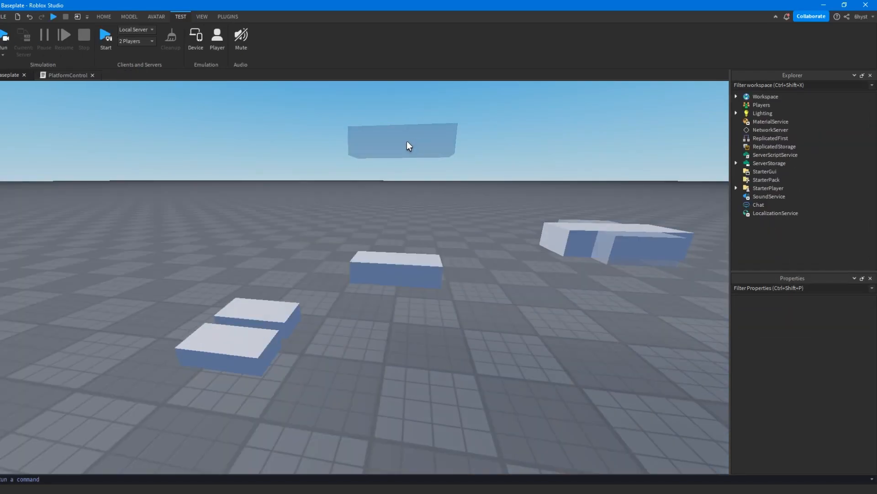
{"action": "right_click_drag", "start_coordinate": [362, 153], "coordinate": [366, 223]}
{"action": "scroll", "coordinate": [383, 242], "scroll_direction": "up", "scroll_amount": 3}
{"action": "scroll", "coordinate": [378, 213], "scroll_direction": "down", "scroll_amount": 3}
{"action": "left_click", "coordinate": [424, 201]}
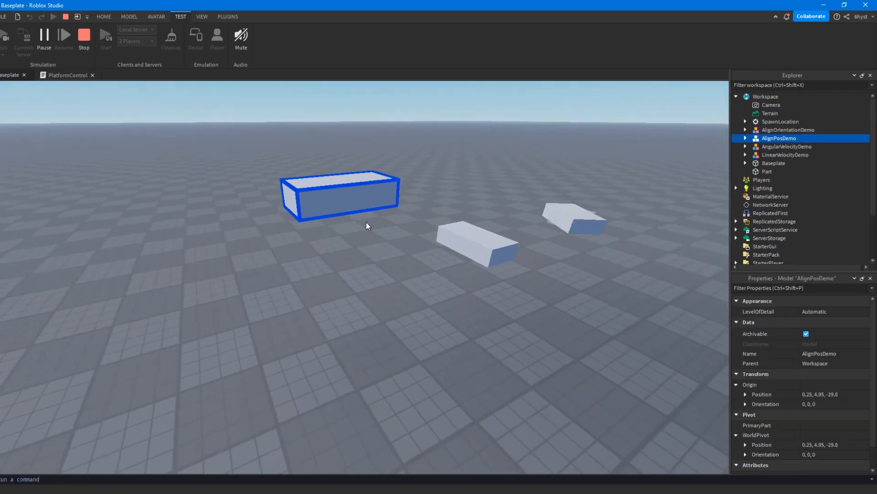
{"action": "left_click", "coordinate": [366, 223]}
{"action": "left_click", "coordinate": [90, 45]}
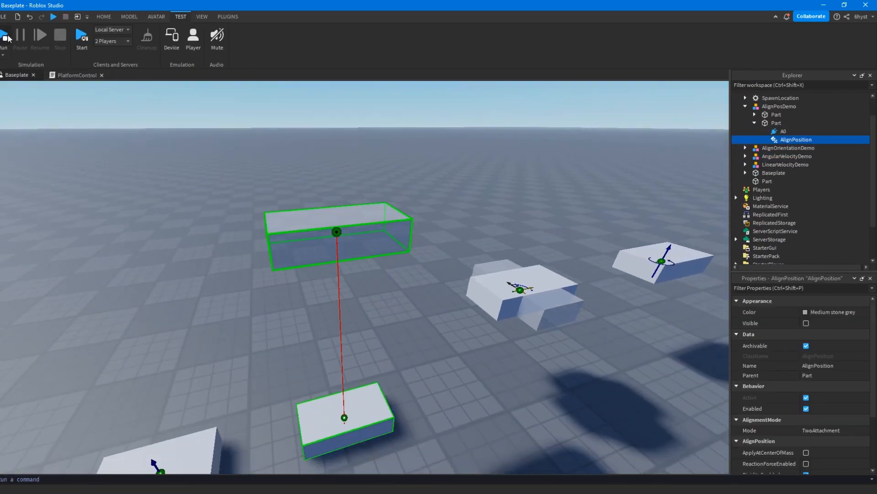
Run the simulation again and select the translucent Part inside AlignPosDemo
{"action": "left_click", "coordinate": [8, 38]}
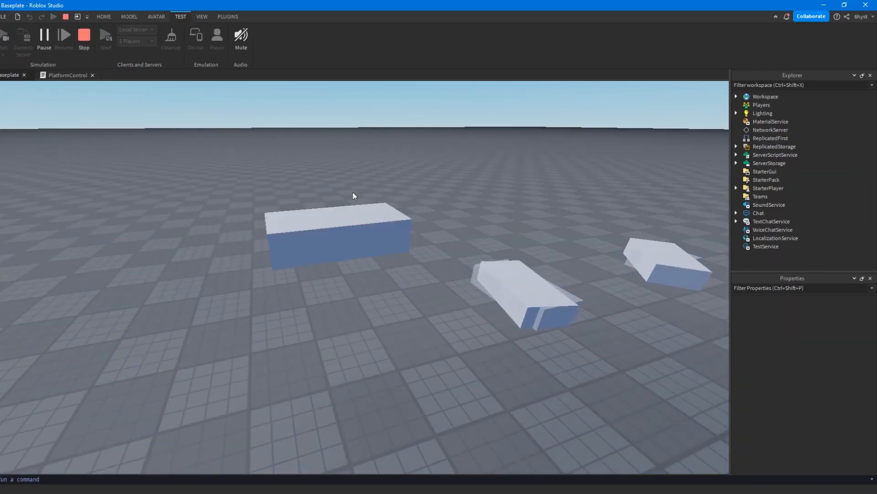
{"action": "right_click_drag", "start_coordinate": [345, 182], "coordinate": [355, 204]}
{"action": "left_click", "coordinate": [354, 204]}
{"action": "scroll", "coordinate": [355, 203], "scroll_direction": "down", "scroll_amount": 2}
{"action": "left_click", "coordinate": [746, 138]}
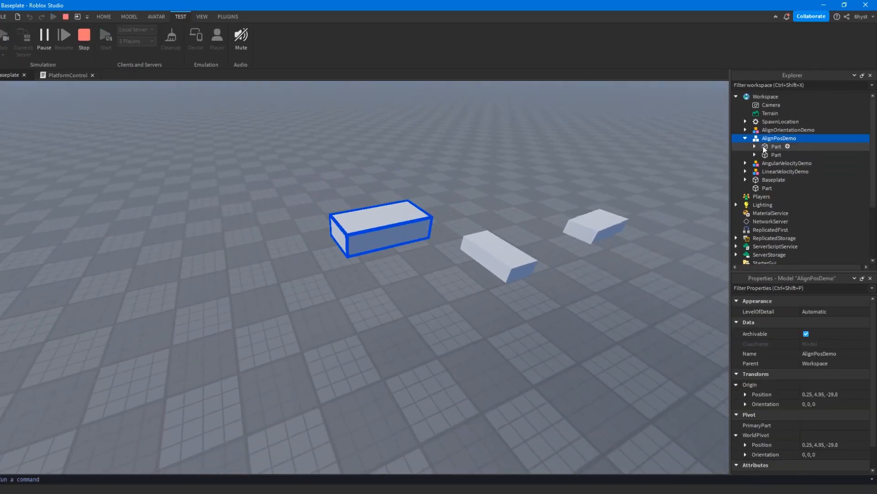
{"action": "left_click", "coordinate": [776, 146]}
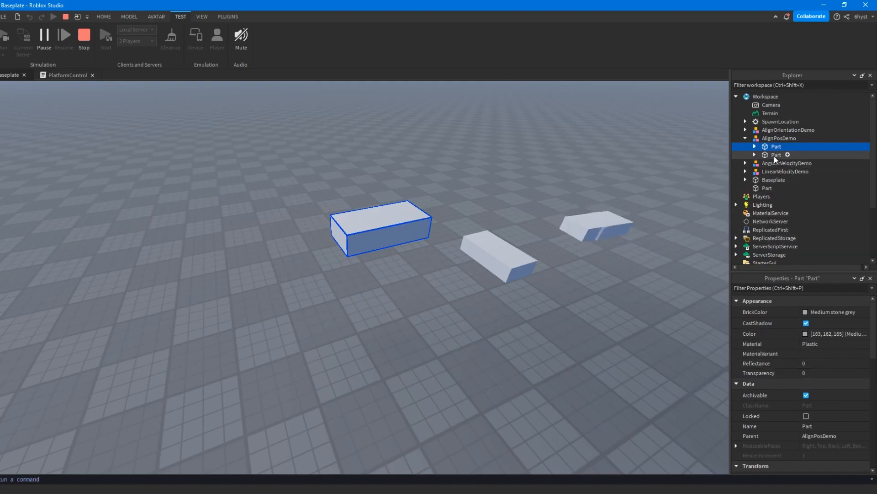
{"action": "left_click", "coordinate": [775, 156]}
Move the translucent Part horizontally along its blue axis and examine from several angles how the solid block follows
{"action": "right_click_drag", "start_coordinate": [411, 260], "coordinate": [440, 284]}
{"action": "left_click_drag", "start_coordinate": [361, 235], "coordinate": [385, 302]}
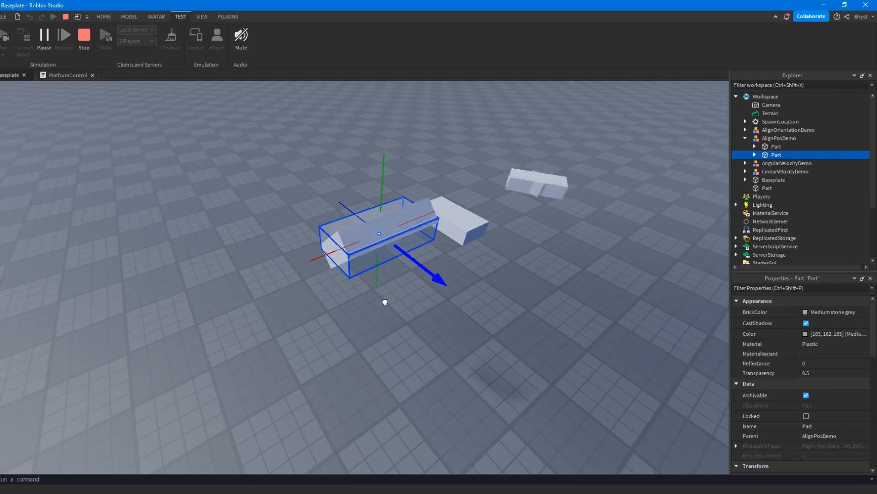
{"action": "right_click_drag", "start_coordinate": [382, 292], "coordinate": [383, 297]}
{"action": "right_click_drag", "start_coordinate": [470, 294], "coordinate": [469, 295]}
{"action": "scroll", "coordinate": [469, 295], "scroll_direction": "down", "scroll_amount": 4}
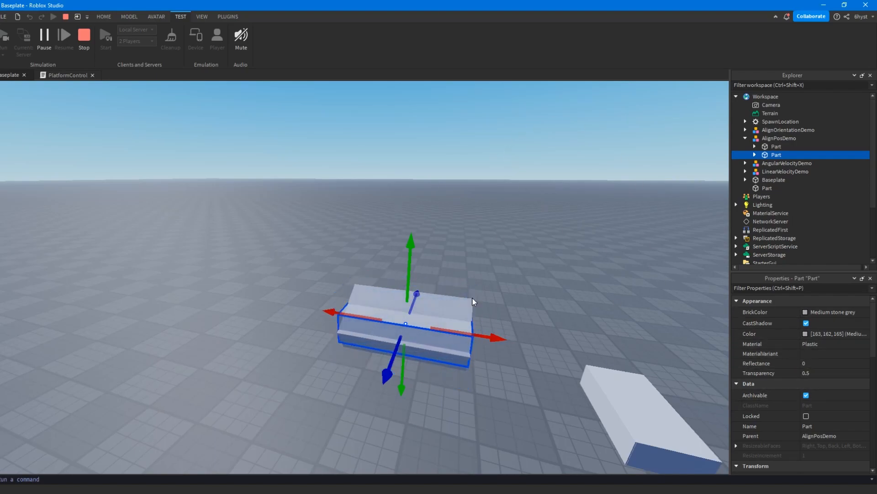
{"action": "right_click_drag", "start_coordinate": [474, 305], "coordinate": [484, 309]}
{"action": "key", "text": "w"}
{"action": "key", "text": "a"}
{"action": "key", "text": "d"}
{"action": "right_click_drag", "start_coordinate": [437, 239], "coordinate": [313, 229]}
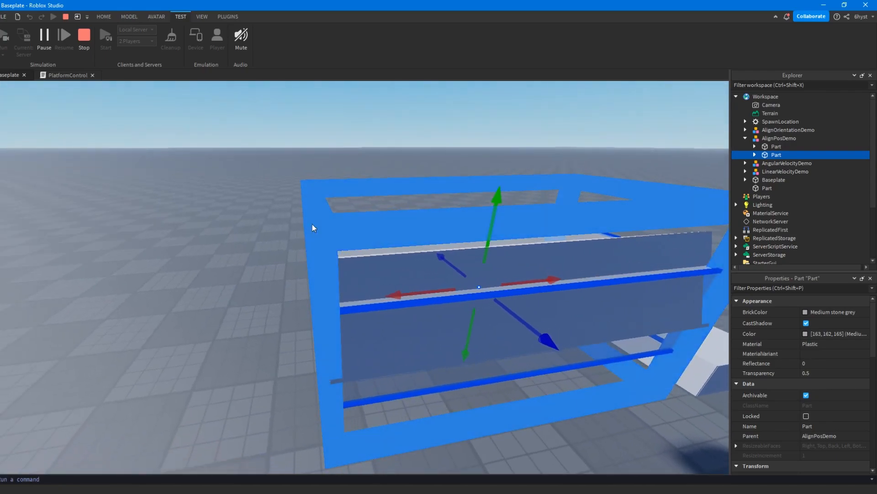
{"action": "scroll", "coordinate": [413, 216], "scroll_direction": "down", "scroll_amount": 2}
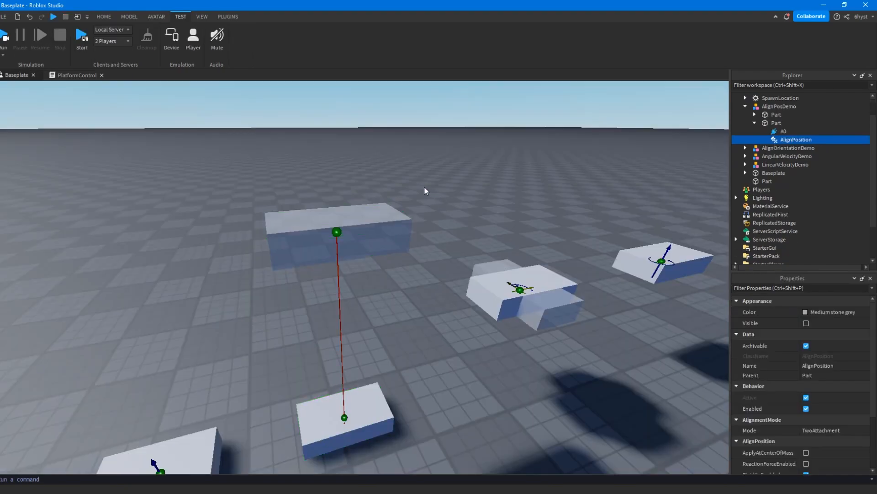
Clear the selection and look over the demo blocks, focusing on the crossed AlignOrientationDemo pair
{"action": "left_click", "coordinate": [424, 186]}
{"action": "right_click_drag", "start_coordinate": [424, 186], "coordinate": [432, 194]}
{"action": "scroll", "coordinate": [432, 194], "scroll_direction": "up", "scroll_amount": 4}
{"action": "scroll", "coordinate": [432, 192], "scroll_direction": "down", "scroll_amount": 4}
{"action": "scroll", "coordinate": [429, 286], "scroll_direction": "down", "scroll_amount": 3}
{"action": "right_click_drag", "start_coordinate": [419, 295], "coordinate": [429, 288]}
{"action": "scroll", "coordinate": [429, 287], "scroll_direction": "up", "scroll_amount": 4}
{"action": "scroll", "coordinate": [377, 271], "scroll_direction": "up", "scroll_amount": 2}
{"action": "scroll", "coordinate": [411, 268], "scroll_direction": "down", "scroll_amount": 5}
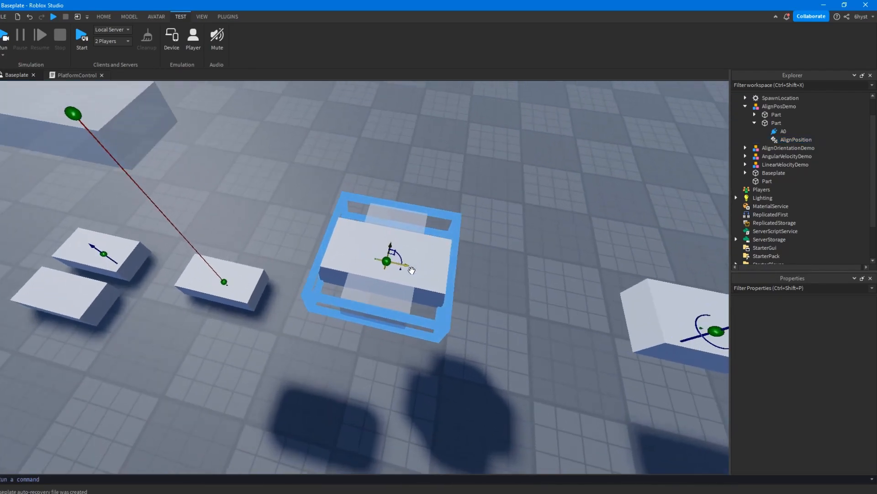
{"action": "scroll", "coordinate": [417, 266], "scroll_direction": "up", "scroll_amount": 4}
{"action": "scroll", "coordinate": [418, 267], "scroll_direction": "down", "scroll_amount": 4}
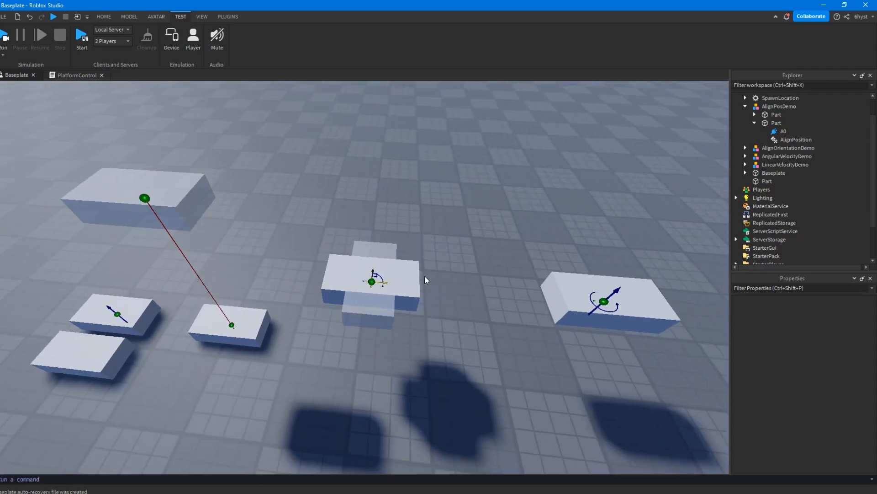
{"action": "scroll", "coordinate": [423, 275], "scroll_direction": "up", "scroll_amount": 4}
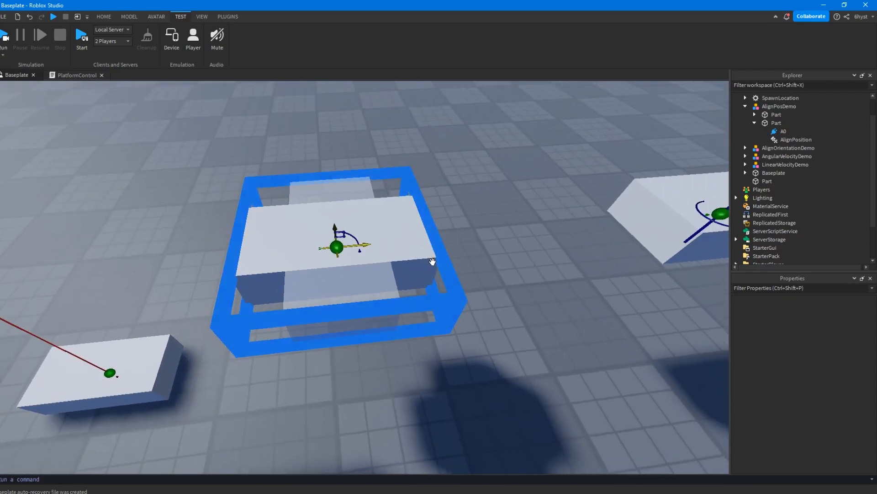
Select the AlignOrientationDemo model made of the crossed solid and translucent blocks
{"action": "scroll", "coordinate": [432, 261], "scroll_direction": "up", "scroll_amount": 3}
{"action": "right_click_drag", "start_coordinate": [433, 261], "coordinate": [433, 260]}
{"action": "scroll", "coordinate": [433, 260], "scroll_direction": "down", "scroll_amount": 4}
{"action": "scroll", "coordinate": [393, 229], "scroll_direction": "up", "scroll_amount": 3}
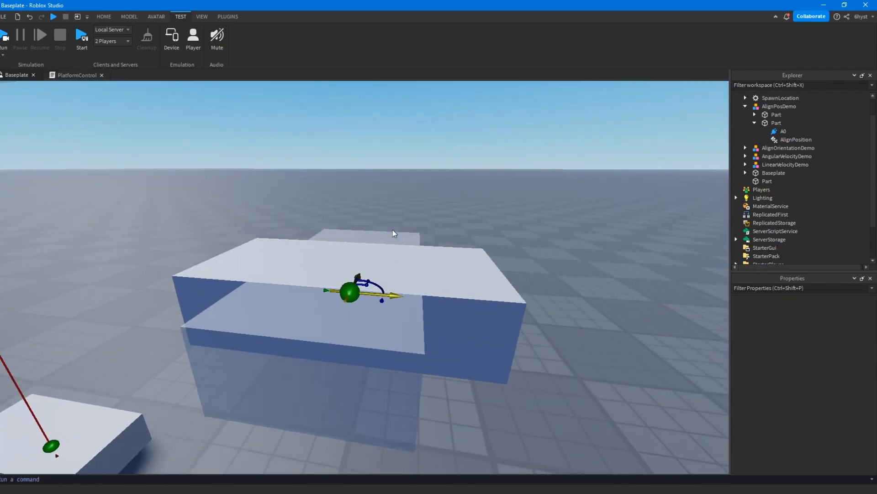
{"action": "right_click_drag", "start_coordinate": [393, 229], "coordinate": [466, 303]}
{"action": "left_click", "coordinate": [464, 266]}
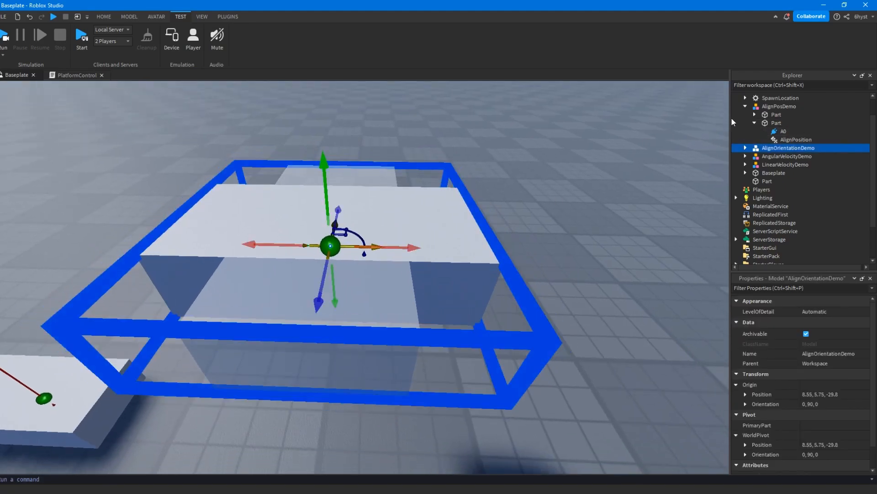
Collapse AlignPosDemo, expand the second Part inside AlignOrientationDemo, and select its AlignPosition constraint
{"action": "left_click", "coordinate": [745, 107]}
{"action": "left_click", "coordinate": [745, 115]}
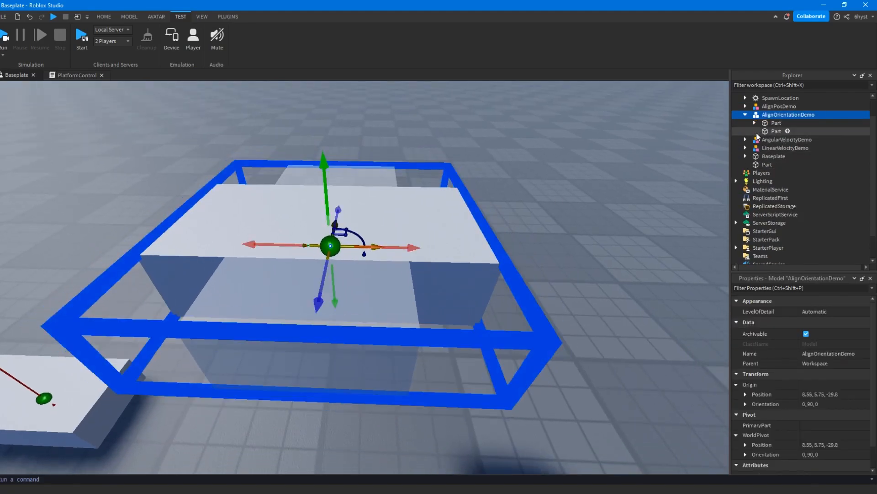
{"action": "left_click", "coordinate": [755, 131]}
{"action": "left_click", "coordinate": [788, 149]}
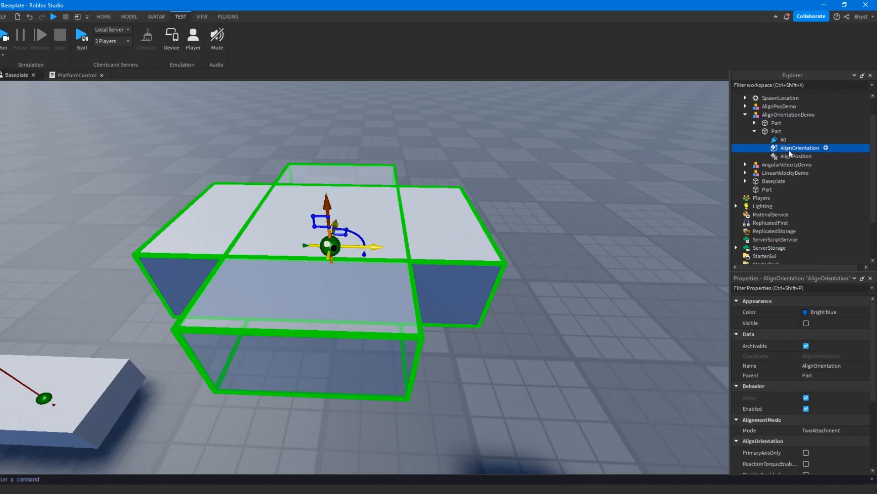
{"action": "left_click", "coordinate": [797, 156]}
Review the AlignPosition constraint's rigidity and attachment settings while examining the crossed AlignOrientationDemo blocks from several angles
{"action": "scroll", "coordinate": [486, 197], "scroll_direction": "down", "scroll_amount": 5}
{"action": "scroll", "coordinate": [486, 197], "scroll_direction": "up", "scroll_amount": 8}
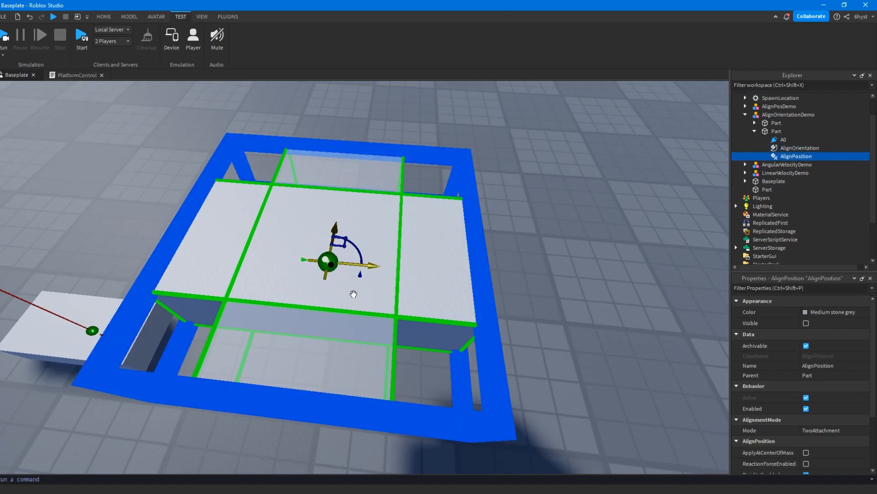
{"action": "right_click_drag", "start_coordinate": [402, 285], "coordinate": [429, 275]}
{"action": "scroll", "coordinate": [794, 370], "scroll_direction": "down", "scroll_amount": 3}
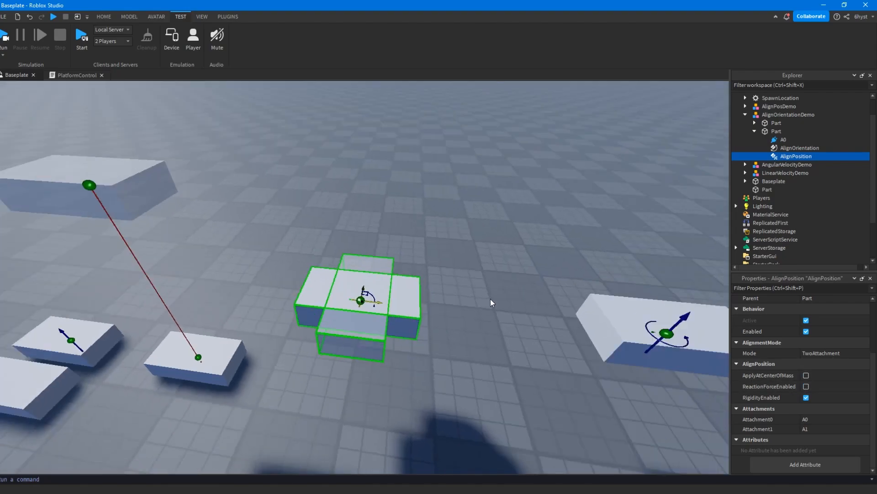
{"action": "key", "text": "f"}
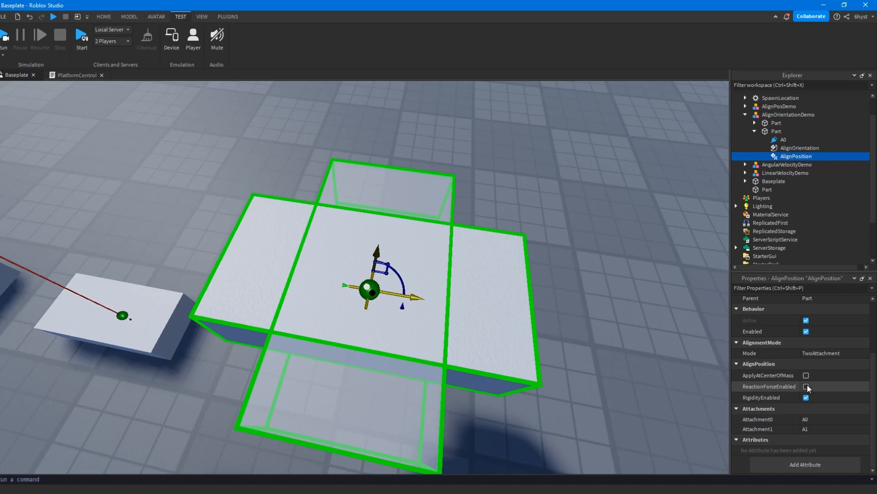
{"action": "scroll", "coordinate": [539, 313], "scroll_direction": "up", "scroll_amount": 10}
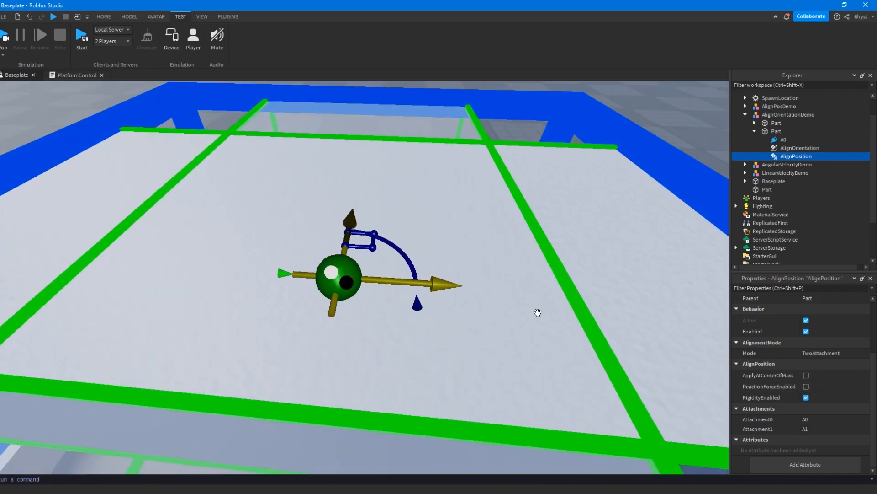
{"action": "scroll", "coordinate": [539, 314], "scroll_direction": "down", "scroll_amount": 6}
{"action": "right_click_drag", "start_coordinate": [538, 313], "coordinate": [539, 313]}
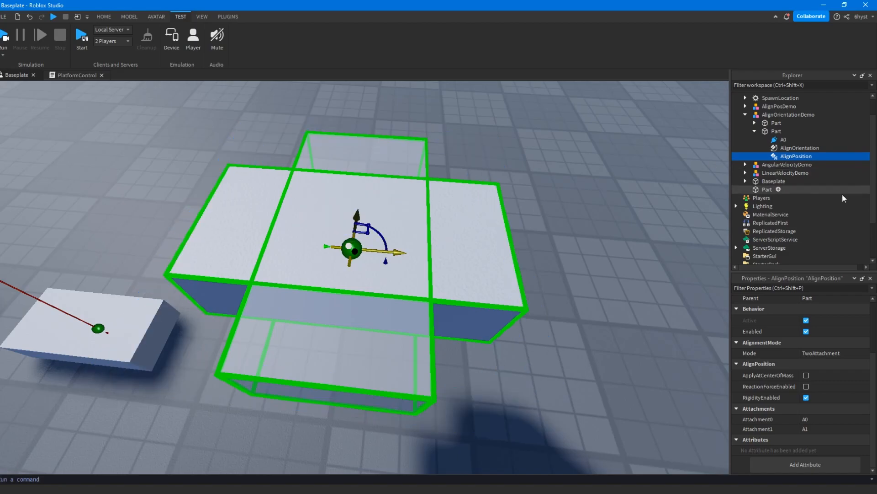
Select the AlignOrientation constraint and review its alignment mode and its Attachment0 and Attachment1 references
{"action": "key", "text": "Up"}
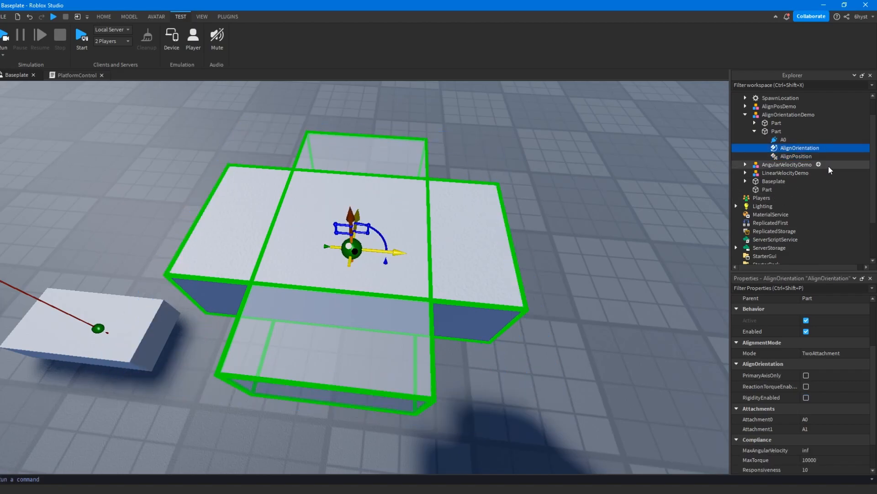
{"action": "right_click_drag", "start_coordinate": [415, 247], "coordinate": [413, 243]}
{"action": "key", "text": "s"}
{"action": "scroll", "coordinate": [846, 386], "scroll_direction": "down", "scroll_amount": 2}
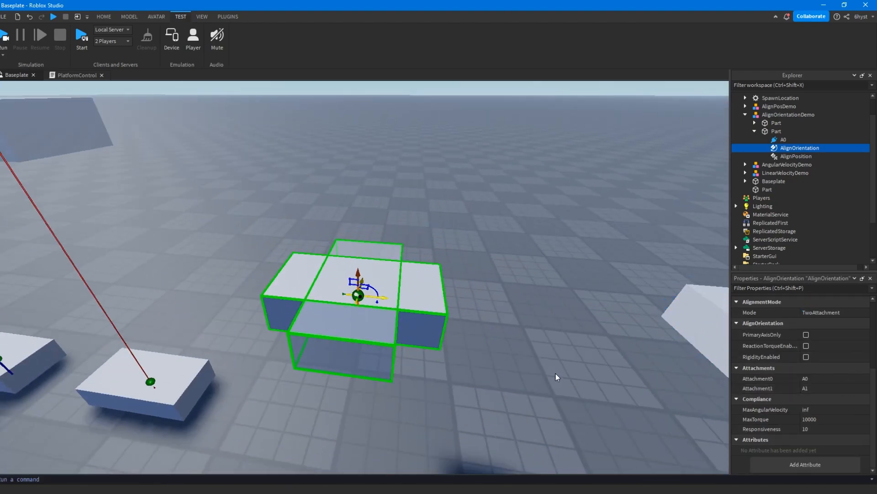
{"action": "key", "text": "w"}
{"action": "key", "text": "s"}
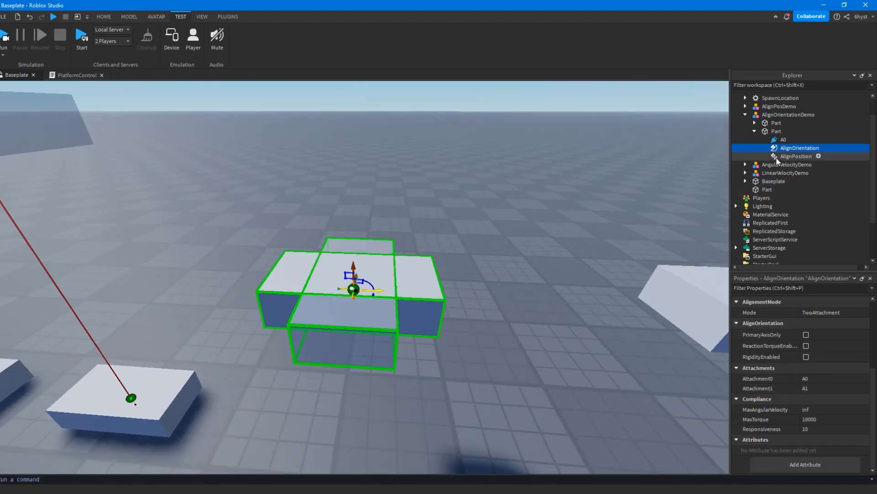
{"action": "scroll", "coordinate": [818, 365], "scroll_direction": "up", "scroll_amount": 2}
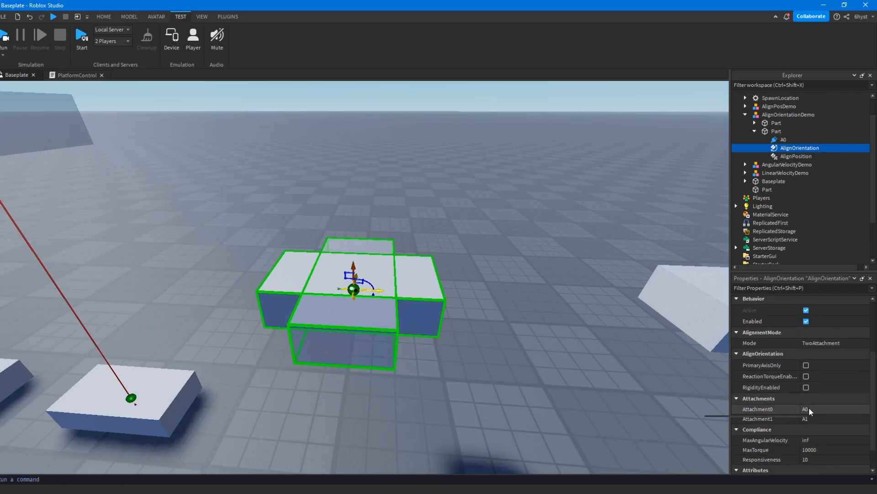
{"action": "left_click", "coordinate": [820, 411]}
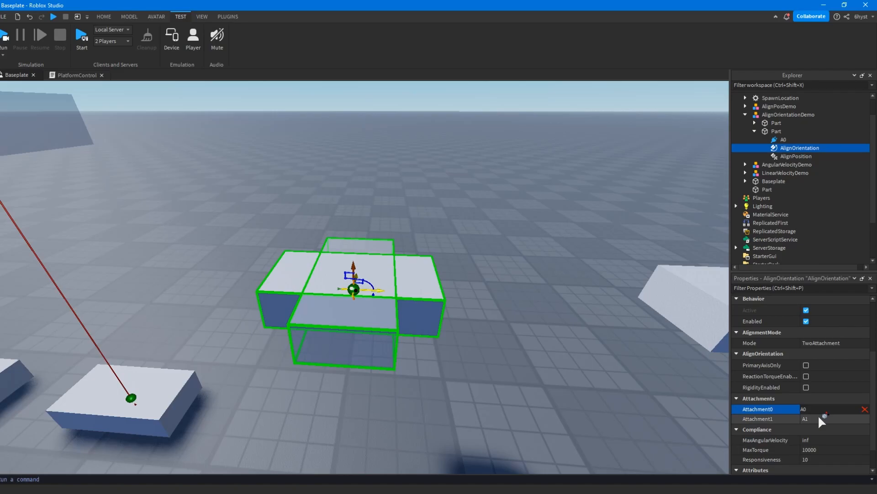
{"action": "left_click", "coordinate": [791, 409]}
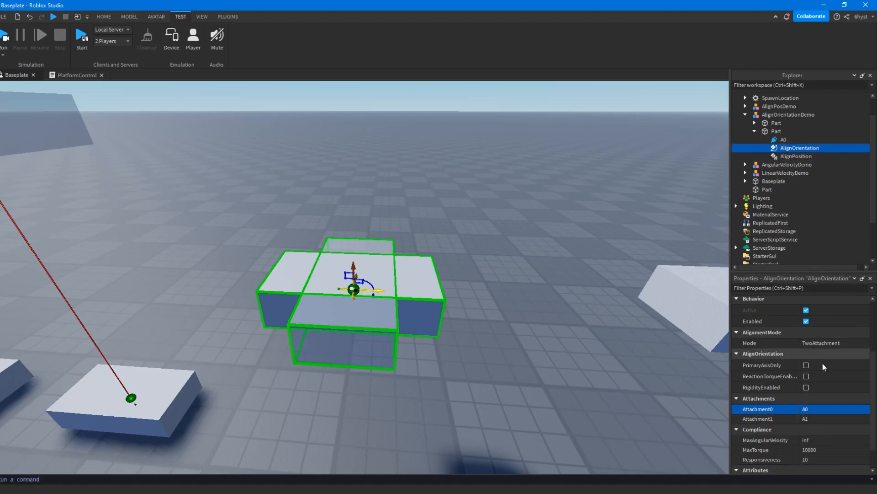
{"action": "scroll", "coordinate": [792, 429], "scroll_direction": "down", "scroll_amount": 1}
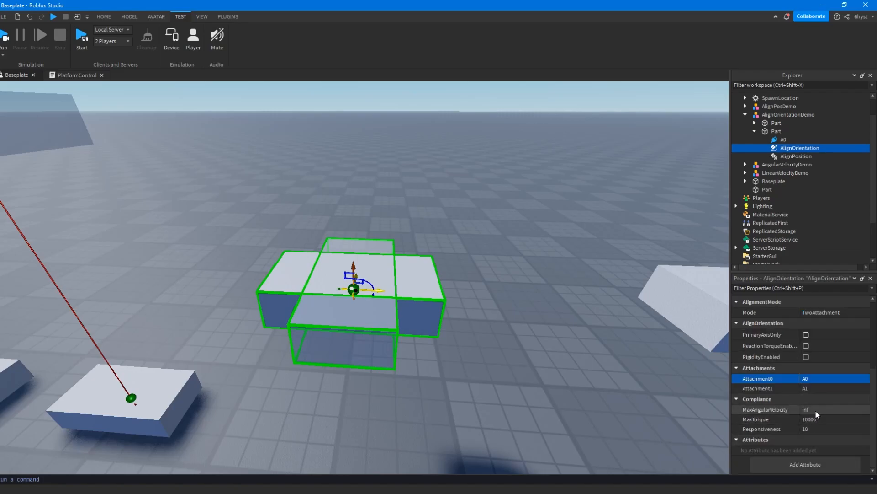
Review AlignOrientation's compliance settings: MaxAngularVelocity, MaxTorque and Responsiveness
{"action": "left_click", "coordinate": [818, 410]}
{"action": "key", "text": "Return"}
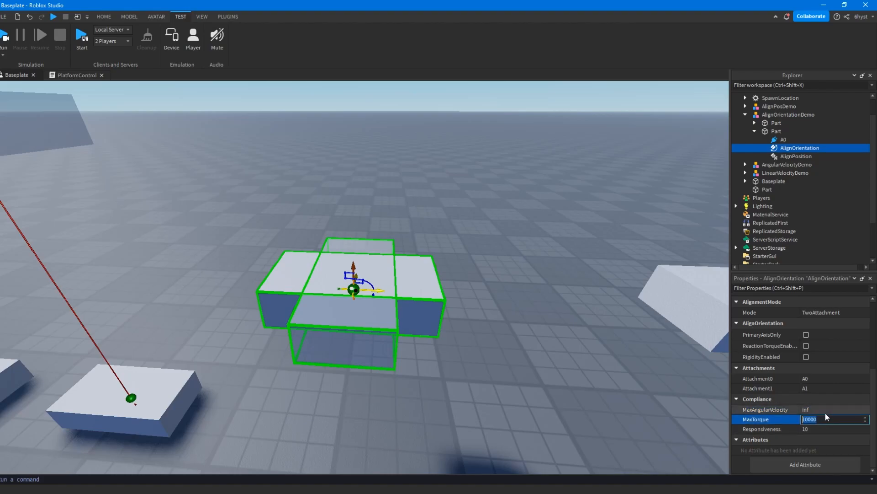
{"action": "left_click", "coordinate": [828, 409]}
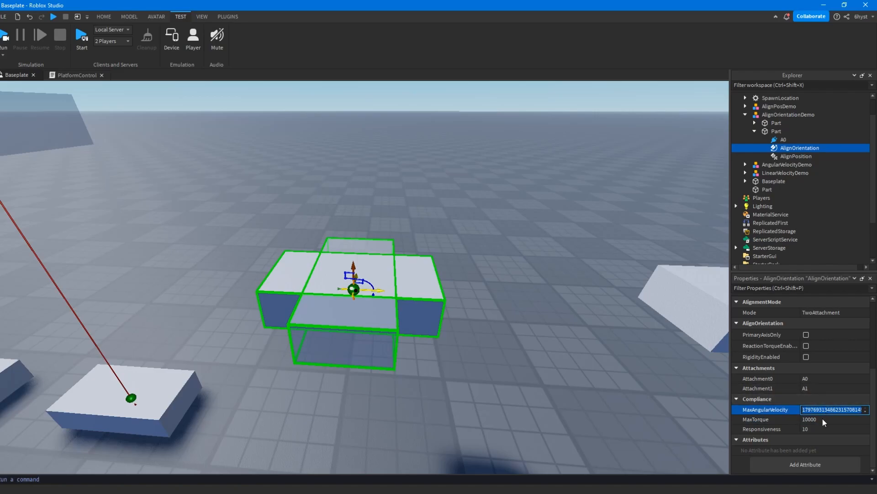
{"action": "left_click", "coordinate": [819, 433]}
{"action": "scroll", "coordinate": [460, 368], "scroll_direction": "up", "scroll_amount": 5}
{"action": "right_click_drag", "start_coordinate": [459, 368], "coordinate": [462, 374]}
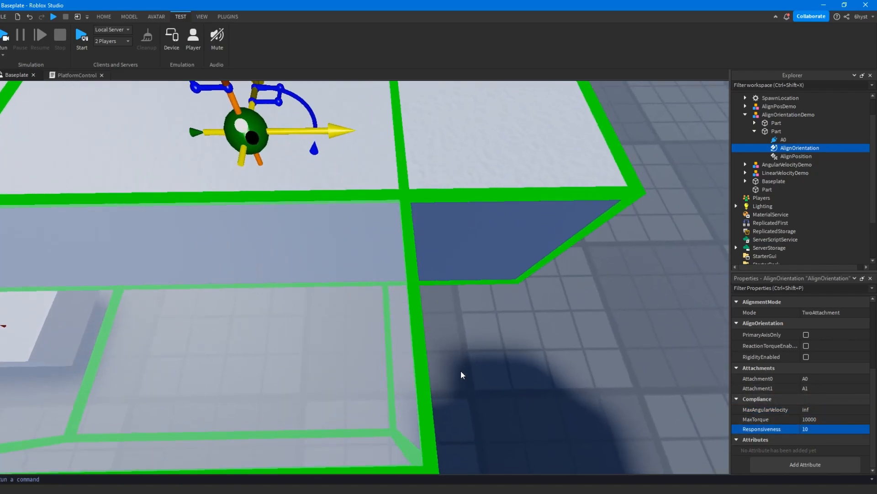
{"action": "scroll", "coordinate": [462, 374], "scroll_direction": "down", "scroll_amount": 5}
{"action": "left_click", "coordinate": [834, 422]}
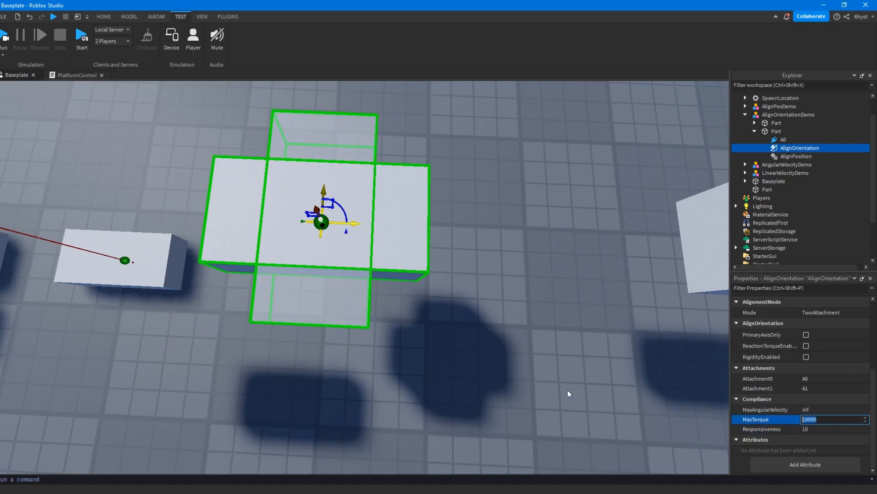
Clear the selection, run the simulation to watch the AlignOrientationDemo block rotate, and stop it
{"action": "left_click", "coordinate": [475, 375]}
{"action": "scroll", "coordinate": [476, 375], "scroll_direction": "up", "scroll_amount": 5}
{"action": "right_click_drag", "start_coordinate": [475, 375], "coordinate": [471, 376]}
{"action": "scroll", "coordinate": [470, 375], "scroll_direction": "down", "scroll_amount": 5}
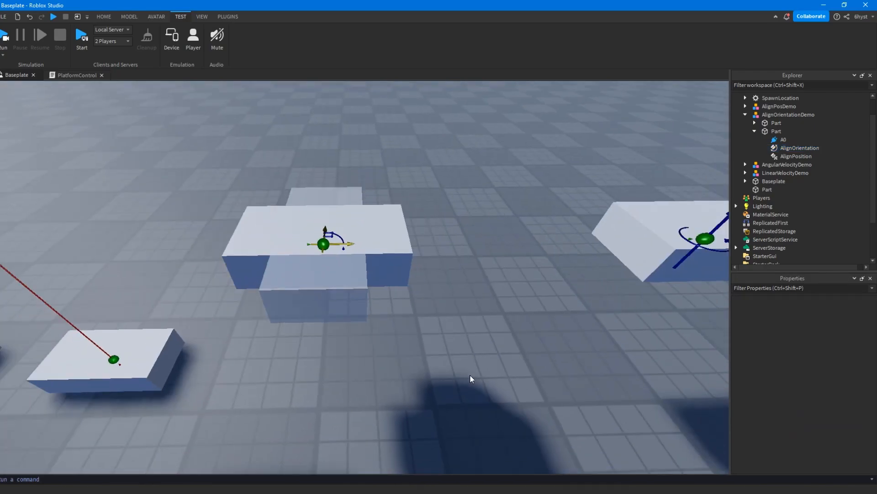
{"action": "scroll", "coordinate": [471, 378], "scroll_direction": "down", "scroll_amount": 5}
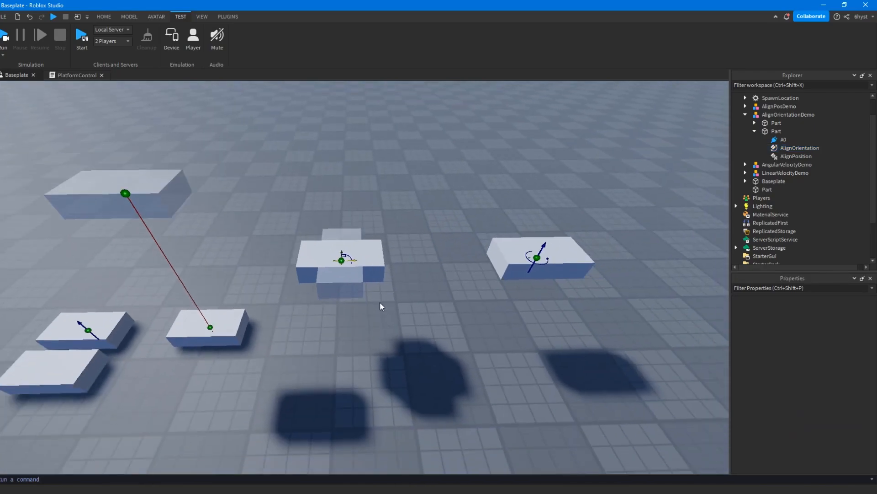
{"action": "scroll", "coordinate": [381, 308], "scroll_direction": "up", "scroll_amount": 5}
{"action": "left_click", "coordinate": [3, 37]}
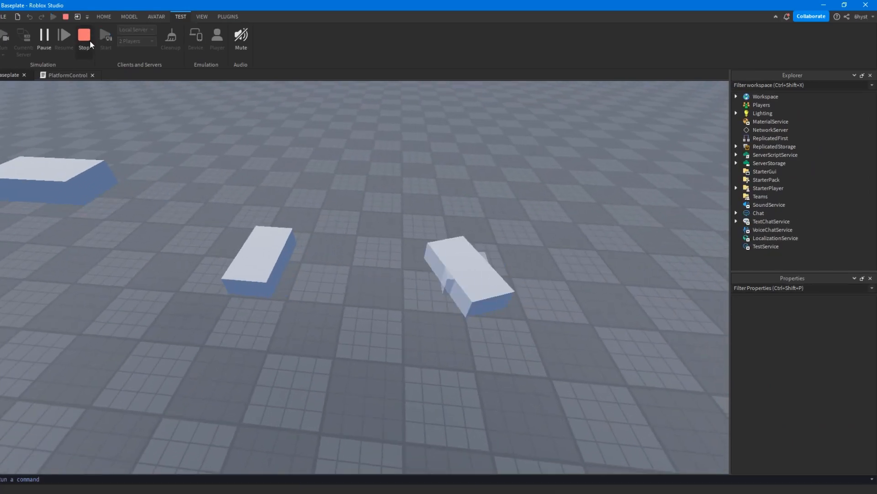
{"action": "left_click", "coordinate": [86, 37]}
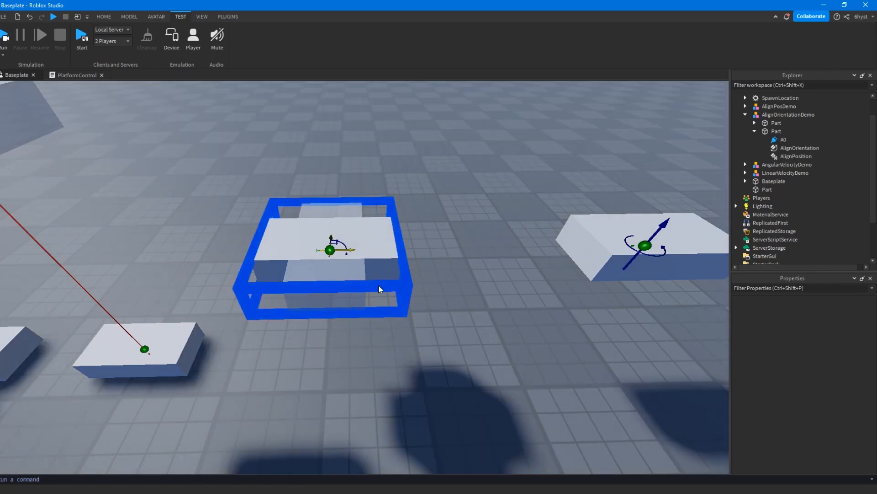
Select the AngularVelocityDemo model, the block with the circular rotation arrow beside the crossed pair
{"action": "key", "text": "d"}
{"action": "right_click_drag", "start_coordinate": [459, 278], "coordinate": [448, 278]}
{"action": "scroll", "coordinate": [380, 298], "scroll_direction": "down", "scroll_amount": 3}
{"action": "key", "text": "d"}
{"action": "right_click_drag", "start_coordinate": [380, 298], "coordinate": [347, 270]}
{"action": "scroll", "coordinate": [347, 275], "scroll_direction": "up", "scroll_amount": 10}
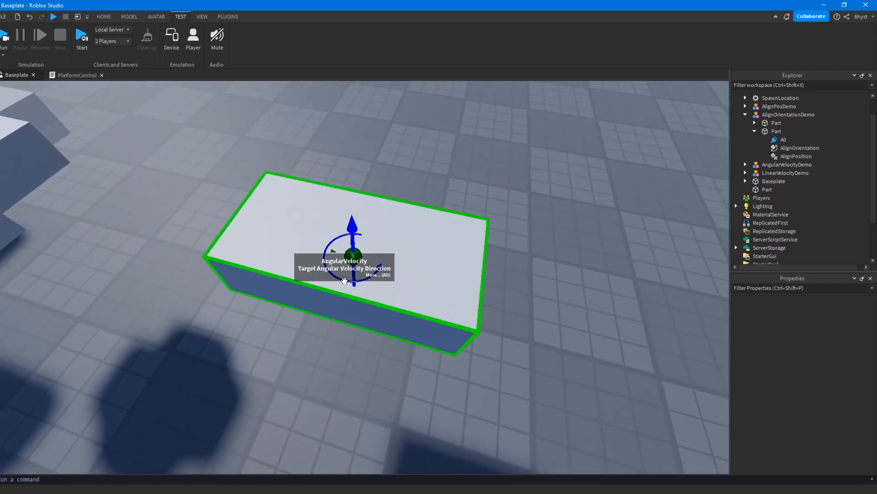
{"action": "left_click", "coordinate": [345, 280]}
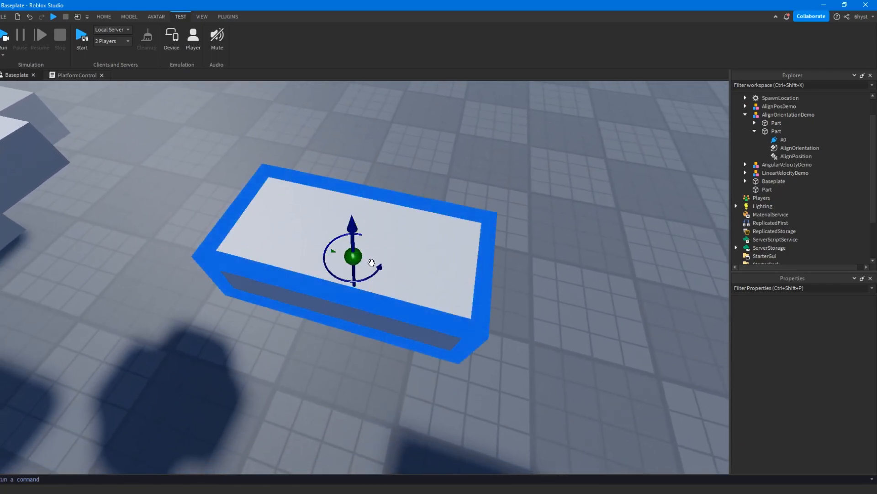
{"action": "scroll", "coordinate": [361, 261], "scroll_direction": "down", "scroll_amount": 5}
{"action": "scroll", "coordinate": [375, 261], "scroll_direction": "up", "scroll_amount": 5}
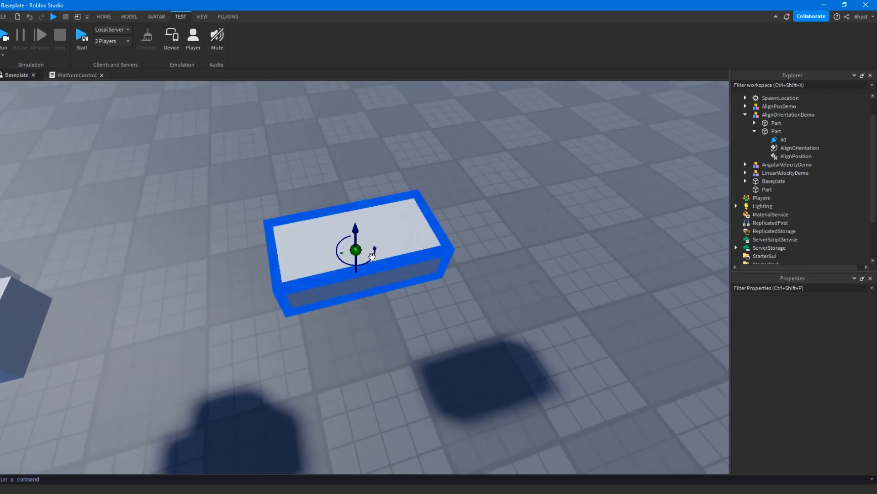
{"action": "scroll", "coordinate": [369, 260], "scroll_direction": "up", "scroll_amount": 2}
{"action": "left_click", "coordinate": [369, 259]}
{"action": "scroll", "coordinate": [393, 257], "scroll_direction": "down", "scroll_amount": 5}
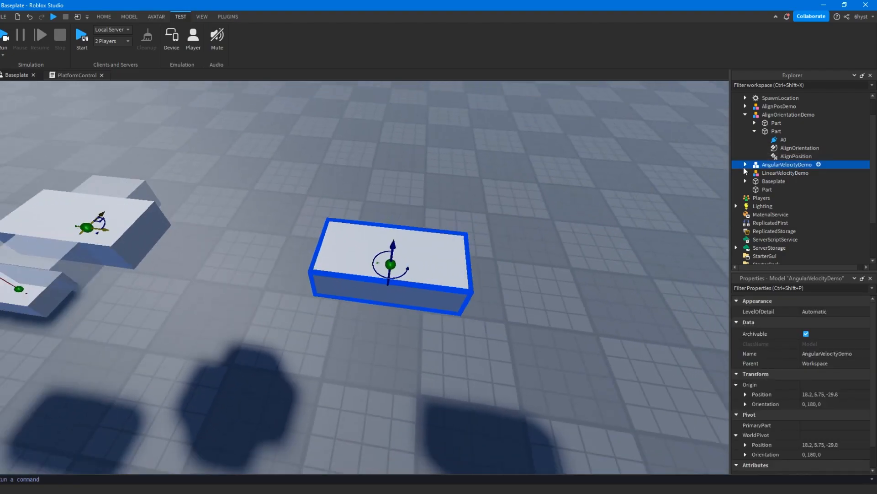
Collapse AlignOrientationDemo, expand the second Part inside AngularVelocityDemo, and select its AngularVelocity constraint
{"action": "left_click", "coordinate": [745, 165]}
{"action": "left_click", "coordinate": [745, 115]}
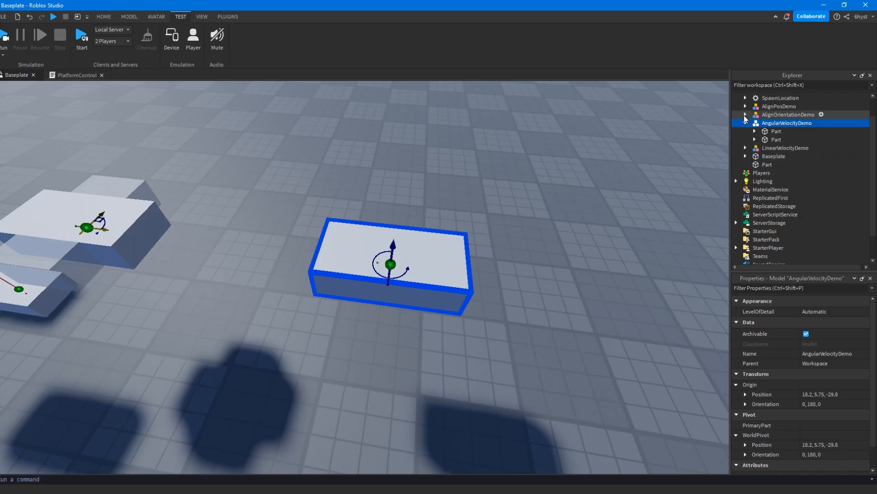
{"action": "left_click", "coordinate": [755, 140]}
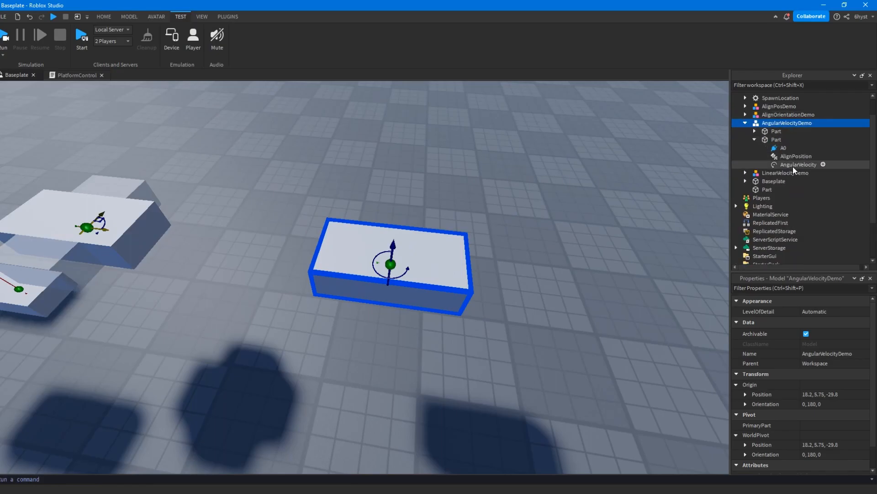
{"action": "left_click", "coordinate": [791, 165]}
{"action": "right_click_drag", "start_coordinate": [456, 239], "coordinate": [456, 239]}
{"action": "right_click_drag", "start_coordinate": [422, 267], "coordinate": [423, 267]}
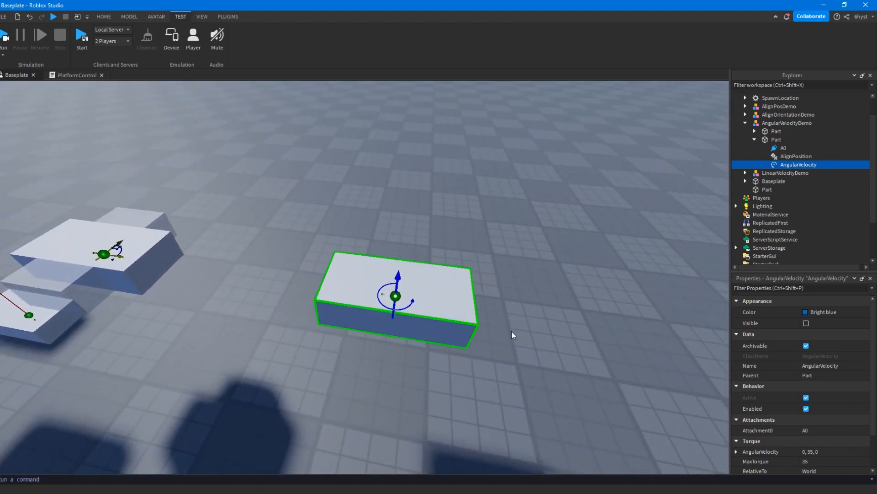
{"action": "scroll", "coordinate": [826, 375], "scroll_direction": "down", "scroll_amount": 2}
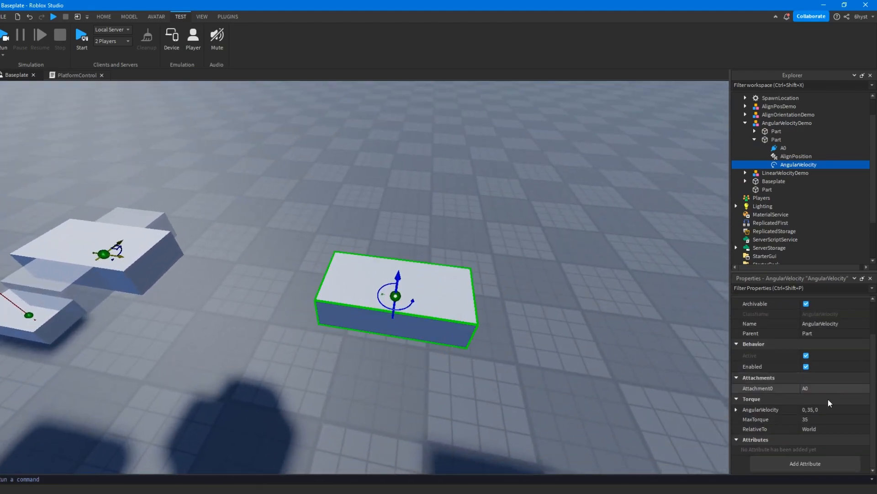
Expand the AngularVelocity vector in the constraint's torque settings and inspect its X, Y and Z components
{"action": "left_click", "coordinate": [736, 411]}
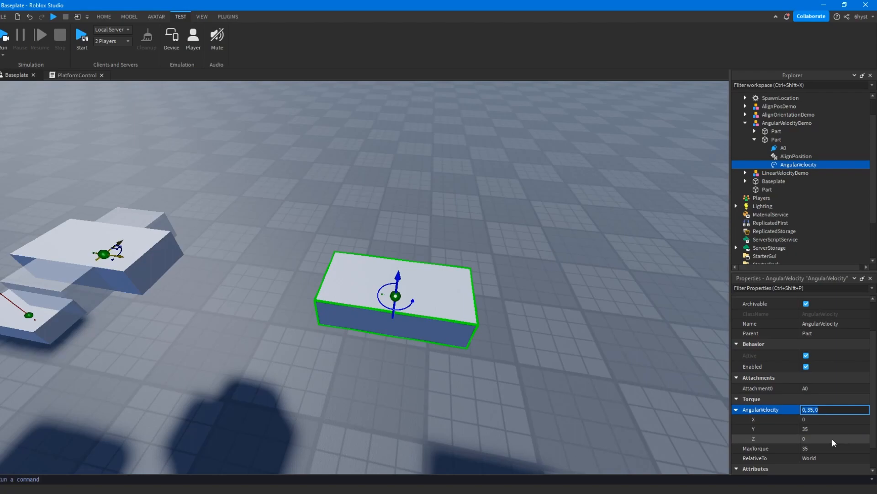
{"action": "scroll", "coordinate": [832, 439], "scroll_direction": "up", "scroll_amount": 2}
{"action": "scroll", "coordinate": [832, 438], "scroll_direction": "down", "scroll_amount": 3}
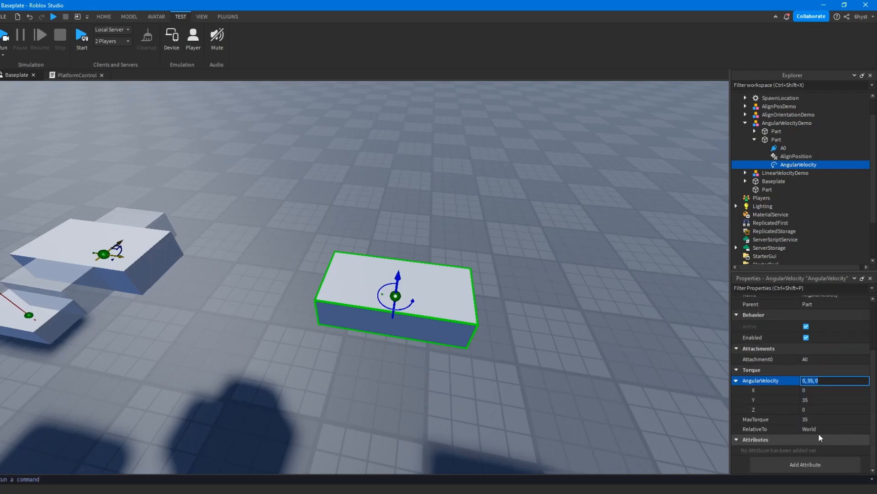
{"action": "left_click", "coordinate": [833, 411]}
{"action": "left_click", "coordinate": [821, 398]}
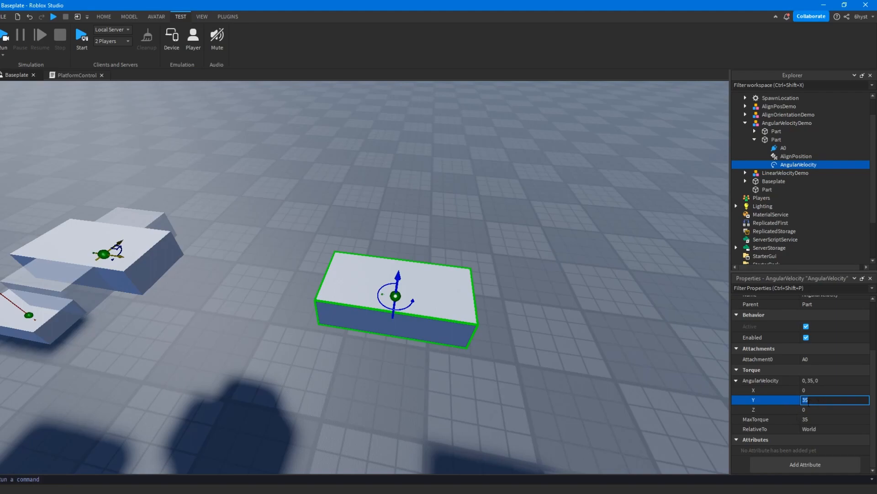
Set the AngularVelocity constraint's MaxTorque to 10000 and bring its block into view
{"action": "left_click", "coordinate": [828, 420]}
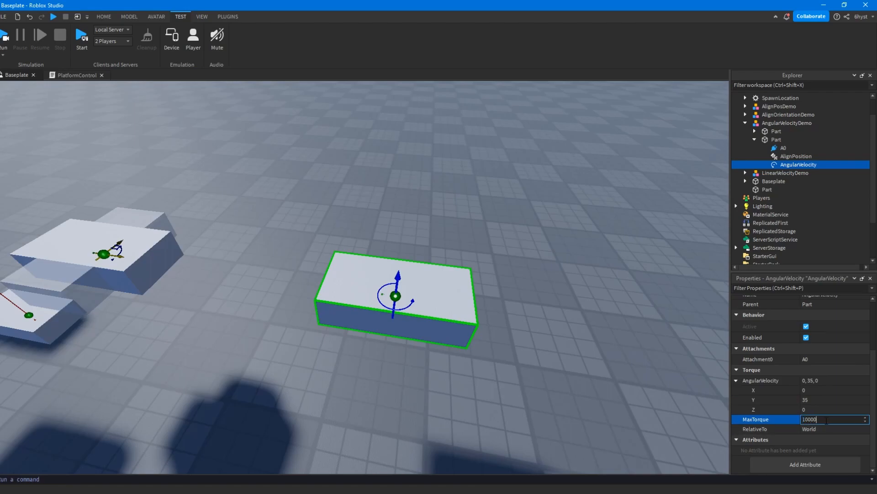
{"action": "right_click_drag", "start_coordinate": [524, 287], "coordinate": [470, 255]}
{"action": "scroll", "coordinate": [470, 255], "scroll_direction": "up", "scroll_amount": 3}
{"action": "key", "text": "s"}
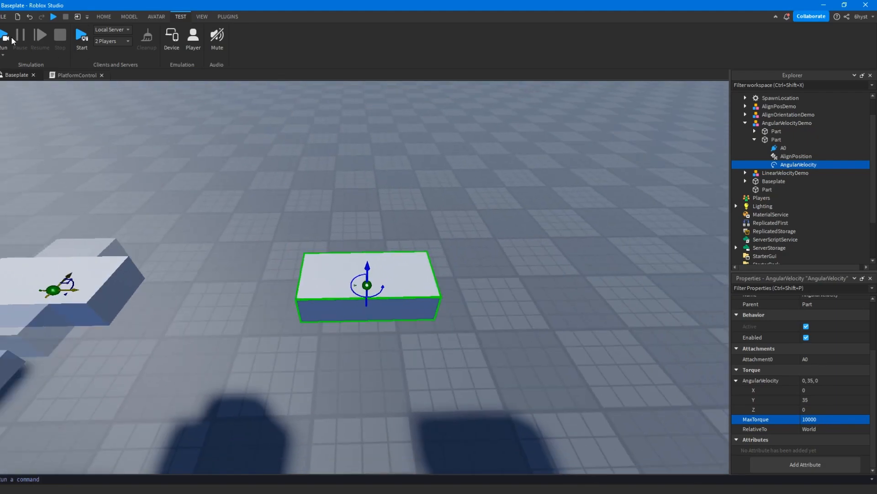
Run the simulation, watch the AngularVelocity block spin from near and far, and stop the run
{"action": "left_click", "coordinate": [5, 38]}
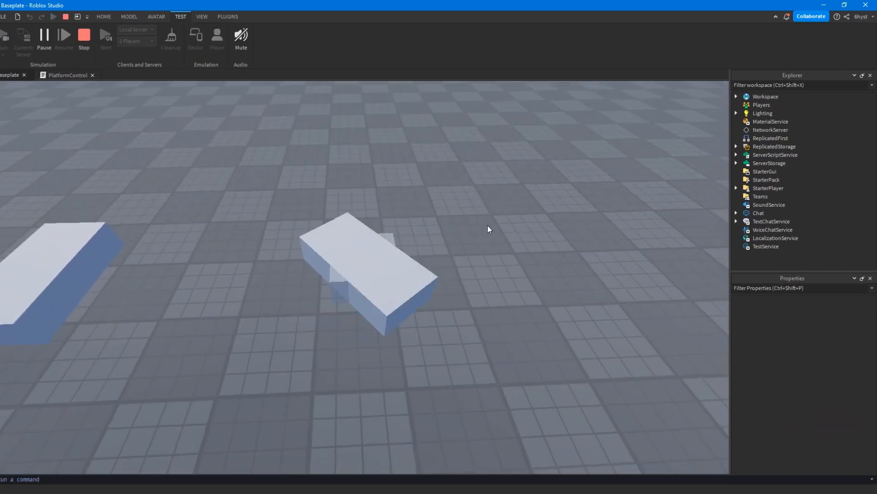
{"action": "key", "text": "s"}
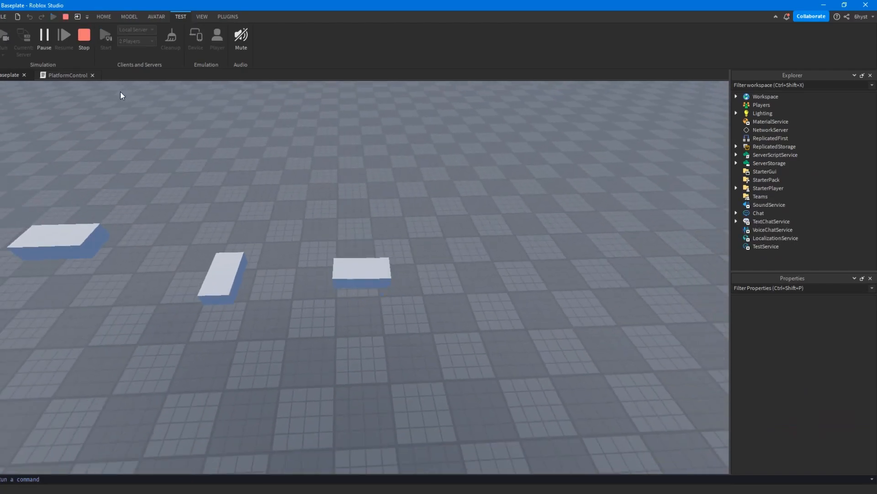
{"action": "key", "text": "w"}
{"action": "left_click", "coordinate": [84, 46]}
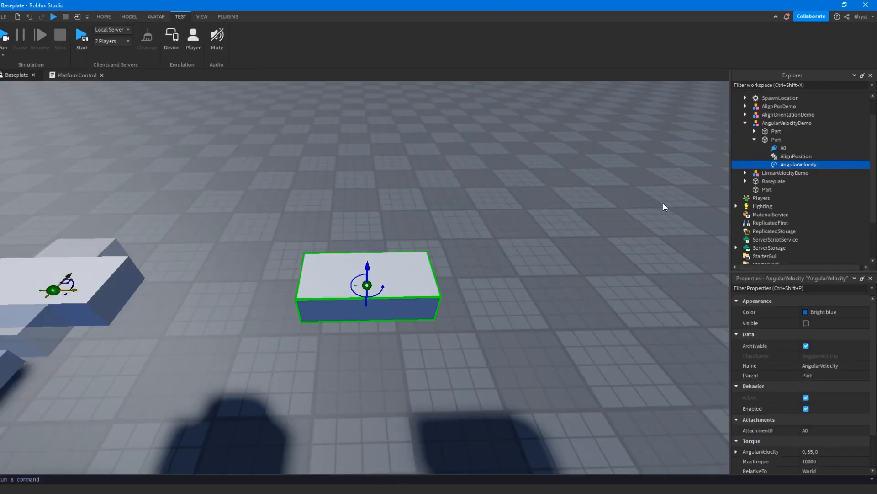
Select the AlignPosition constraint in AngularVelocityDemo, inspect its block up close, and clear the selection
{"action": "left_click", "coordinate": [785, 158]}
{"action": "key", "text": "w"}
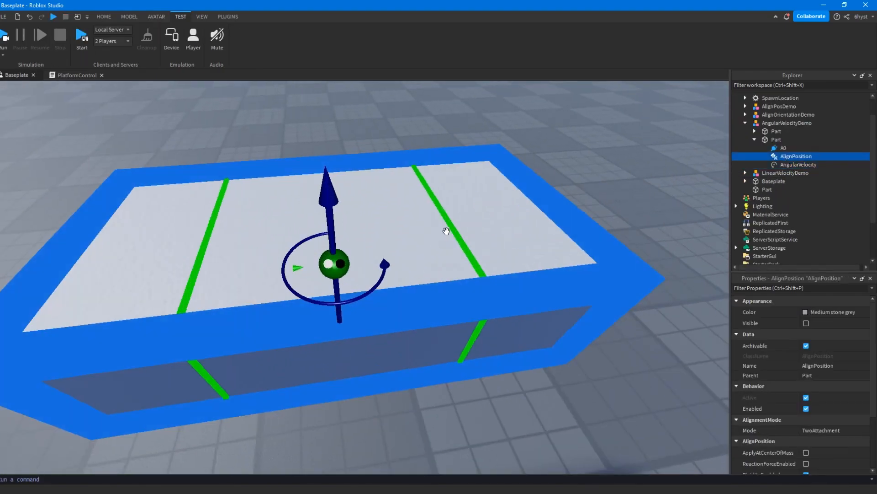
{"action": "right_click_drag", "start_coordinate": [445, 229], "coordinate": [444, 229]}
{"action": "key", "text": "s"}
{"action": "left_click", "coordinate": [468, 184]}
{"action": "right_click_drag", "start_coordinate": [468, 184], "coordinate": [468, 184]}
{"action": "key", "text": "s"}
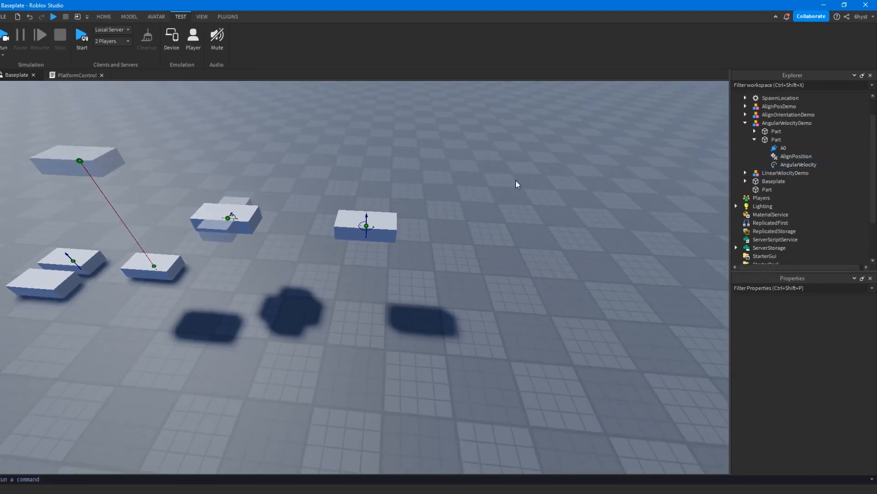
Move the AngularVelocityDemo model down onto the baseplate beside the spawn location, at about 5.4, 0.5, -13.6
{"action": "left_click", "coordinate": [782, 166]}
{"action": "left_click", "coordinate": [782, 158]}
{"action": "left_click_drag", "start_coordinate": [431, 294], "coordinate": [303, 161]}
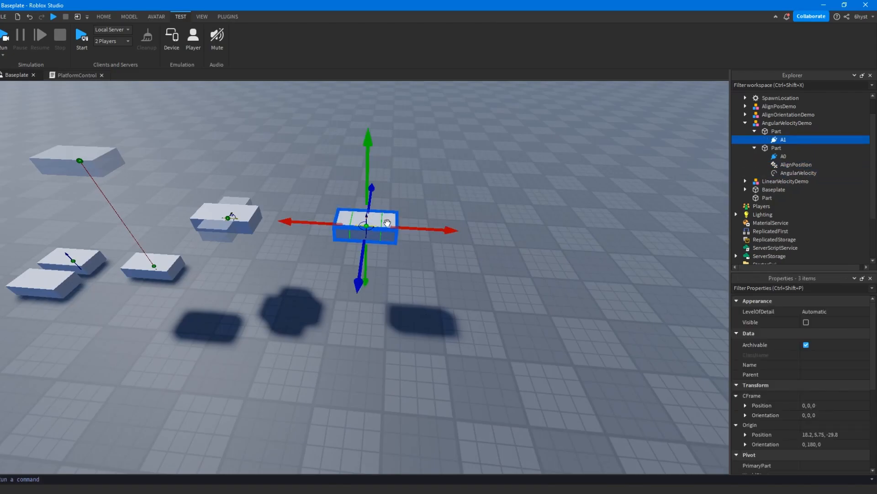
{"action": "left_click", "coordinate": [437, 216]}
{"action": "left_click_drag", "start_coordinate": [368, 229], "coordinate": [382, 267]}
{"action": "right_click_drag", "start_coordinate": [382, 238], "coordinate": [382, 267]}
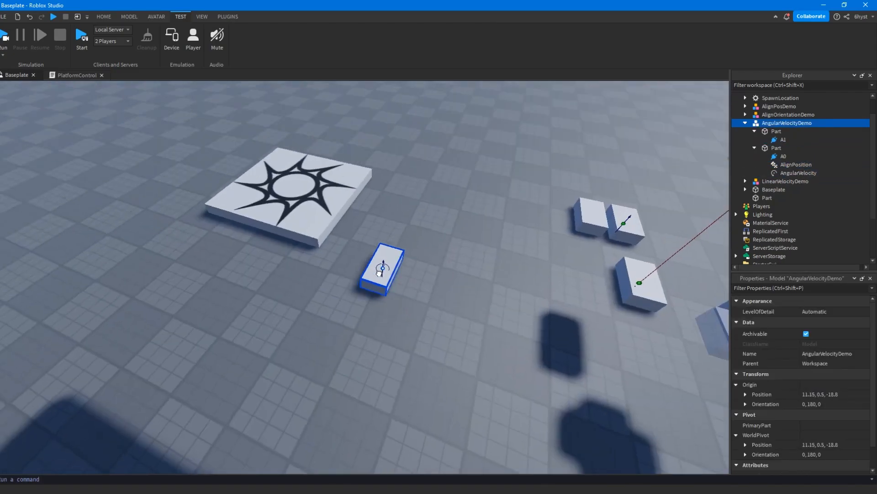
{"action": "left_click_drag", "start_coordinate": [382, 267], "coordinate": [394, 288]}
{"action": "right_click_drag", "start_coordinate": [382, 267], "coordinate": [395, 289]}
{"action": "left_click_drag", "start_coordinate": [394, 288], "coordinate": [396, 291]}
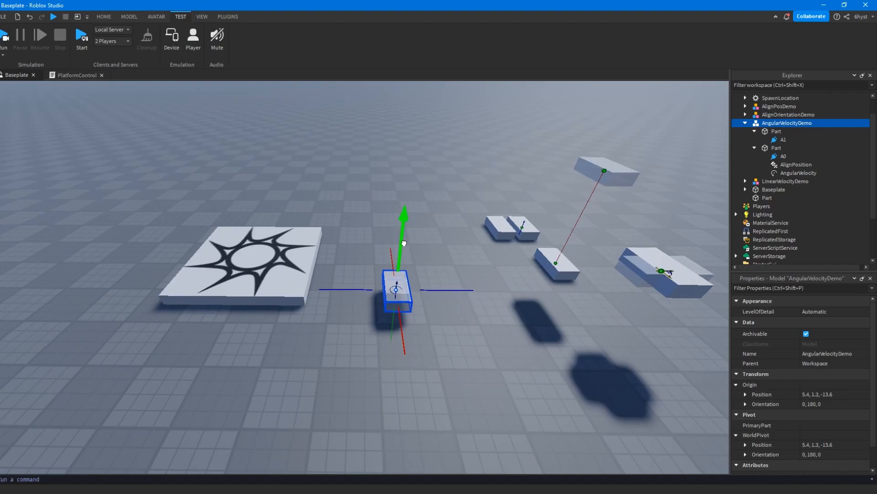
Raise the AngularVelocityDemo model vertically to a height of about 1.3 and deselect it
{"action": "left_click_drag", "start_coordinate": [404, 243], "coordinate": [405, 241]}
{"action": "right_click_drag", "start_coordinate": [404, 241], "coordinate": [427, 245]}
{"action": "left_click", "coordinate": [404, 333]}
{"action": "right_click_drag", "start_coordinate": [404, 332], "coordinate": [392, 325]}
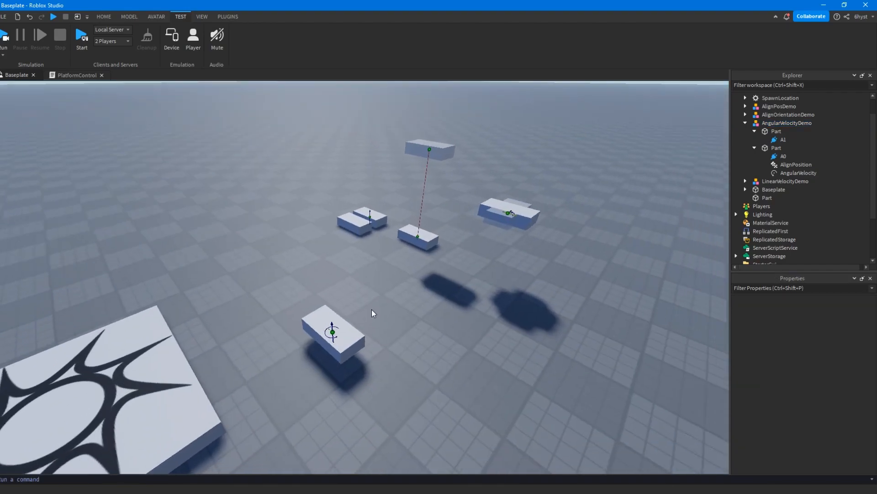
Test the model in a simulation run and a playtest, moving the character onto the spinning block, and stop the test
{"action": "key", "text": "F8"}
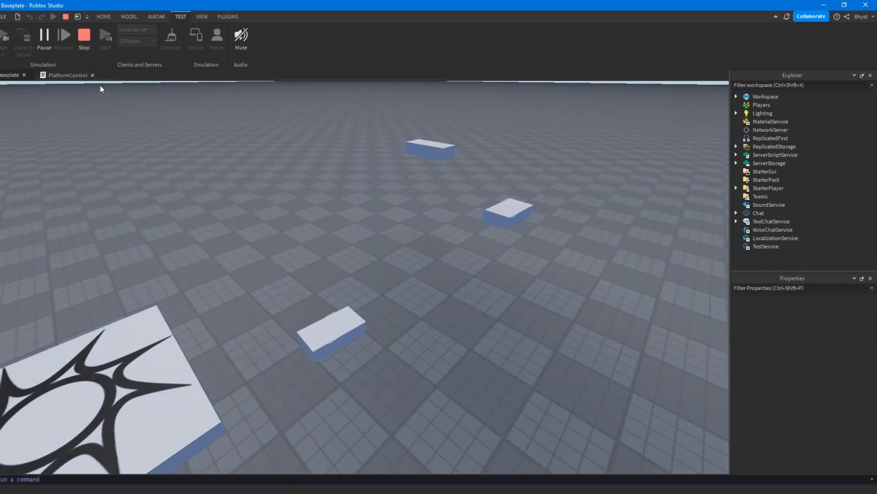
{"action": "left_click", "coordinate": [85, 35]}
{"action": "left_click", "coordinate": [54, 17]}
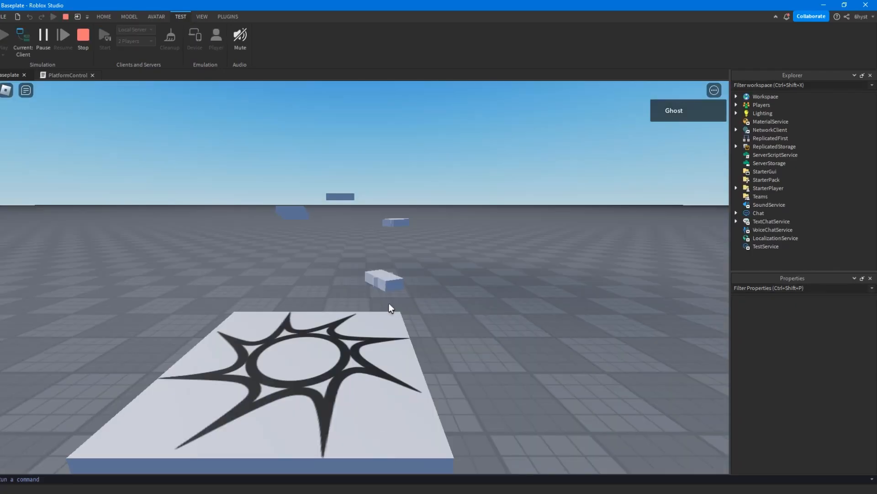
{"action": "key", "text": "w"}
{"action": "right_click_drag", "start_coordinate": [389, 302], "coordinate": [389, 302]}
{"action": "key", "text": "space"}
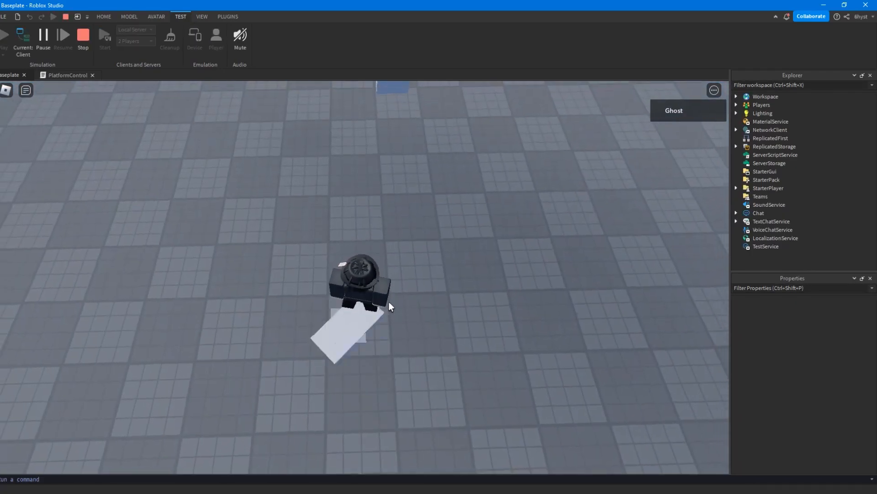
{"action": "key", "text": "s"}
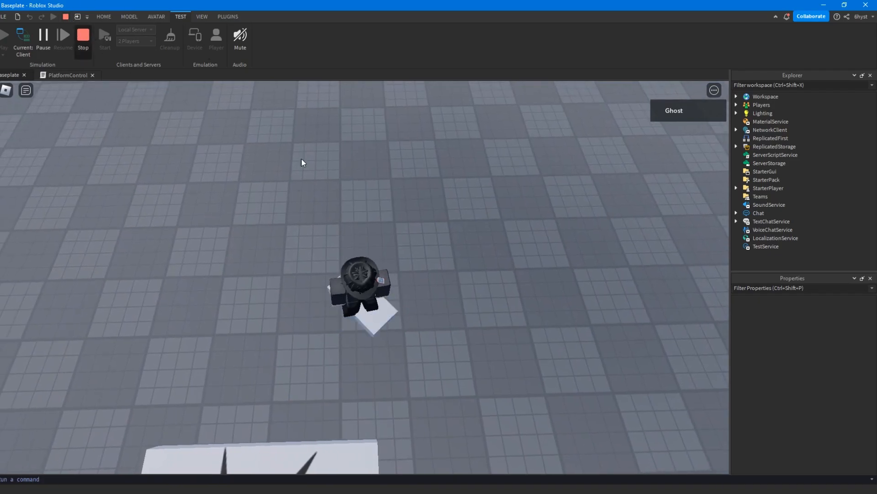
{"action": "key", "text": "shift+F5"}
Focus on the AngularVelocityDemo model, review its properties, and select its second Part
{"action": "left_click", "coordinate": [359, 303]}
{"action": "key", "text": "f"}
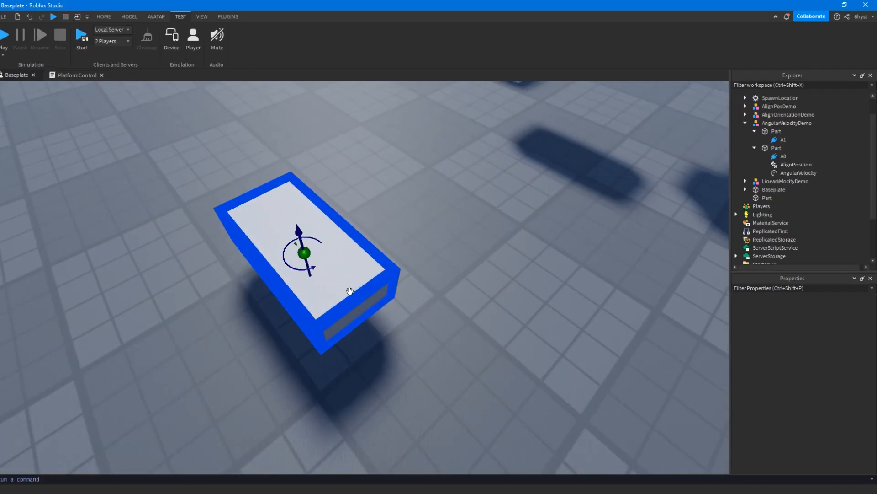
{"action": "scroll", "coordinate": [349, 290], "scroll_direction": "down", "scroll_amount": 5}
{"action": "scroll", "coordinate": [775, 377], "scroll_direction": "down", "scroll_amount": 1}
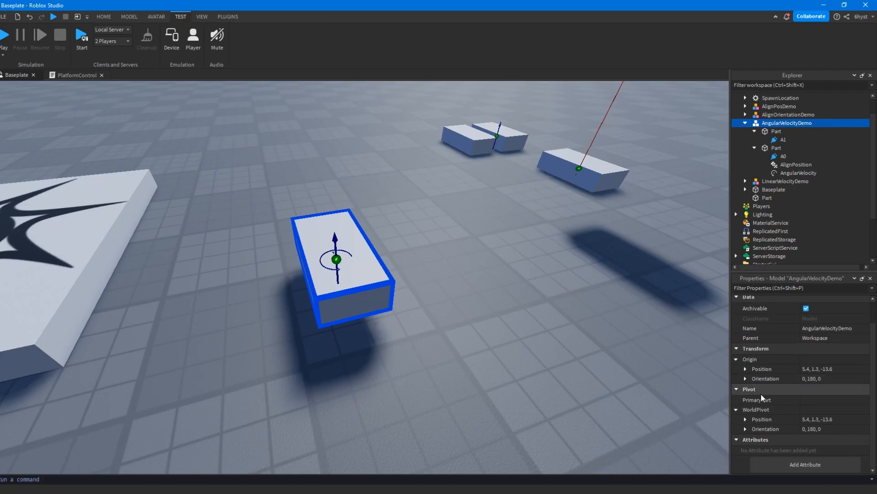
{"action": "scroll", "coordinate": [759, 393], "scroll_direction": "up", "scroll_amount": 1}
{"action": "left_click", "coordinate": [754, 147]}
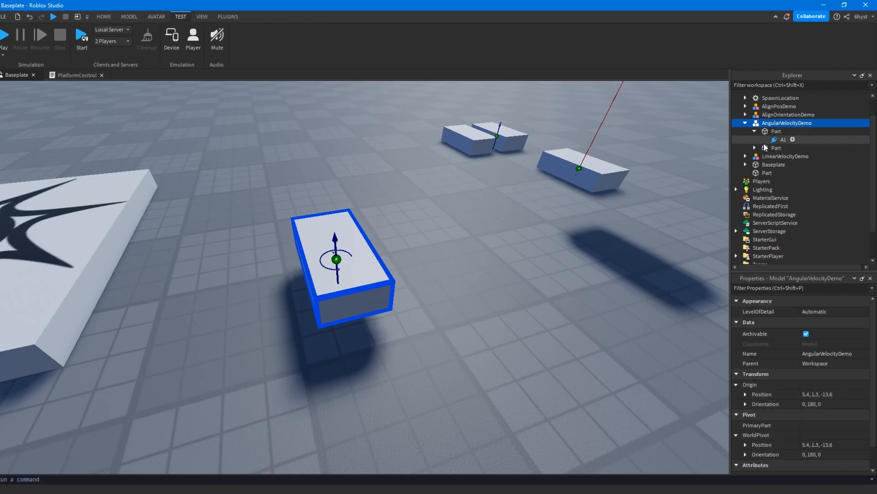
{"action": "left_click", "coordinate": [771, 148]}
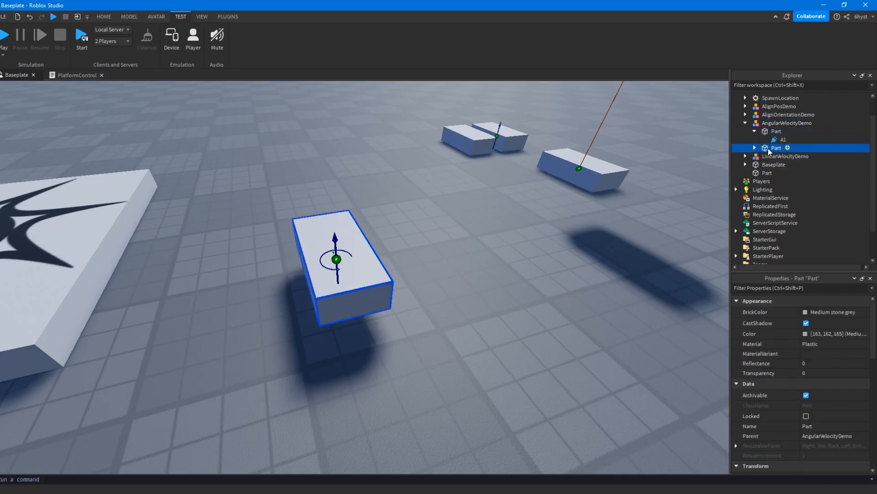
Undo the last upward move of the AngularVelocityDemo model
{"action": "left_click", "coordinate": [321, 292]}
{"action": "right_click_drag", "start_coordinate": [330, 280], "coordinate": [316, 280]}
{"action": "right_click_drag", "start_coordinate": [544, 266], "coordinate": [517, 266]}
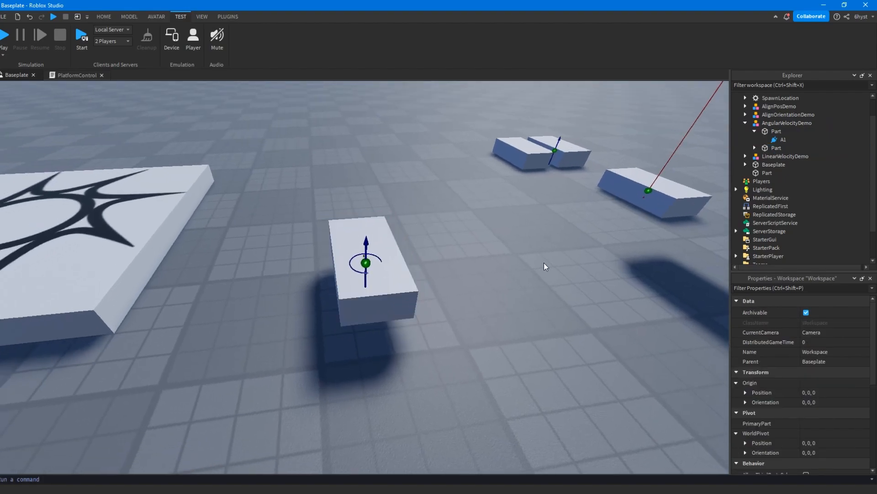
{"action": "key", "text": "ctrl+z"}
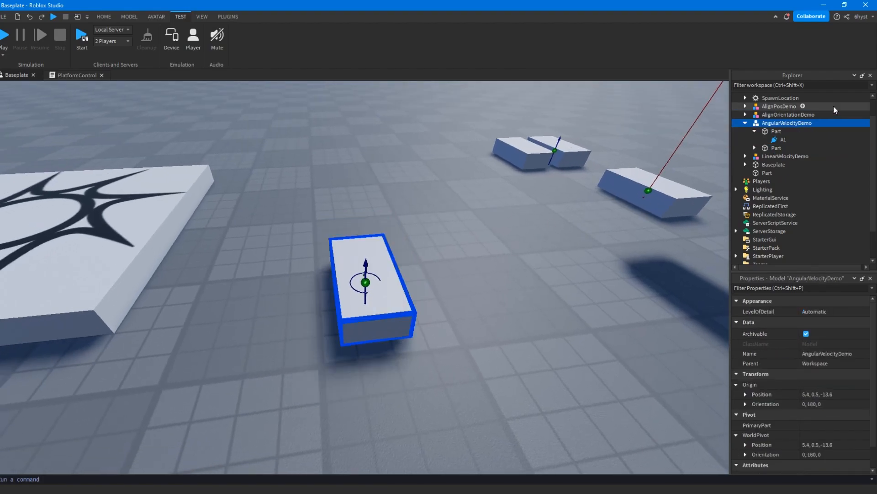
Resize the second Part of AngularVelocityDemo into a square platform with X and Z sizes of 6
{"action": "left_click", "coordinate": [754, 131]}
{"action": "left_click", "coordinate": [775, 139]}
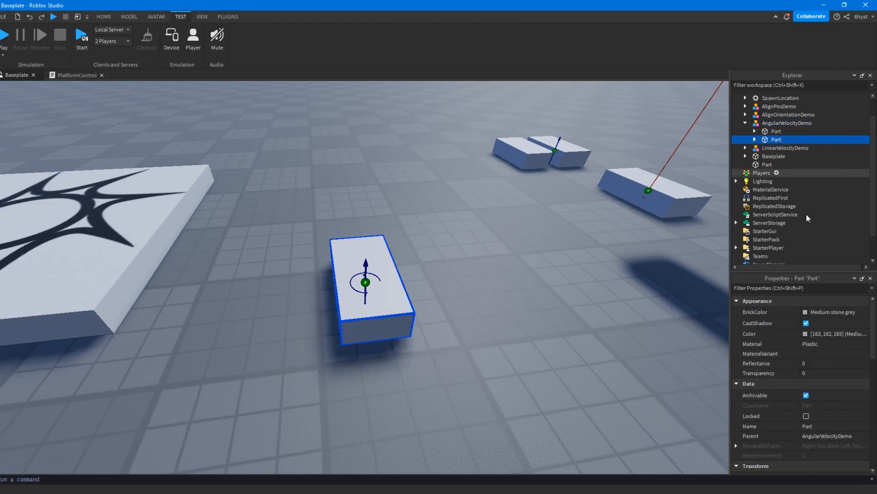
{"action": "scroll", "coordinate": [766, 440], "scroll_direction": "down", "scroll_amount": 5}
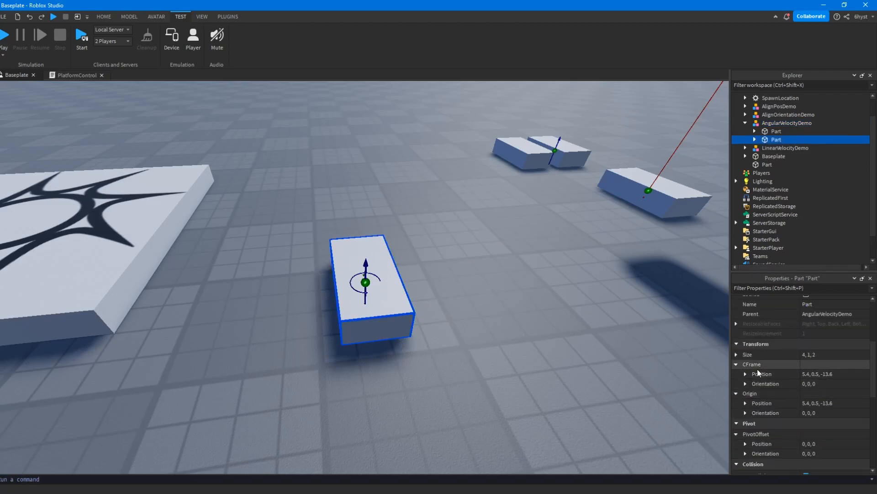
{"action": "left_click", "coordinate": [742, 355]}
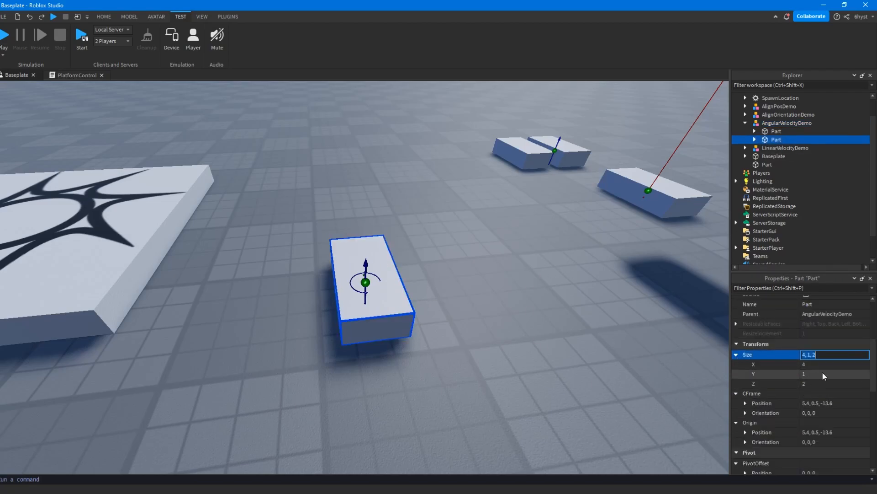
{"action": "left_click", "coordinate": [827, 364]}
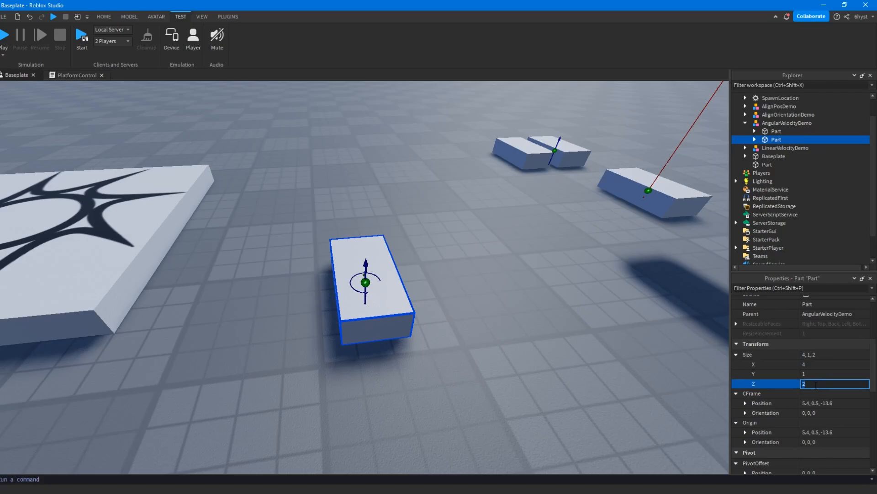
{"action": "type", "text": "6"}
{"action": "key", "text": "Return"}
{"action": "left_click", "coordinate": [818, 364]}
{"action": "type", "text": "6"}
{"action": "key", "text": "Return"}
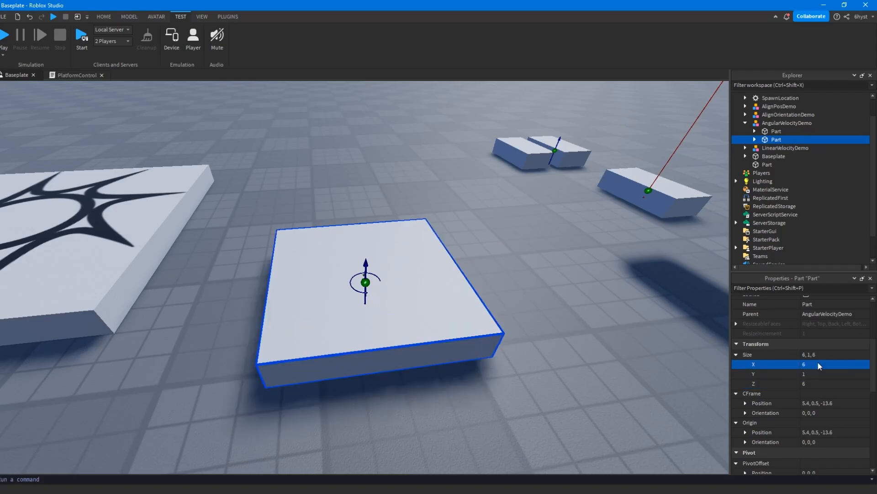
Set MaxTorque to 100 on the AngularVelocity constraint inside the resized Part
{"action": "left_click", "coordinate": [755, 140]}
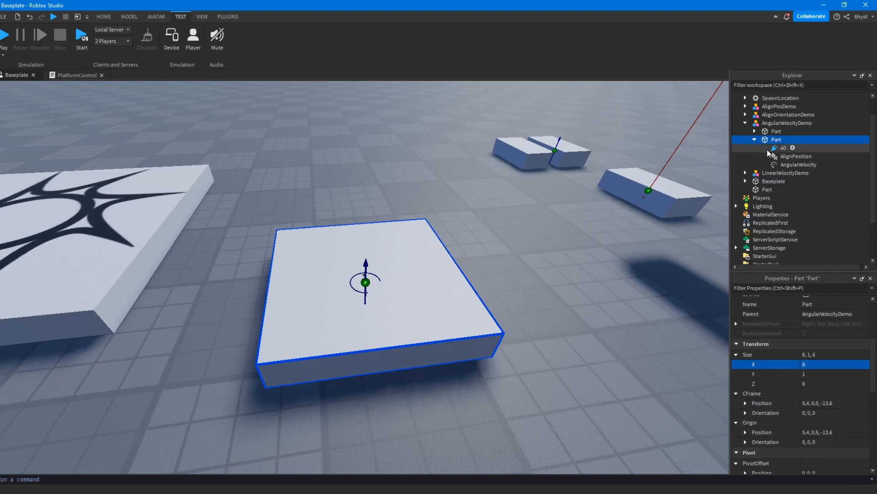
{"action": "left_click", "coordinate": [786, 165]}
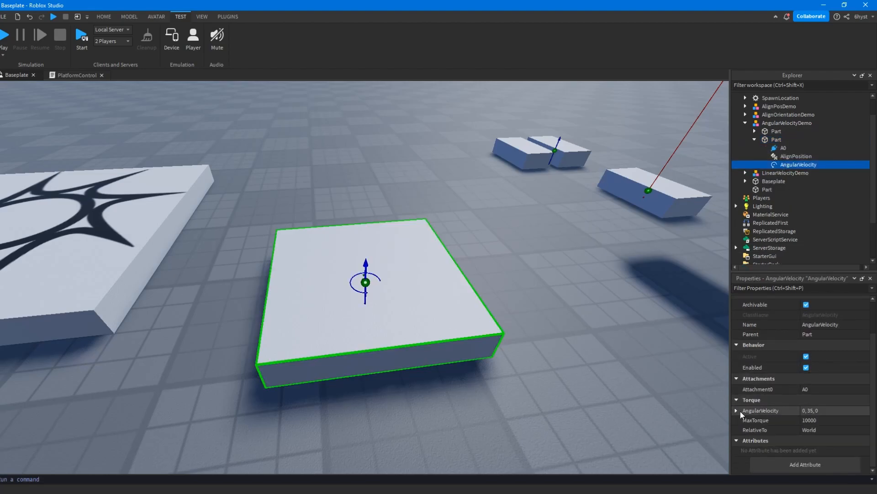
{"action": "left_click", "coordinate": [738, 410]}
{"action": "left_click", "coordinate": [738, 410]}
{"action": "left_click", "coordinate": [841, 422]}
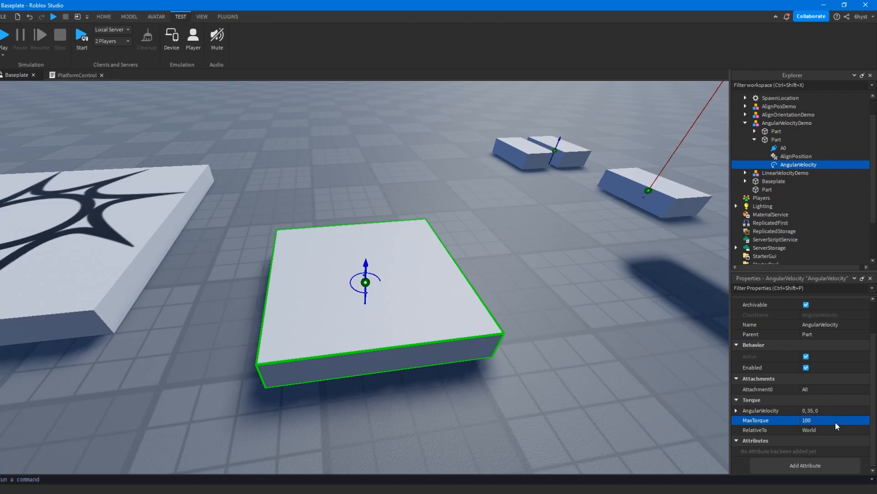
Start a playtest, ride the rotating platform with the character, and step off it
{"action": "key", "text": "F5"}
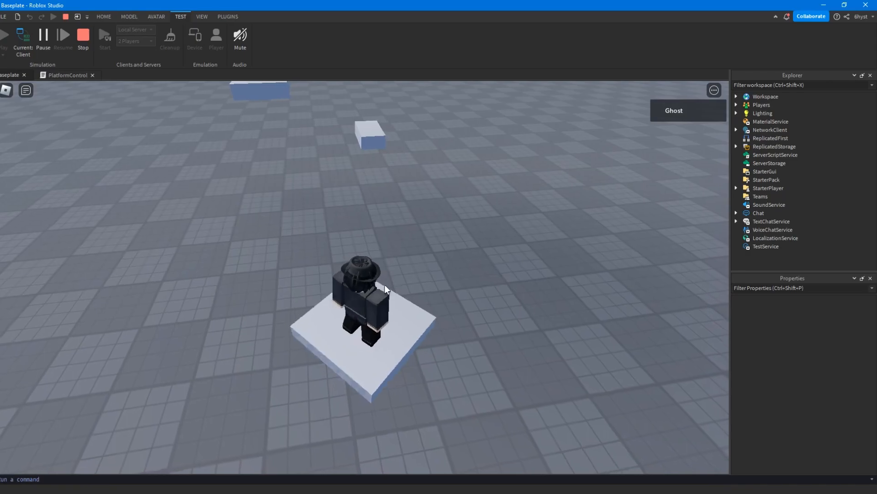
{"action": "right_click_drag", "start_coordinate": [369, 284], "coordinate": [369, 285]}
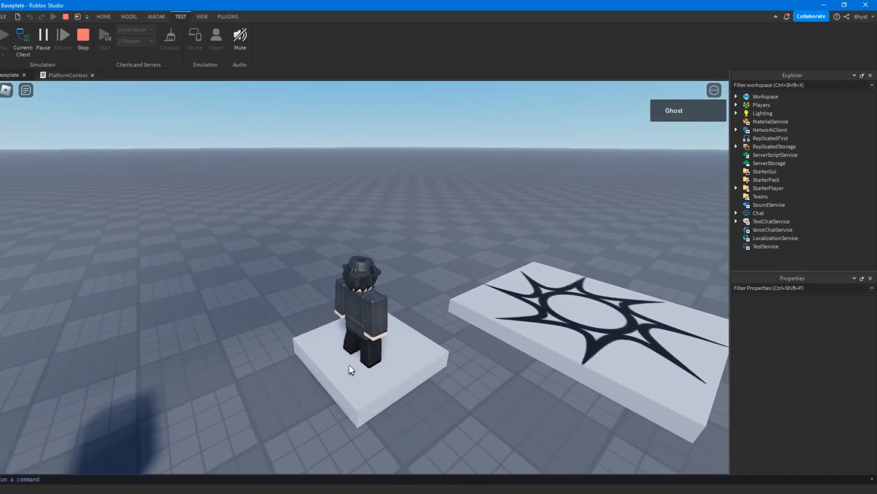
{"action": "right_click_drag", "start_coordinate": [413, 340], "coordinate": [413, 340]}
{"action": "key", "text": "s"}
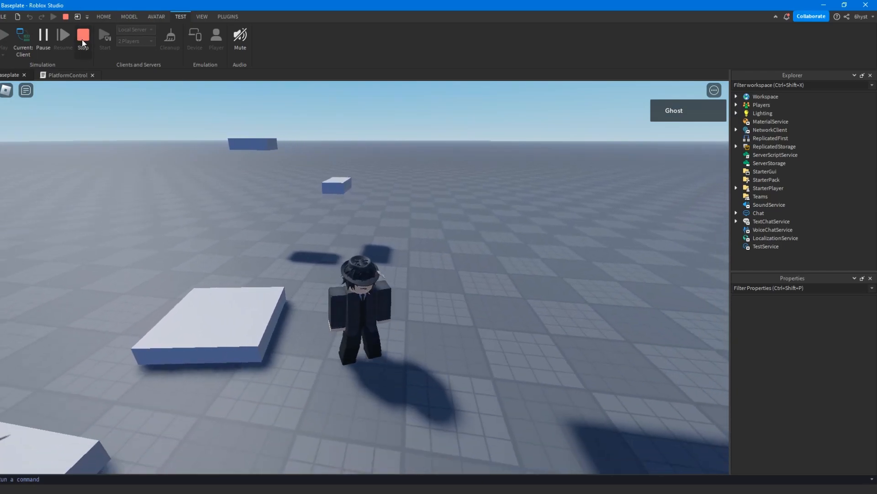
Jump the character back onto the platform, walk around on it while watching its rotation, and end the playtest
{"action": "key", "text": "a"}
{"action": "key", "text": "space"}
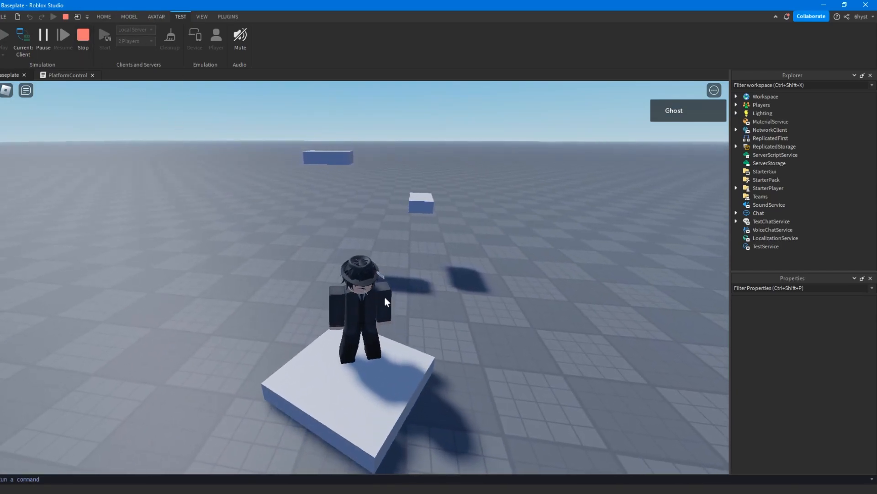
{"action": "key", "text": "d"}
{"action": "key", "text": "w"}
{"action": "key", "text": "w"}
{"action": "key", "text": "a"}
{"action": "mouse_move", "coordinate": [364, 344]}
{"action": "right_mouse_down"}
{"action": "mouse_move", "coordinate": [390, 350]}
{"action": "mouse_move", "coordinate": [359, 336]}
{"action": "right_mouse_up"}
{"action": "key", "text": "d"}
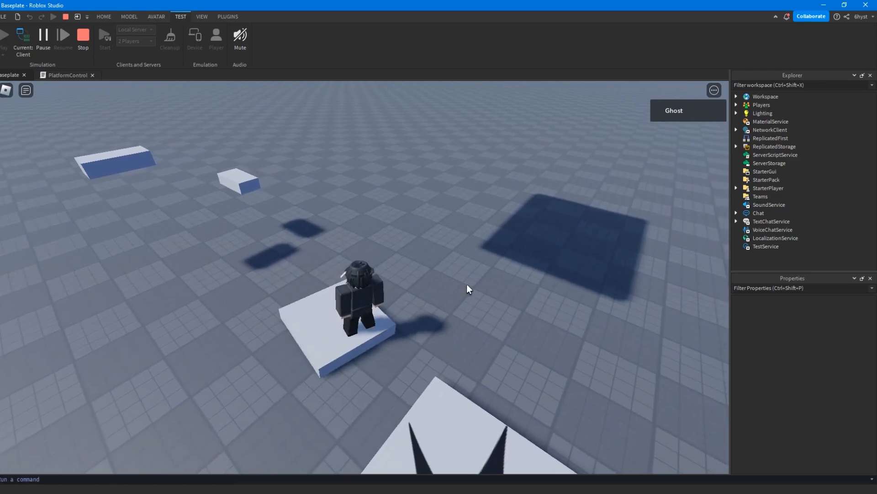
{"action": "mouse_move", "coordinate": [297, 305]}
{"action": "right_mouse_down"}
{"action": "mouse_move", "coordinate": [358, 288]}
{"action": "mouse_move", "coordinate": [321, 391]}
{"action": "mouse_move", "coordinate": [358, 346]}
{"action": "mouse_move", "coordinate": [301, 304]}
{"action": "right_mouse_up"}
{"action": "key", "text": "a"}
{"action": "key", "text": "s"}
{"action": "right_click_drag", "start_coordinate": [426, 244], "coordinate": [395, 241]}
{"action": "key", "text": "d"}
{"action": "key", "text": "s"}
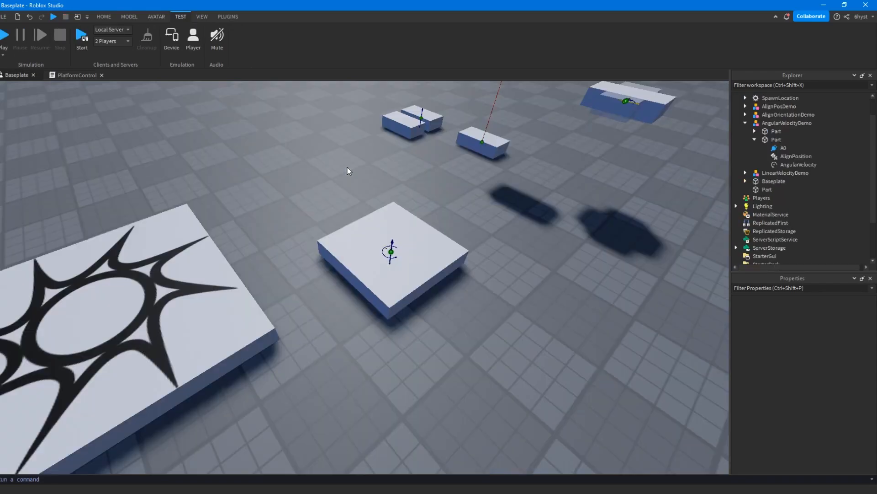
Examine the resized platform and the neighbouring constraint demos from several angles and a wider distance
{"action": "right_click_drag", "start_coordinate": [447, 257], "coordinate": [447, 257]}
{"action": "key", "text": "w"}
{"action": "right_click_drag", "start_coordinate": [410, 280], "coordinate": [451, 280]}
{"action": "key", "text": "s"}
{"action": "key", "text": "d"}
{"action": "key", "text": "q"}
{"action": "key", "text": "w"}
{"action": "key", "text": "s"}
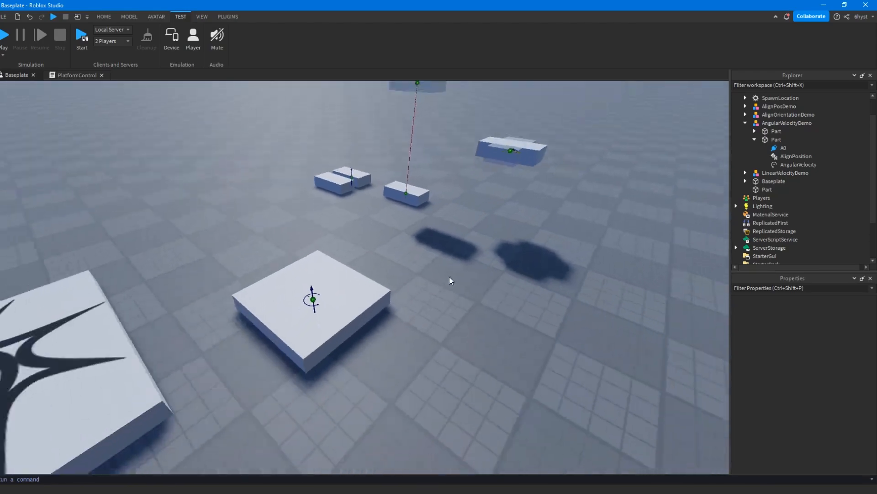
{"action": "key", "text": "a"}
{"action": "key", "text": "s"}
{"action": "key", "text": "a"}
{"action": "key", "text": "d"}
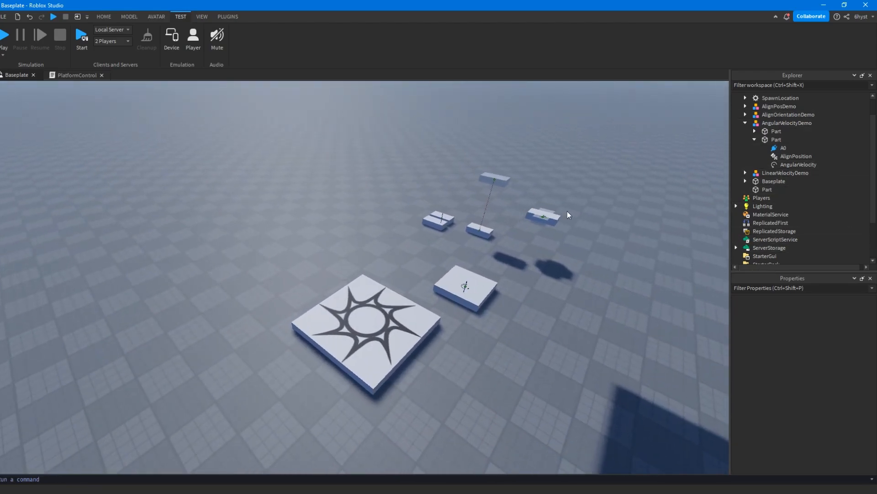
Look over the constraint demos and the open area around the spawn location from several angles
{"action": "key", "text": "w"}
{"action": "right_click_drag", "start_coordinate": [394, 168], "coordinate": [393, 168]}
{"action": "key", "text": "w"}
{"action": "key", "text": "a"}
{"action": "left_click_drag", "start_coordinate": [347, 258], "coordinate": [330, 146]}
{"action": "left_click", "coordinate": [402, 203]}
{"action": "key", "text": "w"}
{"action": "right_click_drag", "start_coordinate": [425, 202], "coordinate": [442, 219]}
{"action": "key", "text": "s"}
Move PlatformModel from ServerStorage into the Workspace and focus the camera on it
{"action": "scroll", "coordinate": [773, 192], "scroll_direction": "down", "scroll_amount": 2}
{"action": "left_click_drag", "start_coordinate": [758, 205], "coordinate": [796, 95]}
{"action": "key", "text": "f"}
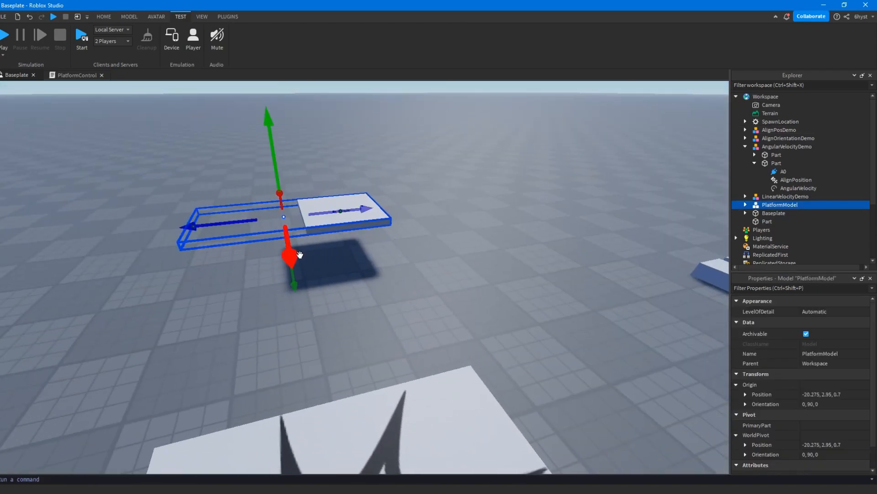
Shift PlatformModel along the X axis to about -11.625, beside the spawn location, and deselect it
{"action": "left_click_drag", "start_coordinate": [300, 255], "coordinate": [415, 328]}
{"action": "left_click", "coordinate": [417, 328]}
{"action": "scroll", "coordinate": [417, 274], "scroll_direction": "up", "scroll_amount": 3}
{"action": "right_click_drag", "start_coordinate": [417, 272], "coordinate": [413, 269]}
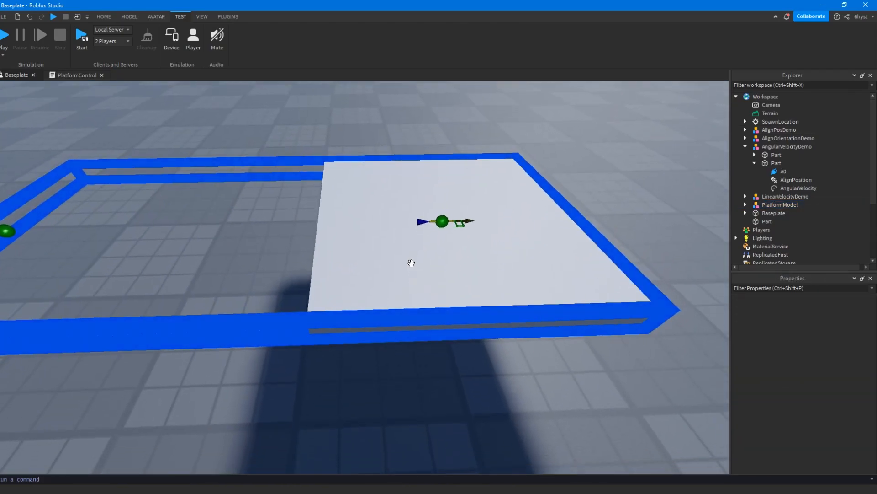
{"action": "scroll", "coordinate": [416, 224], "scroll_direction": "down", "scroll_amount": 6}
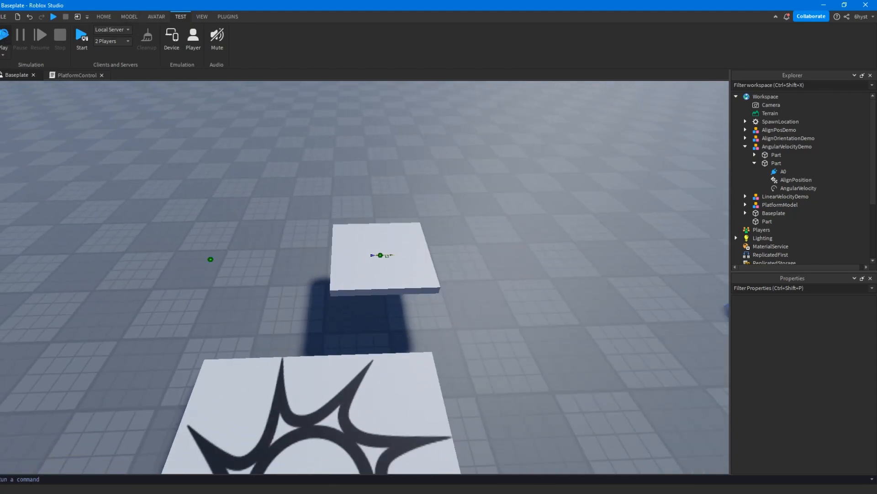
Start a playtest and jump the character from the spawn location onto the moving platform
{"action": "left_click", "coordinate": [4, 37]}
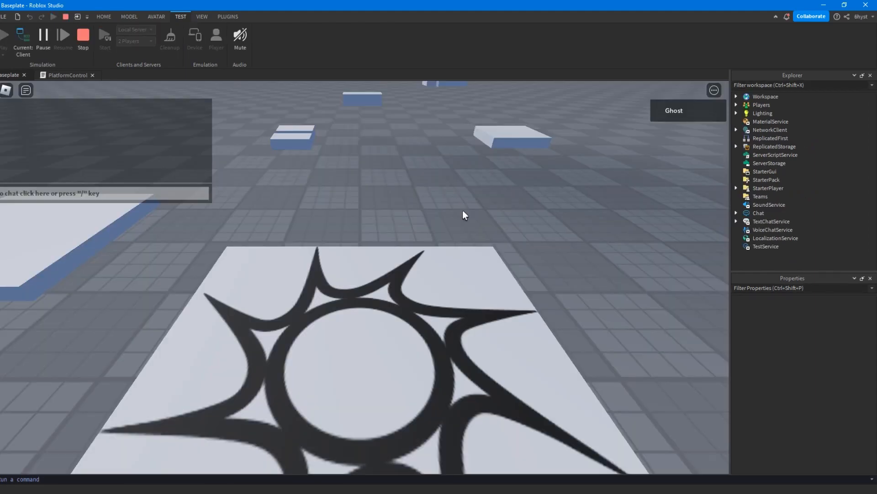
{"action": "key", "text": "w"}
{"action": "key", "text": "space"}
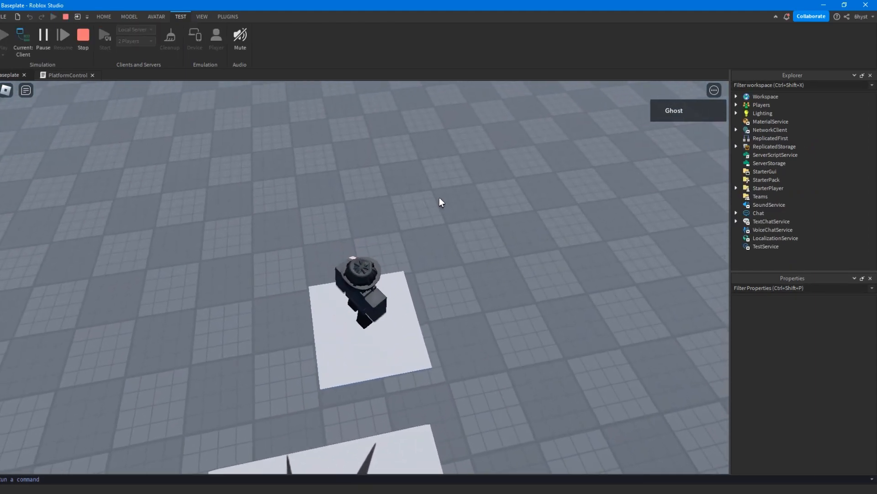
{"action": "right_click_drag", "start_coordinate": [468, 229], "coordinate": [457, 218]}
{"action": "key", "text": "w"}
{"action": "key", "text": "d"}
{"action": "key", "text": "w"}
{"action": "key", "text": "w"}
Walk and jump around the platform while watching how it carries the character, and stop the playtest
{"action": "right_click_drag", "start_coordinate": [453, 254], "coordinate": [451, 254]}
{"action": "key", "text": "a"}
{"action": "key", "text": "w"}
{"action": "key", "text": "w"}
{"action": "key", "text": "space"}
{"action": "key", "text": "s"}
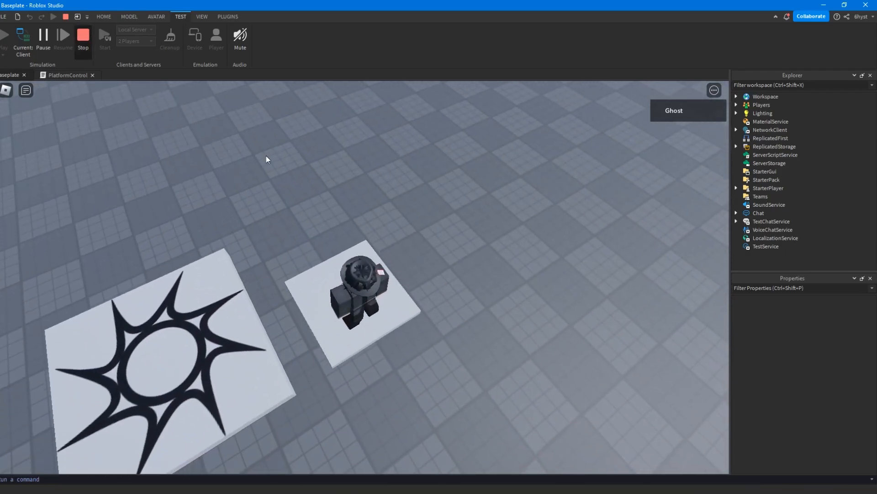
{"action": "key", "text": "shift+F5"}
Duplicate PlatformModel and place the copy behind the original at about X -20.525, with orientation 0, -90, 0
{"action": "left_click", "coordinate": [352, 262]}
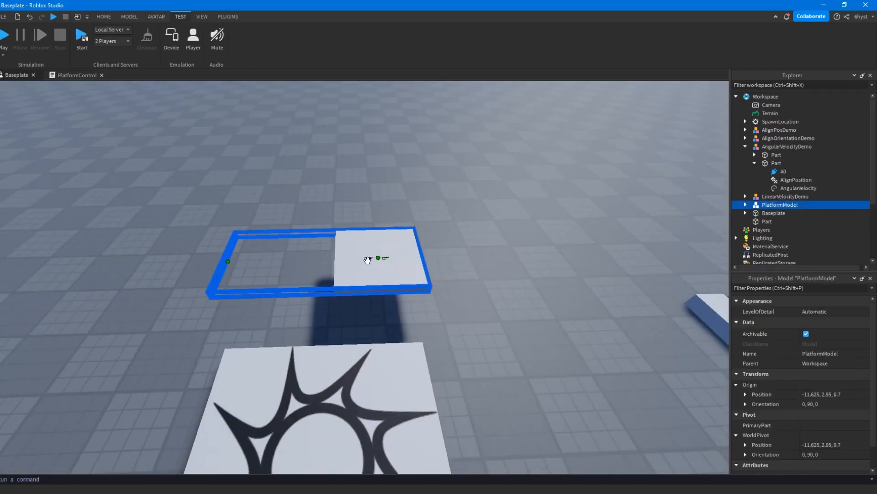
{"action": "left_click_drag", "start_coordinate": [325, 286], "coordinate": [416, 186]}
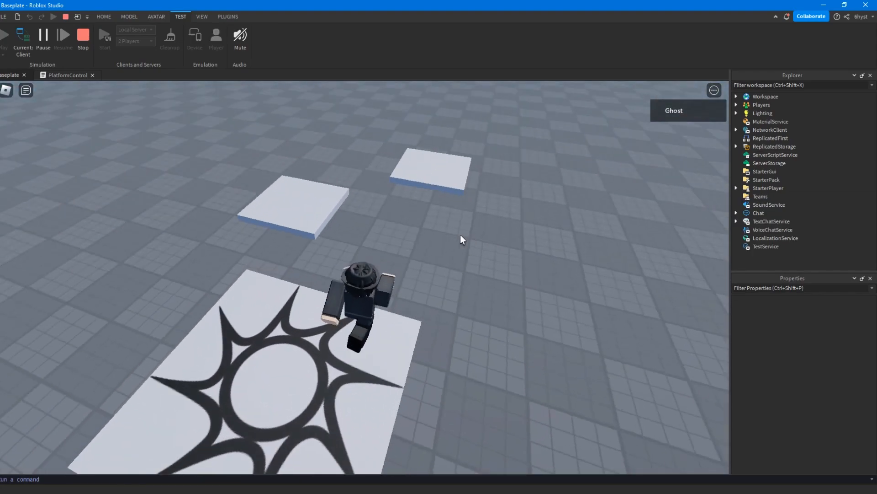
Jump the character across both moving platforms in a playtest, and end the playtest
{"action": "key", "text": "w"}
{"action": "key", "text": "space"}
{"action": "right_click_drag", "start_coordinate": [460, 234], "coordinate": [458, 229]}
{"action": "key", "text": "w"}
{"action": "key", "text": "space"}
{"action": "key", "text": "s"}
{"action": "key", "text": "space"}
{"action": "right_click_drag", "start_coordinate": [358, 212], "coordinate": [359, 212]}
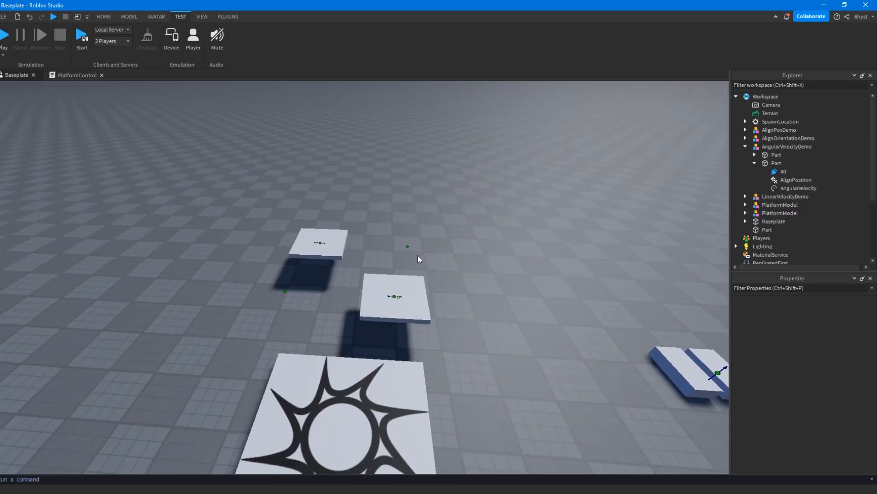
Examine the two platforms and their attachments from several angles, and collapse AngularVelocityDemo in the Explorer
{"action": "scroll", "coordinate": [379, 284], "scroll_direction": "up", "scroll_amount": 4}
{"action": "key", "text": "a"}
{"action": "right_click_drag", "start_coordinate": [395, 301], "coordinate": [424, 275]}
{"action": "key", "text": "a"}
{"action": "key", "text": "w"}
{"action": "key", "text": "d"}
{"action": "key", "text": "s"}
{"action": "key", "text": "w"}
{"action": "key", "text": "w"}
{"action": "key", "text": "d"}
{"action": "key", "text": "s"}
{"action": "key", "text": "a"}
{"action": "key", "text": "s"}
{"action": "key", "text": "a"}
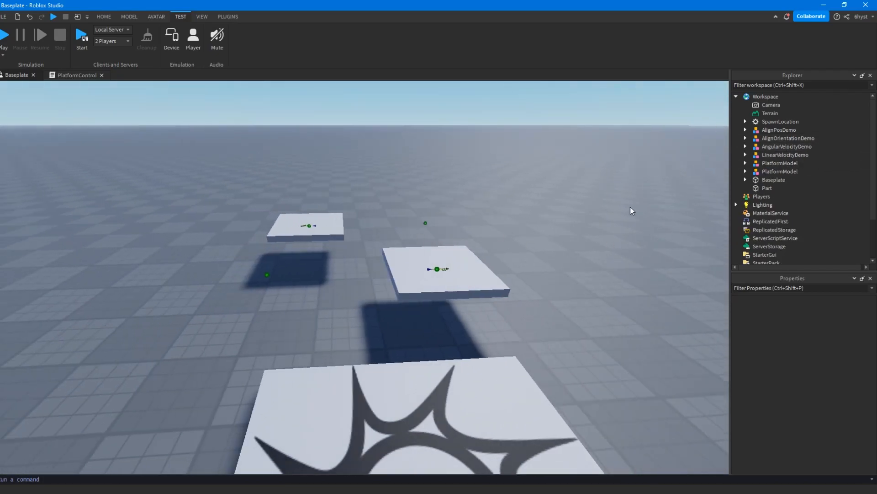
Examine the nearer platform up close, comparing its starting place with its end-position attachment
{"action": "key", "text": "w"}
{"action": "key", "text": "a"}
{"action": "right_click_drag", "start_coordinate": [335, 149], "coordinate": [335, 148]}
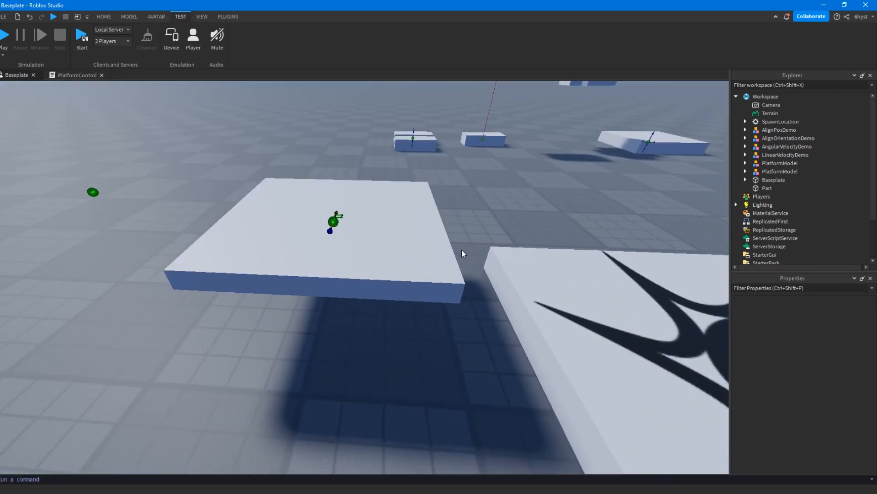
{"action": "right_click_drag", "start_coordinate": [469, 253], "coordinate": [470, 253]}
{"action": "key", "text": "d"}
{"action": "key", "text": "s"}
{"action": "key", "text": "a"}
{"action": "key", "text": "a"}
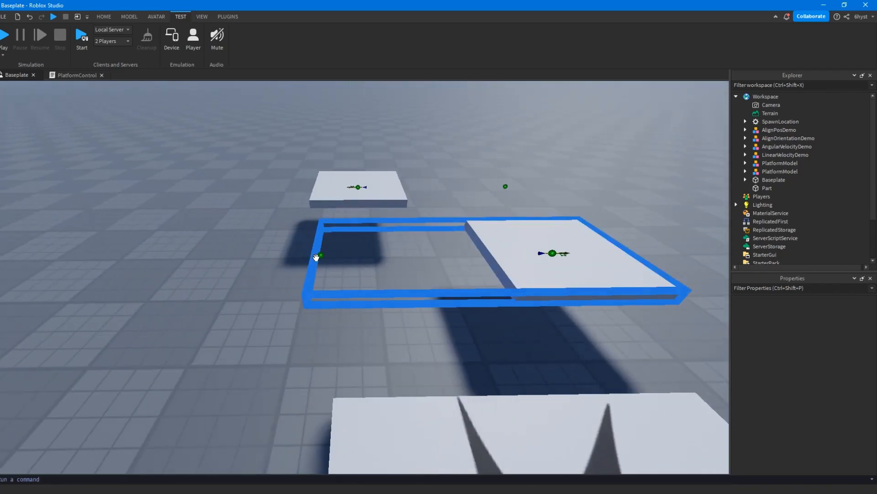
{"action": "key", "text": "d"}
{"action": "key", "text": "d"}
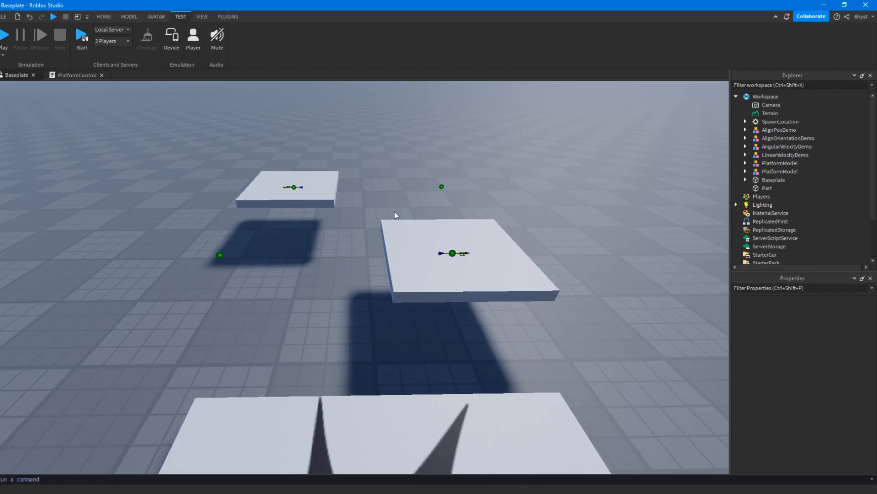
{"action": "right_click_drag", "start_coordinate": [412, 168], "coordinate": [412, 168]}
{"action": "key", "text": "a"}
{"action": "key", "text": "s"}
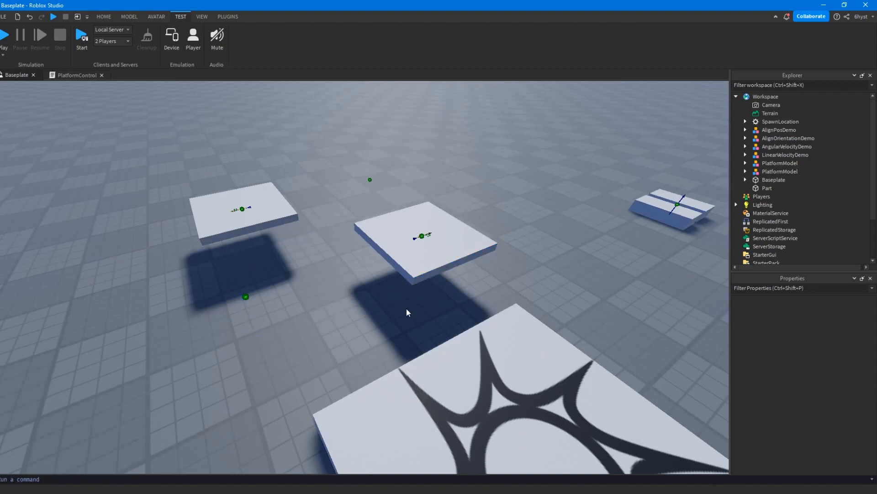
{"action": "key", "text": "d"}
{"action": "right_click_drag", "start_coordinate": [439, 270], "coordinate": [441, 271]}
{"action": "key", "text": "w"}
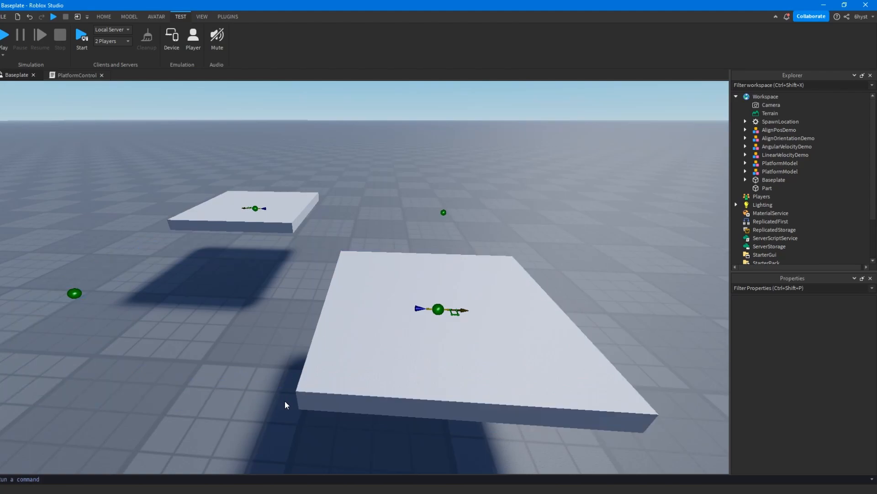
{"action": "key", "text": "s"}
{"action": "key", "text": "a"}
{"action": "key", "text": "d"}
{"action": "key", "text": "w"}
{"action": "key", "text": "w"}
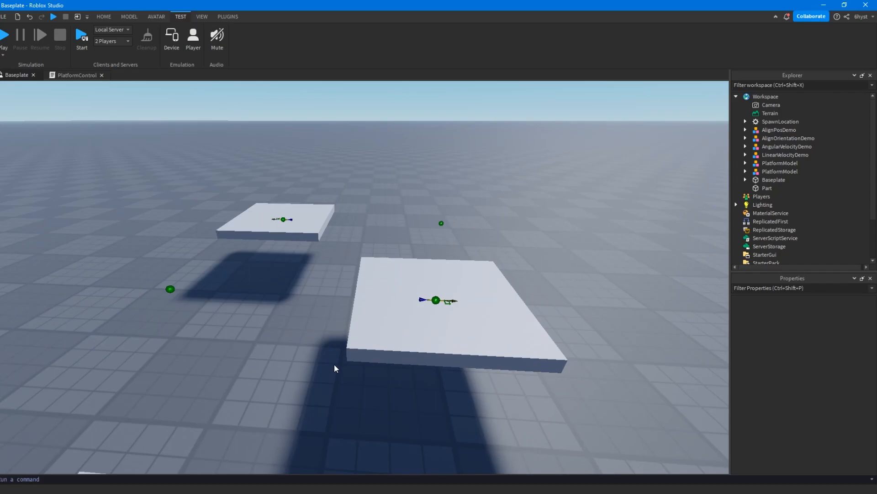
{"action": "key", "text": "a"}
{"action": "right_click_drag", "start_coordinate": [350, 374], "coordinate": [357, 355]}
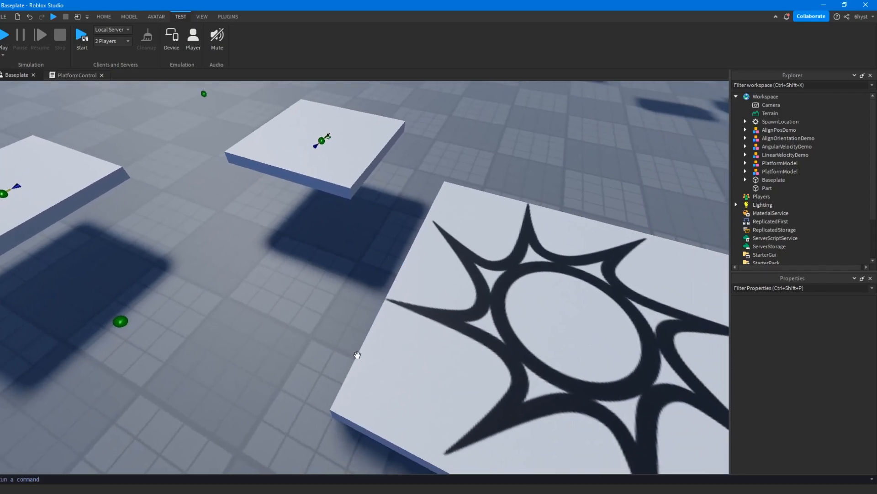
{"action": "key", "text": "s"}
{"action": "key", "text": "d"}
{"action": "right_click_drag", "start_coordinate": [405, 342], "coordinate": [405, 342]}
{"action": "key", "text": "w"}
{"action": "right_click_drag", "start_coordinate": [338, 322], "coordinate": [338, 323]}
{"action": "key", "text": "w"}
{"action": "key", "text": "q"}
{"action": "key", "text": "e"}
{"action": "key", "text": "a"}
{"action": "key", "text": "s"}
{"action": "key", "text": "w"}
{"action": "right_click_drag", "start_coordinate": [331, 274], "coordinate": [331, 274]}
{"action": "key", "text": "s"}
{"action": "right_click_drag", "start_coordinate": [334, 310], "coordinate": [333, 310]}
{"action": "key", "text": "d"}
Examine the LinearVelocity and AlignPosition demos again, up close and from above
{"action": "right_click_drag", "start_coordinate": [326, 237], "coordinate": [354, 245]}
{"action": "key", "text": "a"}
{"action": "key", "text": "w"}
{"action": "key", "text": "w"}
{"action": "scroll", "coordinate": [354, 245], "scroll_direction": "down", "scroll_amount": 6}
{"action": "key", "text": "w"}
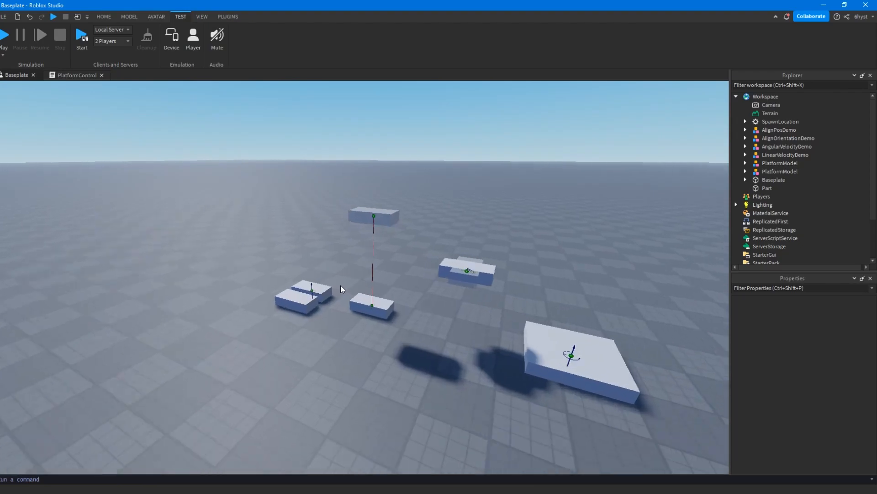
{"action": "right_click_drag", "start_coordinate": [343, 288], "coordinate": [337, 286]}
{"action": "scroll", "coordinate": [343, 309], "scroll_direction": "up", "scroll_amount": 3}
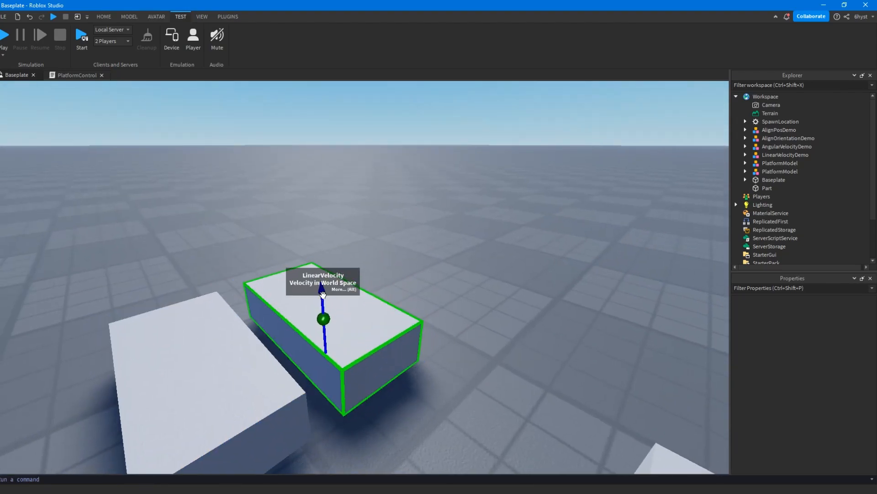
{"action": "key", "text": "s"}
{"action": "key", "text": "a"}
{"action": "right_click_drag", "start_coordinate": [322, 295], "coordinate": [322, 295]}
{"action": "key", "text": "s"}
{"action": "key", "text": "d"}
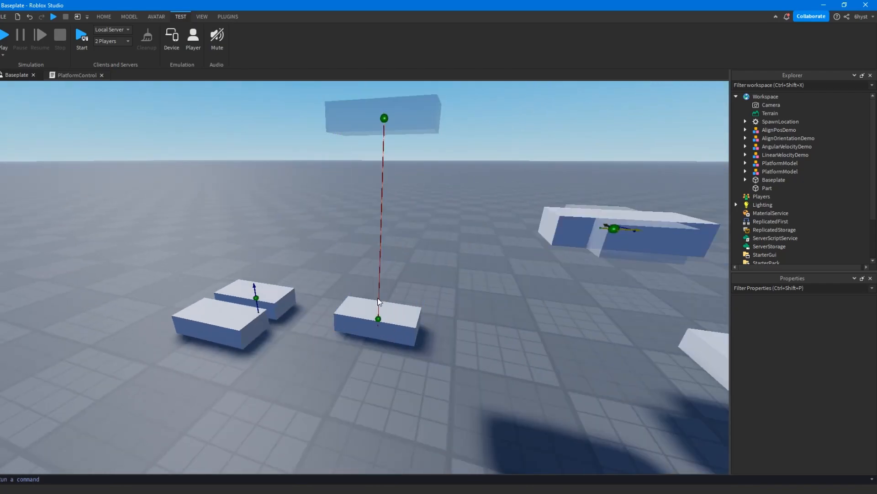
{"action": "scroll", "coordinate": [361, 286], "scroll_direction": "down", "scroll_amount": 3}
{"action": "right_click_drag", "start_coordinate": [361, 286], "coordinate": [321, 188]}
{"action": "right_click_drag", "start_coordinate": [386, 209], "coordinate": [346, 214]}
{"action": "key", "text": "d"}
{"action": "right_click_drag", "start_coordinate": [423, 215], "coordinate": [392, 238]}
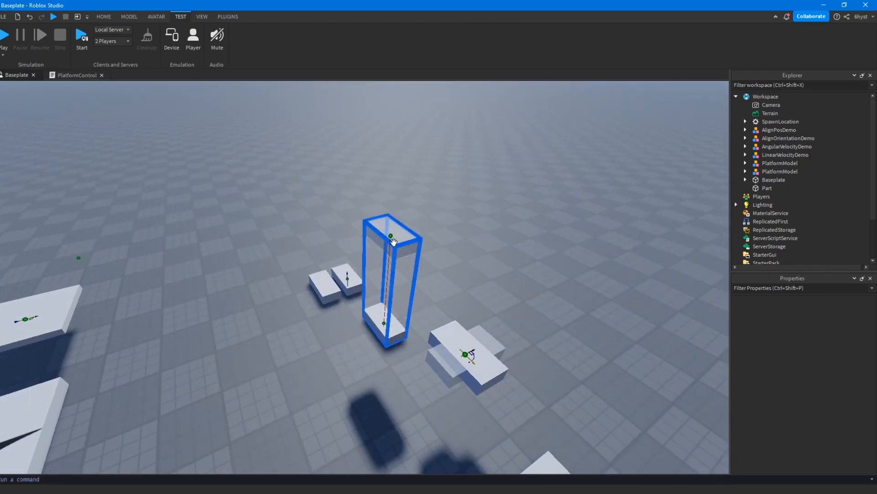
{"action": "scroll", "coordinate": [397, 229], "scroll_direction": "up", "scroll_amount": 2}
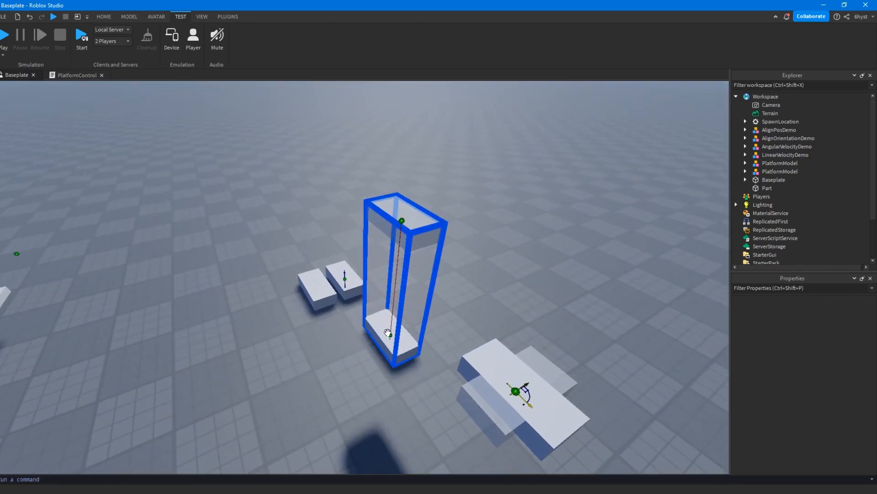
{"action": "scroll", "coordinate": [388, 332], "scroll_direction": "up", "scroll_amount": 3}
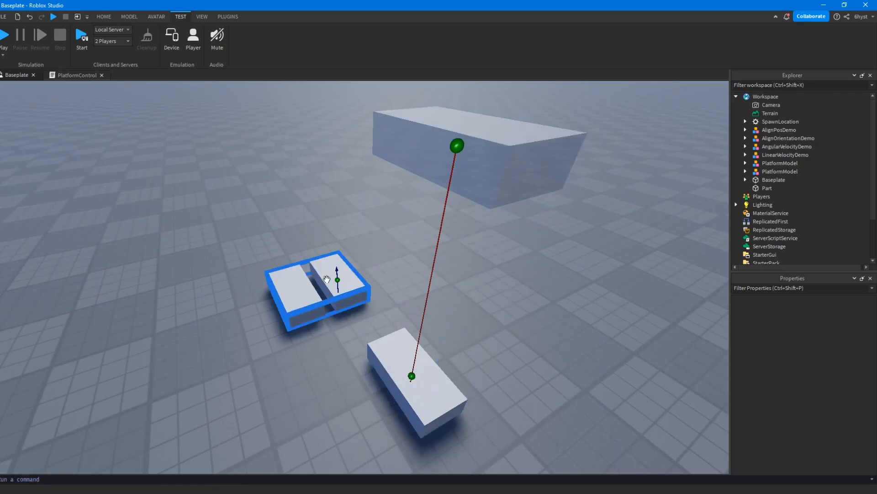
{"action": "right_click_drag", "start_coordinate": [335, 290], "coordinate": [336, 291]}
{"action": "scroll", "coordinate": [336, 291], "scroll_direction": "down", "scroll_amount": 4}
{"action": "key", "text": "a"}
{"action": "scroll", "coordinate": [443, 368], "scroll_direction": "up", "scroll_amount": 2}
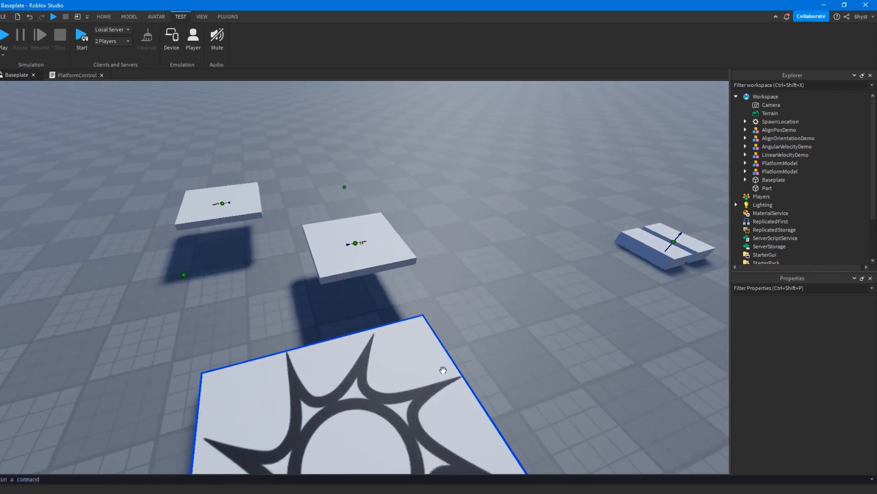
{"action": "right_click_drag", "start_coordinate": [442, 340], "coordinate": [443, 340]}
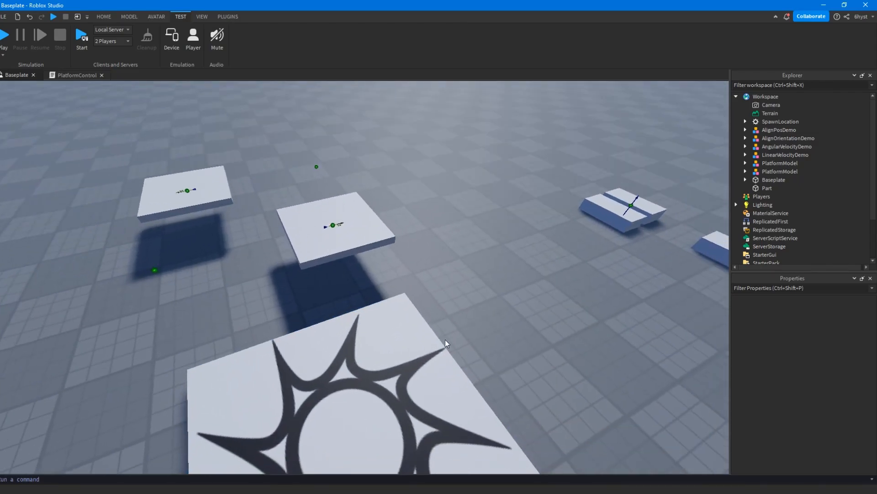
{"action": "right_click_drag", "start_coordinate": [489, 309], "coordinate": [489, 309]}
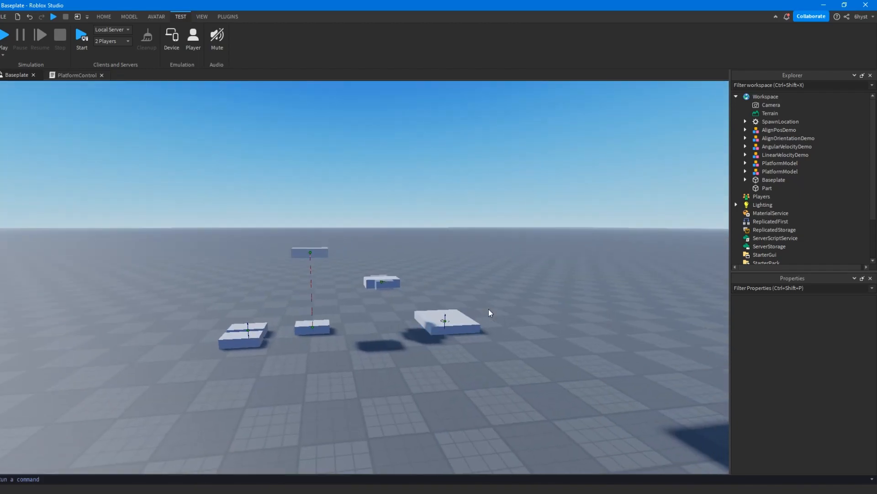
{"action": "key", "text": "d"}
{"action": "right_click_drag", "start_coordinate": [363, 339], "coordinate": [358, 319]}
{"action": "key", "text": "a"}
{"action": "key", "text": "w"}
{"action": "key", "text": "w"}
{"action": "key", "text": "s"}
{"action": "key", "text": "a"}
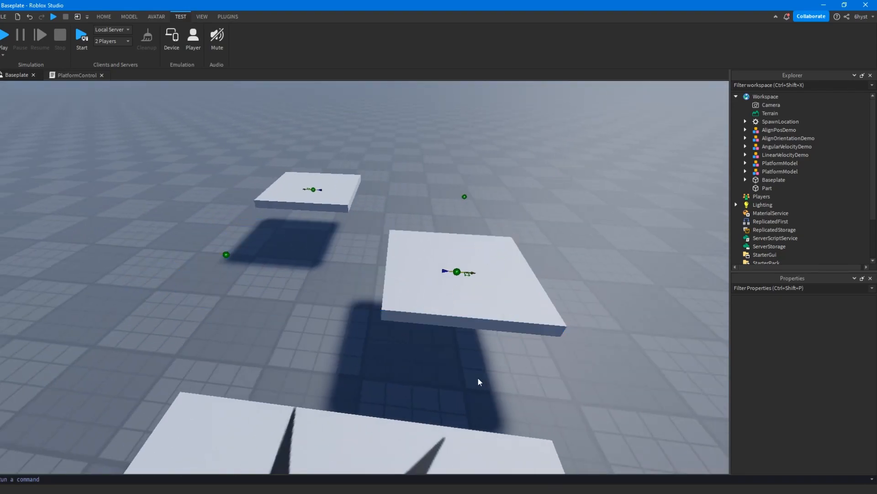
{"action": "right_click_drag", "start_coordinate": [396, 365], "coordinate": [396, 364]}
{"action": "key", "text": "w"}
{"action": "key", "text": "w"}
{"action": "scroll", "coordinate": [348, 275], "scroll_direction": "down", "scroll_amount": 5}
{"action": "right_click_drag", "start_coordinate": [396, 280], "coordinate": [396, 281]}
{"action": "scroll", "coordinate": [395, 281], "scroll_direction": "down", "scroll_amount": 4}
{"action": "scroll", "coordinate": [324, 292], "scroll_direction": "up", "scroll_amount": 2}
{"action": "right_click_drag", "start_coordinate": [324, 292], "coordinate": [325, 292]}
{"action": "scroll", "coordinate": [328, 291], "scroll_direction": "up", "scroll_amount": 3}
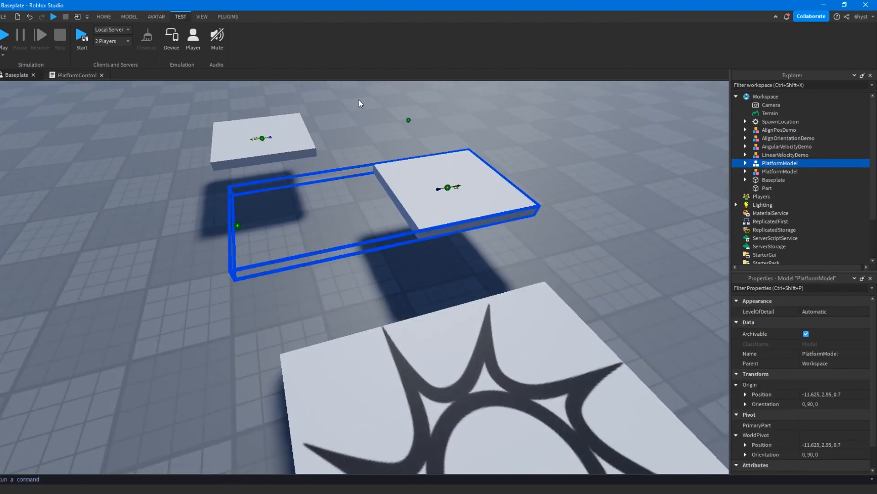
Expand the PlatformModel nearest the spawn location, including its EndPos, Platform and StartPos parts, to examine its structure
{"action": "right_click_drag", "start_coordinate": [358, 102], "coordinate": [358, 101]}
{"action": "key", "text": "w"}
{"action": "key", "text": "d"}
{"action": "left_click", "coordinate": [769, 171]}
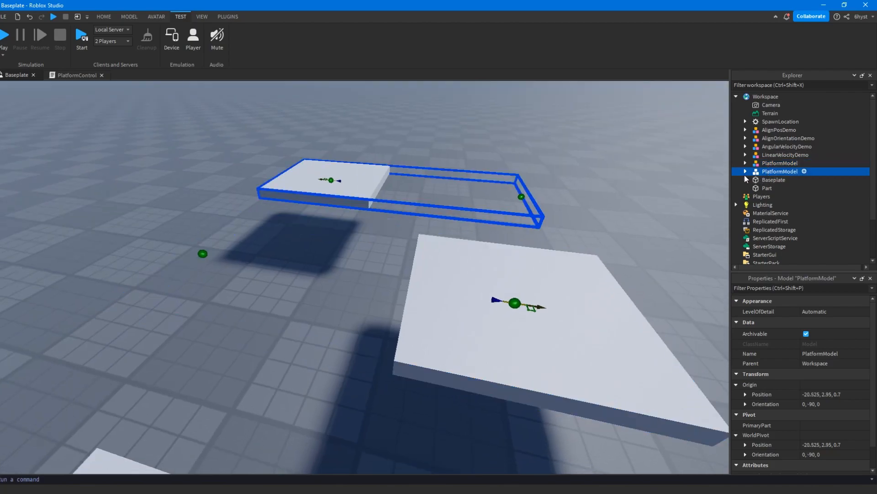
{"action": "left_click", "coordinate": [746, 163]}
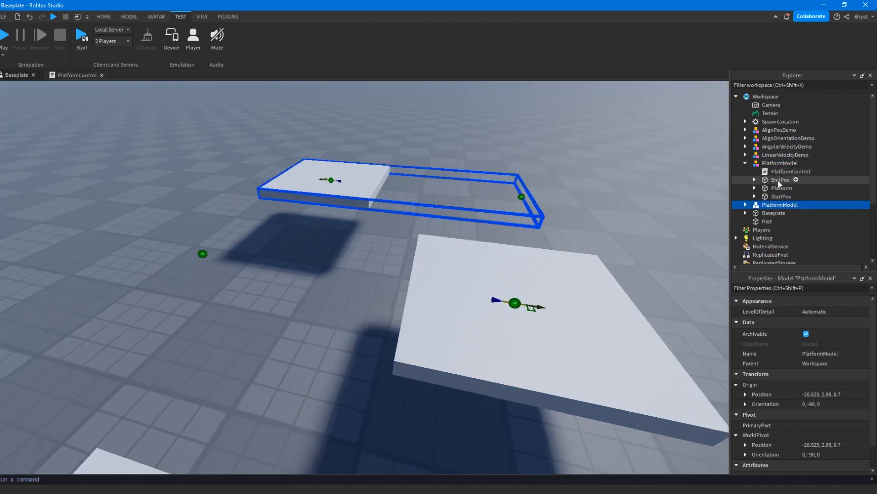
{"action": "right_click_drag", "start_coordinate": [476, 188], "coordinate": [476, 188]}
{"action": "key", "text": "a"}
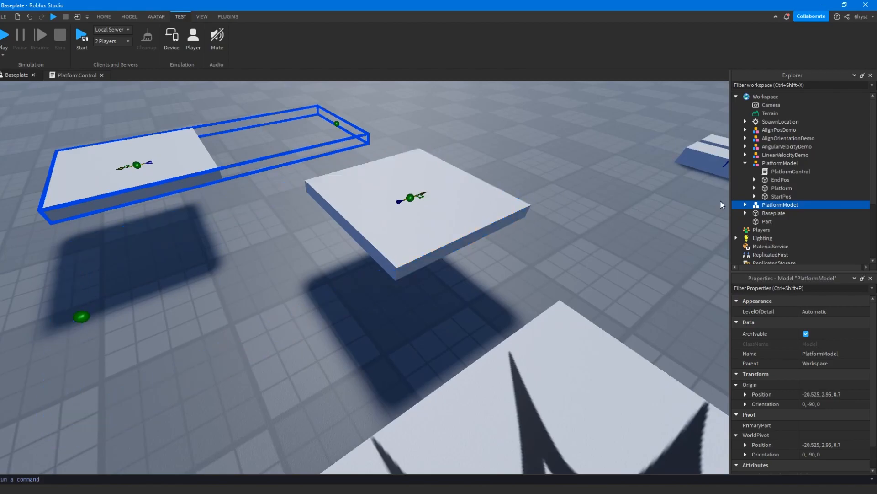
{"action": "left_click", "coordinate": [780, 164]}
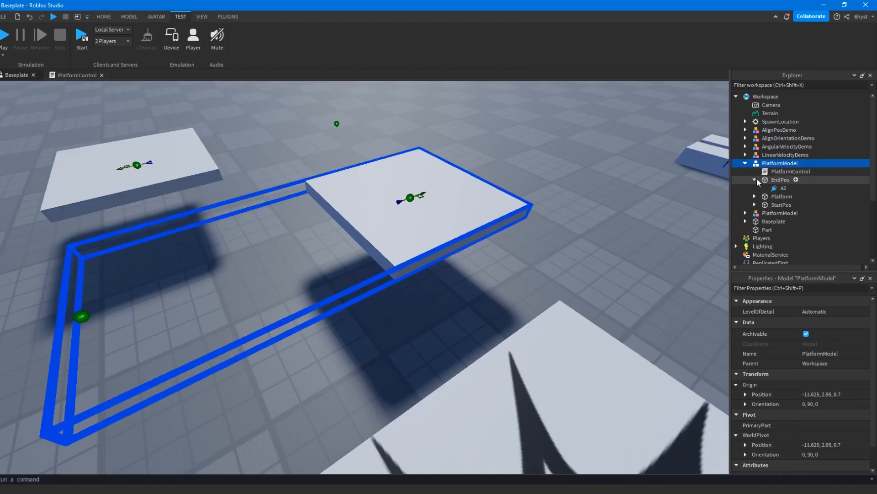
{"action": "left_click", "coordinate": [755, 179]}
{"action": "left_click", "coordinate": [755, 196]}
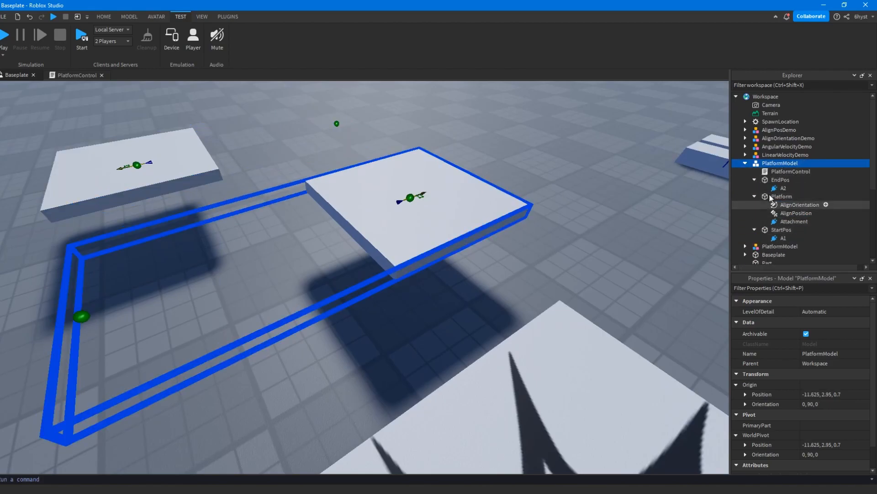
Inspect the parts of the expanded PlatformModel, including EndPos, Platform and Platform's AlignOrientation, AlignPosition and Attachment
{"action": "left_click", "coordinate": [779, 180]}
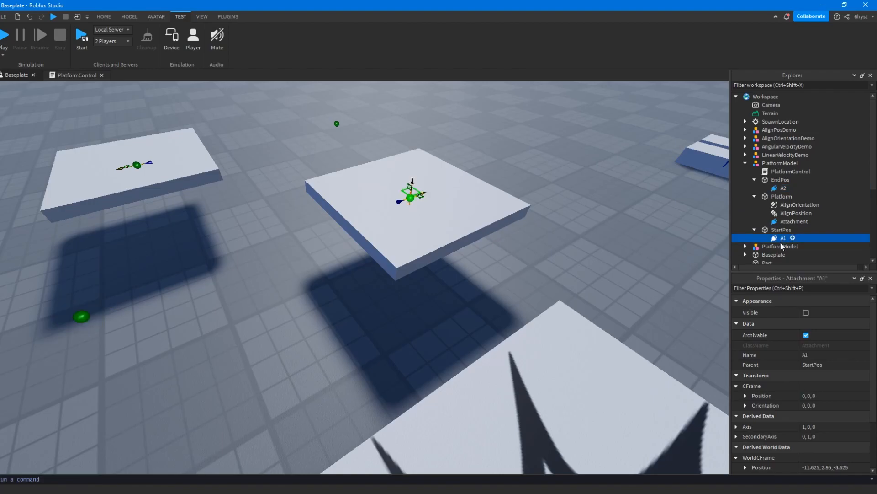
{"action": "left_click", "coordinate": [780, 197]}
{"action": "left_click", "coordinate": [797, 204]}
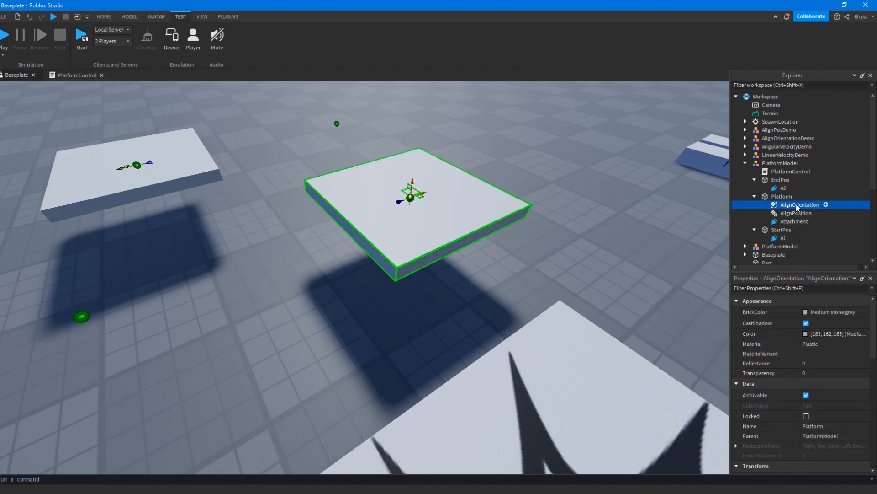
{"action": "left_click", "coordinate": [796, 213]}
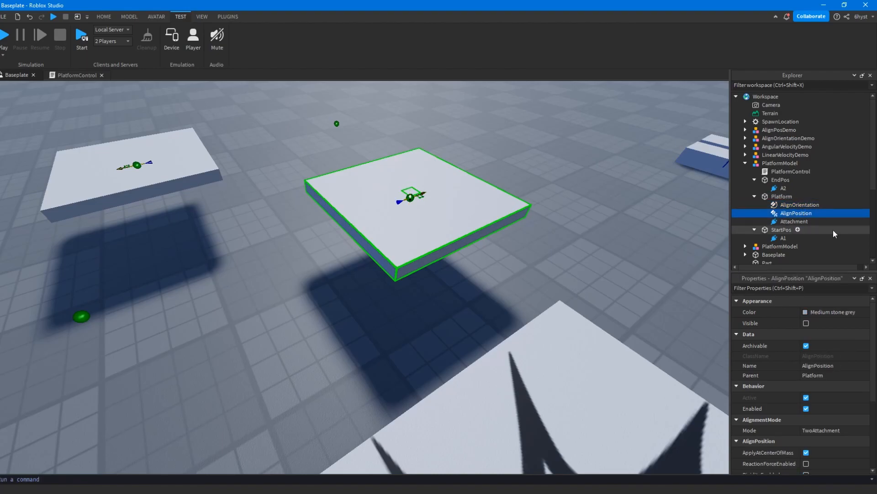
{"action": "left_click", "coordinate": [787, 223]}
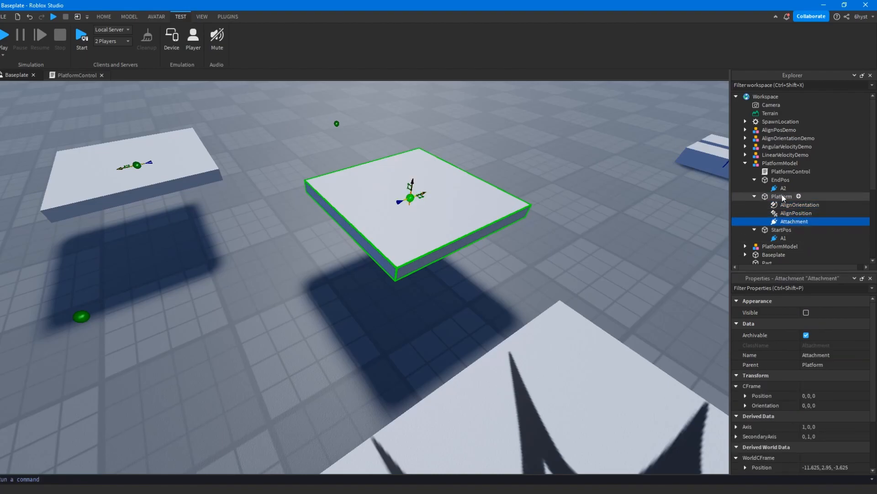
{"action": "left_click", "coordinate": [786, 212]}
{"action": "left_click", "coordinate": [783, 196]}
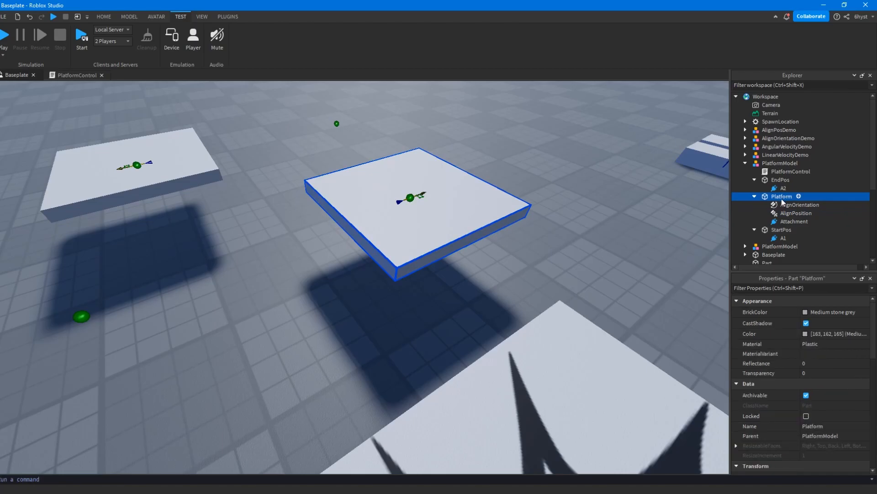
Review the properties of Platform's AlignPosition and AlignOrientation constraints, including alignment mode, rigidity and assigned attachments
{"action": "left_click", "coordinate": [797, 214]}
{"action": "scroll", "coordinate": [825, 417], "scroll_direction": "down", "scroll_amount": 5}
{"action": "scroll", "coordinate": [822, 393], "scroll_direction": "up", "scroll_amount": 4}
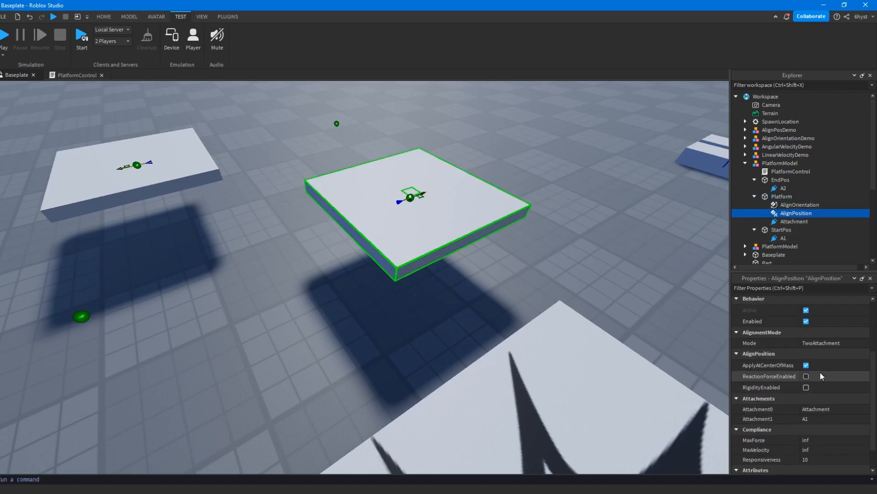
{"action": "scroll", "coordinate": [824, 399], "scroll_direction": "down", "scroll_amount": 4}
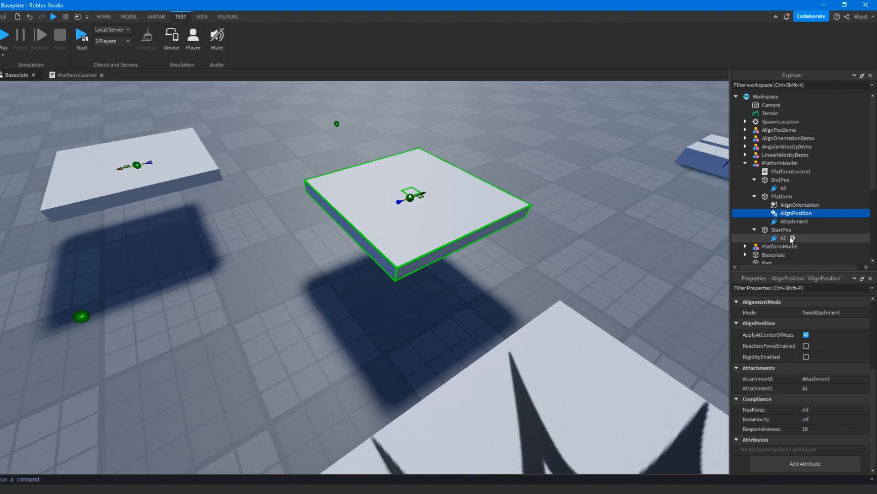
{"action": "left_click", "coordinate": [791, 204]}
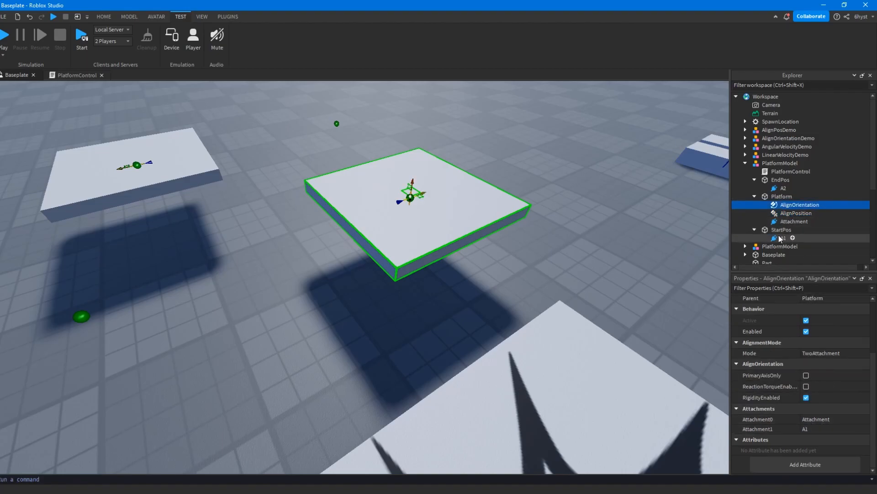
{"action": "scroll", "coordinate": [828, 395], "scroll_direction": "up", "scroll_amount": 2}
{"action": "scroll", "coordinate": [852, 386], "scroll_direction": "down", "scroll_amount": 2}
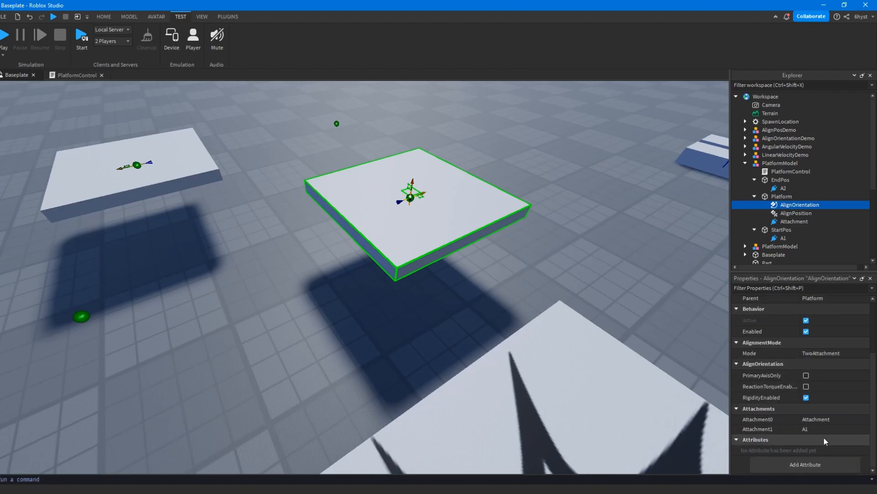
Examine the platform from several angles, and locate the A1 attachment in StartPos and the A2 attachment in EndPos
{"action": "right_click_drag", "start_coordinate": [498, 280], "coordinate": [509, 252]}
{"action": "scroll", "coordinate": [508, 253], "scroll_direction": "up", "scroll_amount": 3}
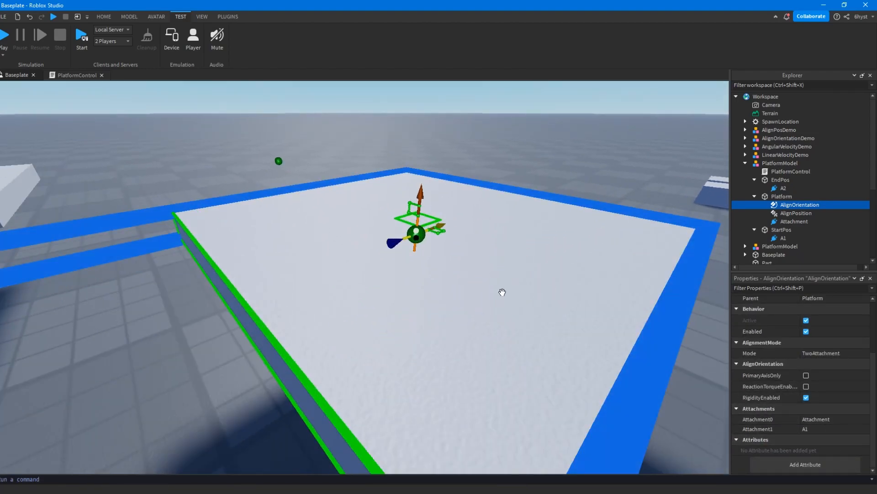
{"action": "scroll", "coordinate": [516, 277], "scroll_direction": "down", "scroll_amount": 5}
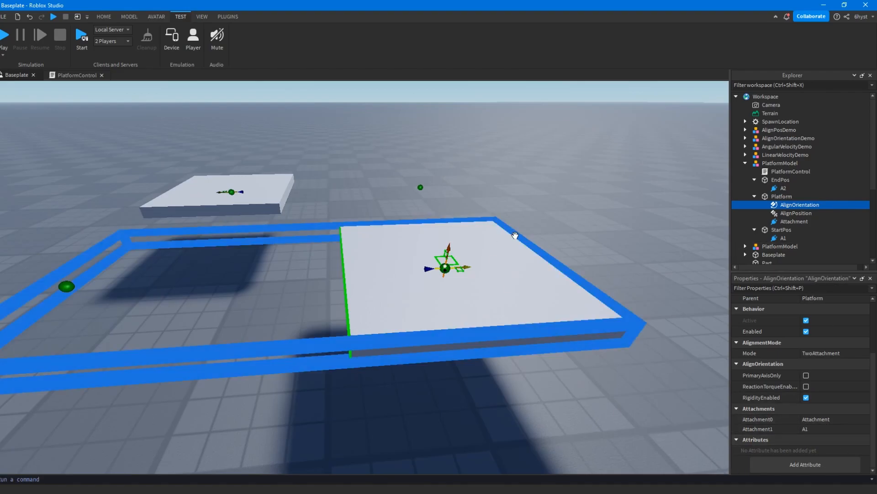
{"action": "right_click_drag", "start_coordinate": [543, 265], "coordinate": [543, 265]}
{"action": "right_click_drag", "start_coordinate": [419, 240], "coordinate": [418, 240]}
{"action": "right_click_drag", "start_coordinate": [519, 284], "coordinate": [519, 283]}
{"action": "right_click_drag", "start_coordinate": [538, 254], "coordinate": [538, 254]}
{"action": "scroll", "coordinate": [538, 253], "scroll_direction": "down", "scroll_amount": 3}
{"action": "right_click_drag", "start_coordinate": [414, 239], "coordinate": [434, 245]}
{"action": "scroll", "coordinate": [416, 239], "scroll_direction": "up", "scroll_amount": 3}
{"action": "scroll", "coordinate": [415, 239], "scroll_direction": "down", "scroll_amount": 2}
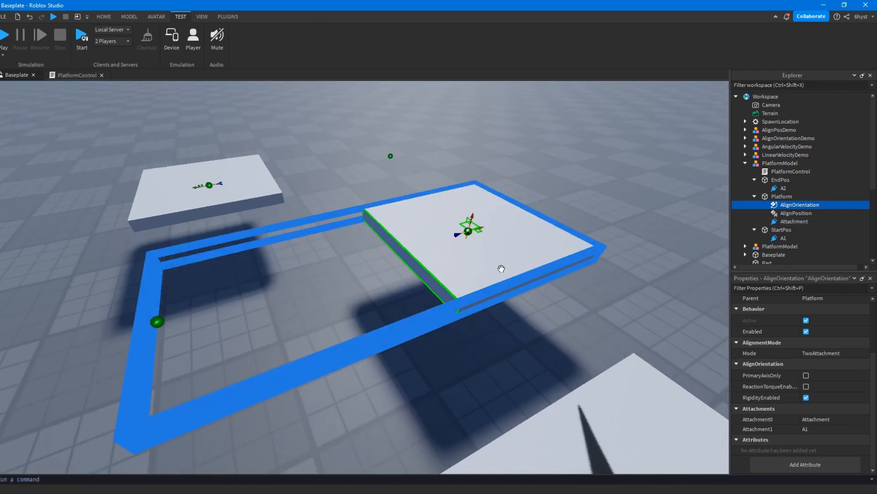
{"action": "key", "text": "d"}
{"action": "key", "text": "a"}
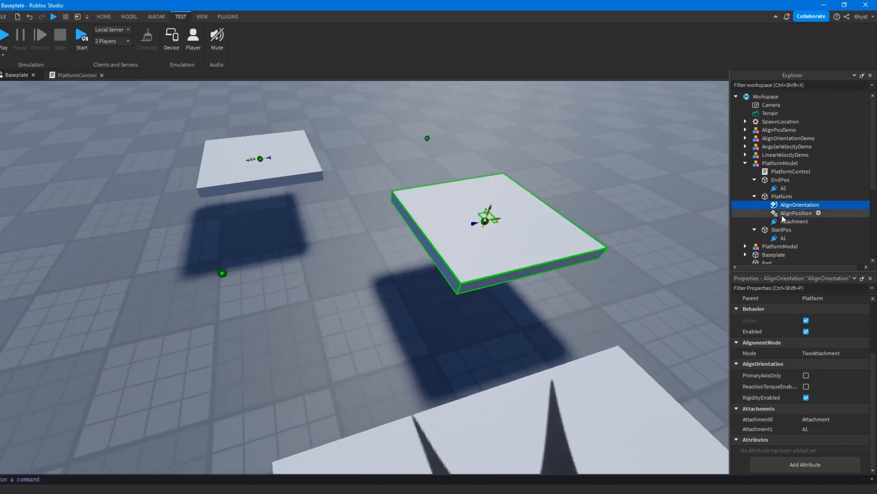
{"action": "left_click", "coordinate": [780, 237]}
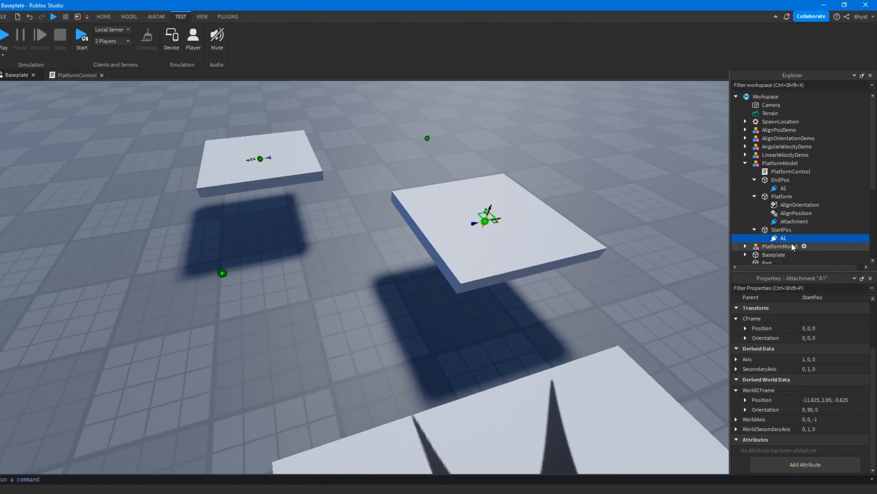
{"action": "left_click", "coordinate": [783, 188]}
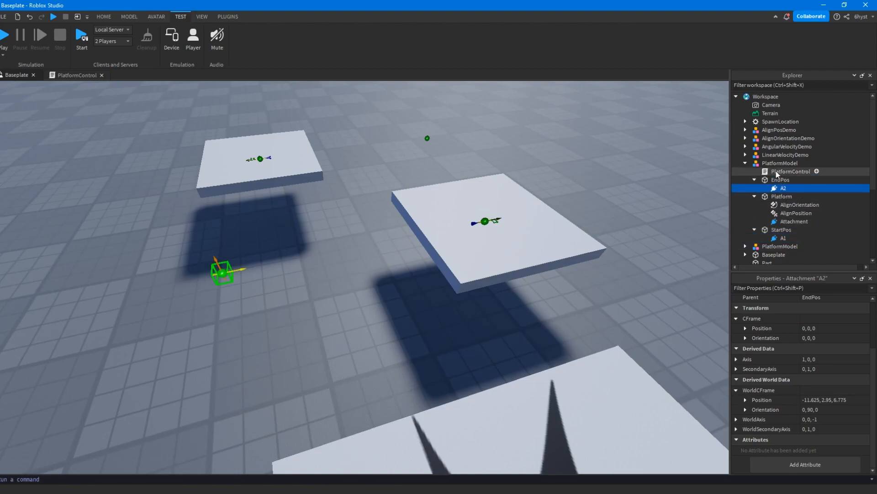
Open the PlatformControl script and delete the commented-out TweenService block above the debounce variable
{"action": "double_click", "coordinate": [777, 172]}
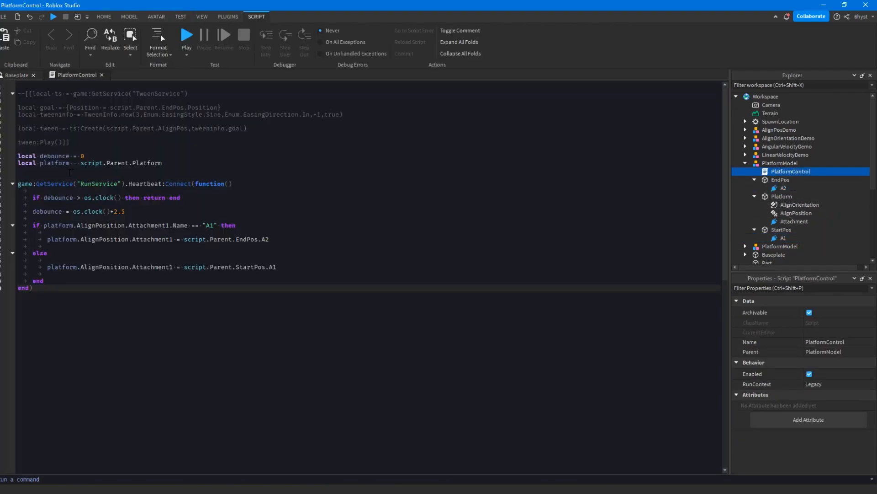
{"action": "left_click_drag", "start_coordinate": [68, 148], "coordinate": [18, 93]}
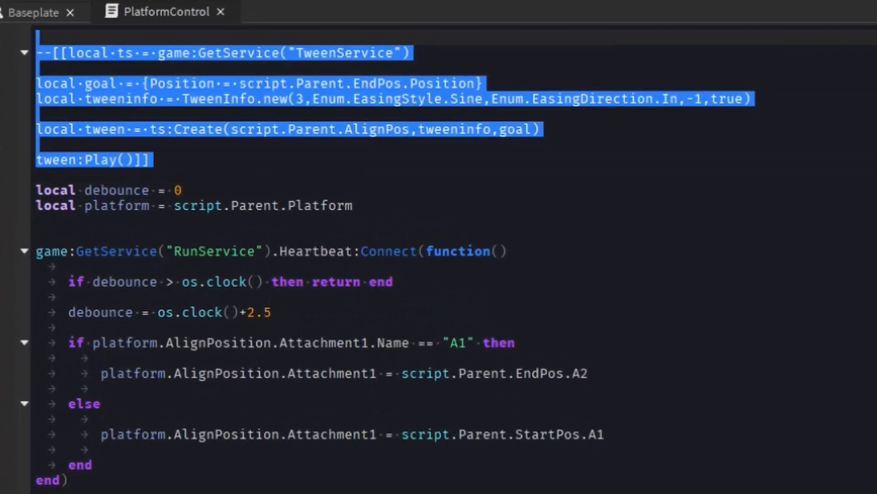
{"action": "key", "text": "BackSpace"}
{"action": "left_click", "coordinate": [236, 274]}
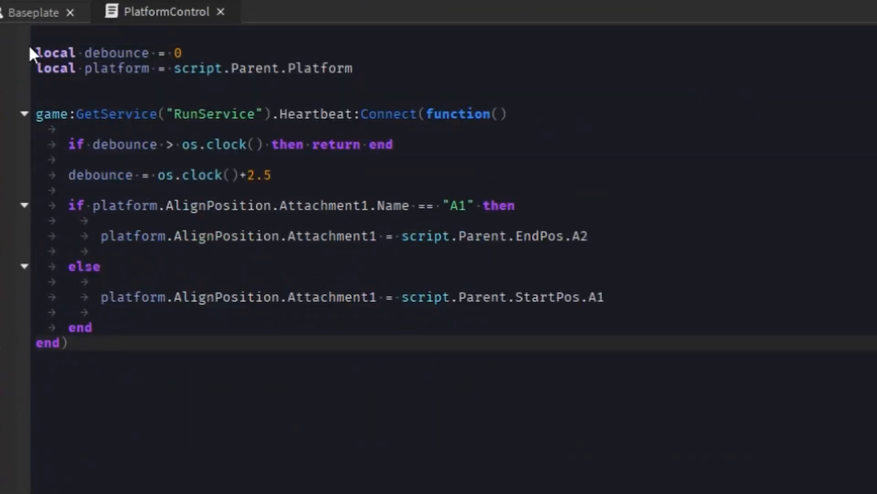
Highlight the RunService Heartbeat function and the line declaring the platform variable to review them
{"action": "scroll", "coordinate": [398, 376], "scroll_direction": "down", "scroll_amount": 1}
{"action": "left_click_drag", "start_coordinate": [542, 102], "coordinate": [36, 113]}
{"action": "left_click_drag", "start_coordinate": [574, 443], "coordinate": [37, 99]}
{"action": "left_click", "coordinate": [133, 326]}
{"action": "left_click_drag", "start_coordinate": [133, 326], "coordinate": [37, 101]}
{"action": "left_click", "coordinate": [294, 379]}
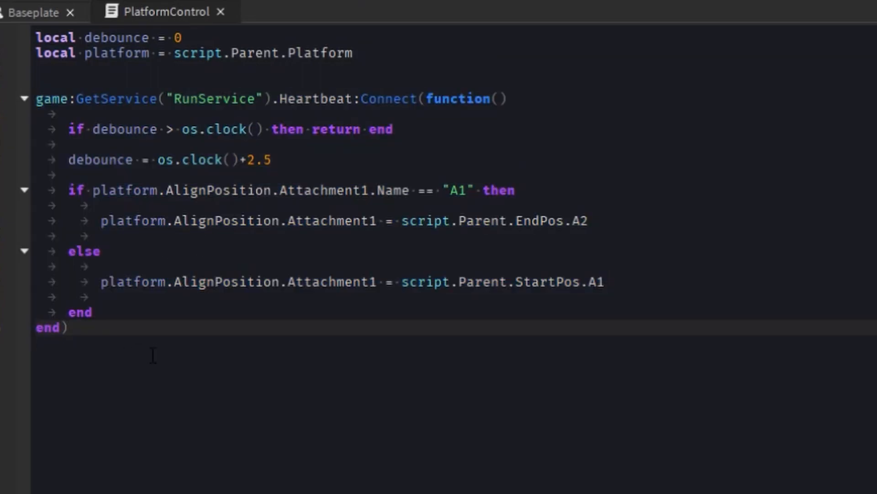
{"action": "left_click_drag", "start_coordinate": [282, 101], "coordinate": [37, 99]}
{"action": "left_click", "coordinate": [349, 444]}
{"action": "left_click_drag", "start_coordinate": [273, 100], "coordinate": [37, 99]}
{"action": "left_click", "coordinate": [479, 371]}
{"action": "left_click_drag", "start_coordinate": [397, 47], "coordinate": [30, 55]}
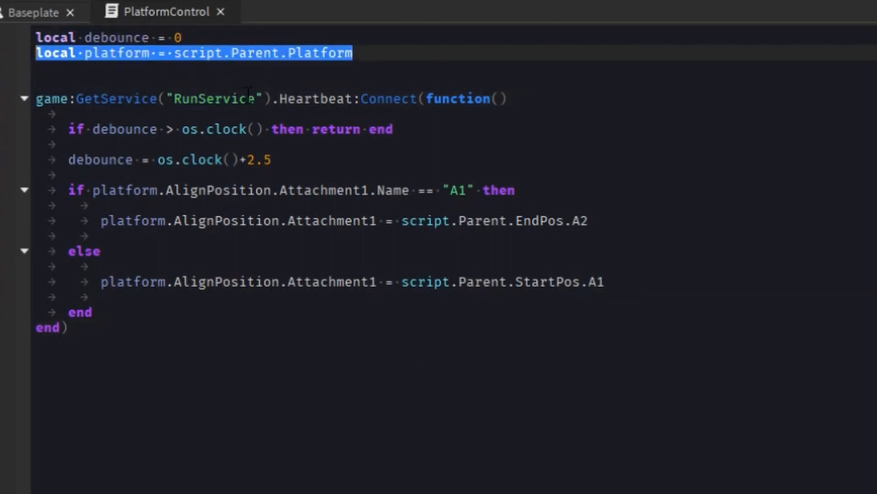
{"action": "left_click", "coordinate": [436, 351]}
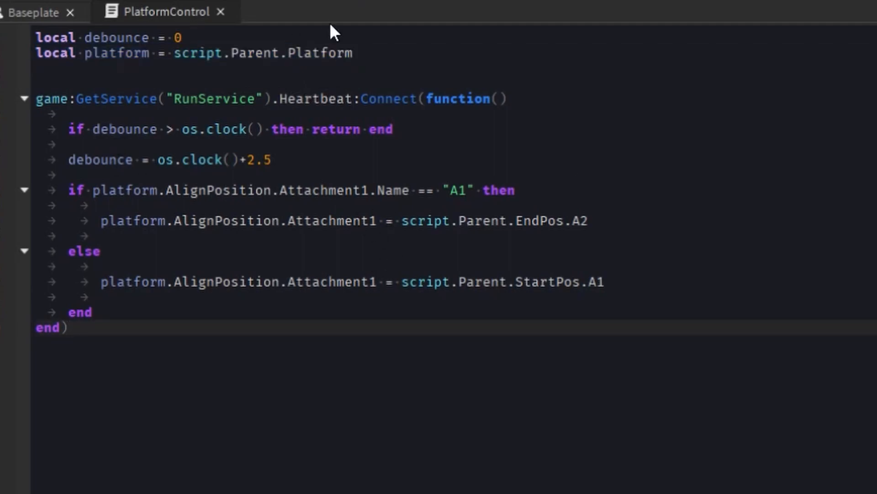
Highlight the line that returns early when debounce is greater than os.clock() to review the cooldown check
{"action": "left_click", "coordinate": [69, 128]}
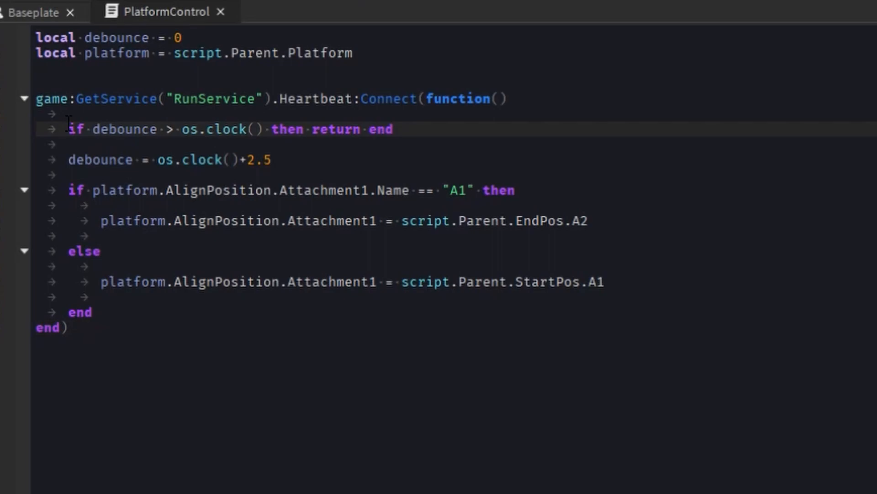
{"action": "triple_click", "coordinate": [127, 129]}
{"action": "double_click", "coordinate": [128, 129]}
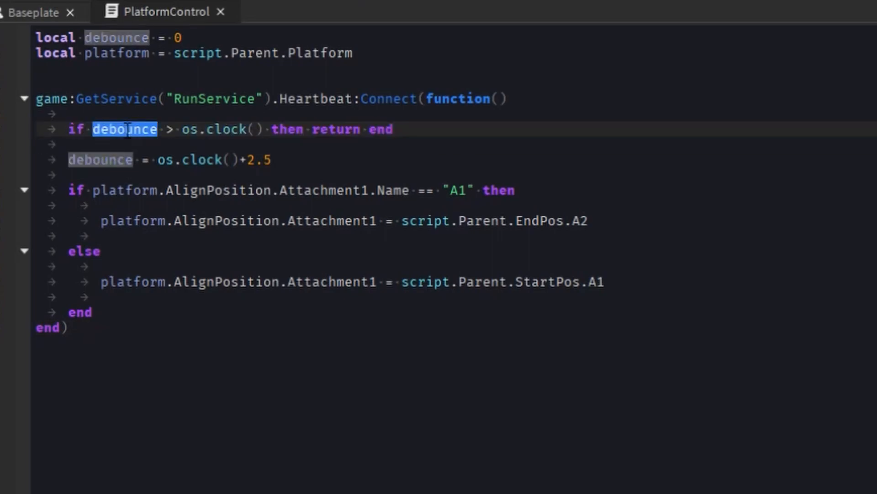
{"action": "left_click_drag", "start_coordinate": [182, 129], "coordinate": [266, 128]}
{"action": "left_click", "coordinate": [326, 157]}
{"action": "left_click", "coordinate": [439, 128]}
{"action": "left_click_drag", "start_coordinate": [439, 129], "coordinate": [54, 127]}
{"action": "left_click", "coordinate": [194, 142]}
{"action": "left_click", "coordinate": [439, 129]}
{"action": "left_click_drag", "start_coordinate": [438, 129], "coordinate": [59, 127]}
Review how debounce is reset to os.clock()+2.5 and compared with os.clock(), highlighting each term
{"action": "left_click_drag", "start_coordinate": [182, 160], "coordinate": [191, 157]}
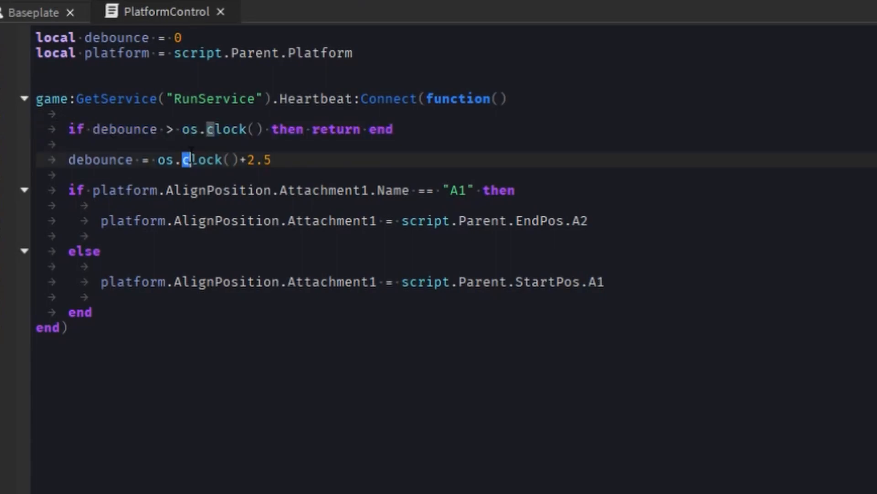
{"action": "double_click", "coordinate": [89, 165]}
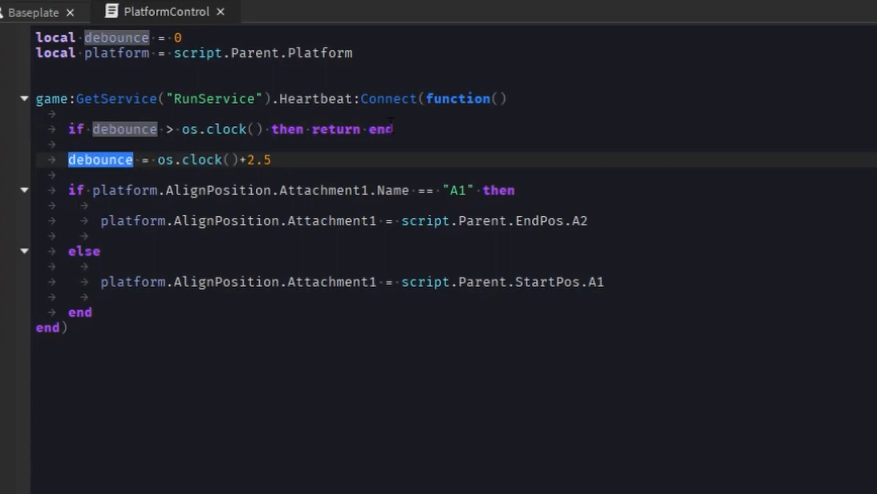
{"action": "double_click", "coordinate": [149, 130]}
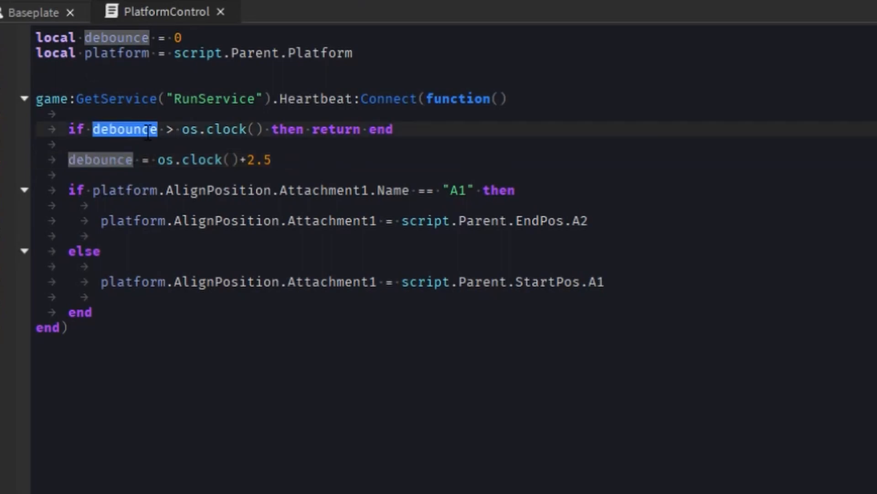
{"action": "left_click_drag", "start_coordinate": [264, 130], "coordinate": [176, 129]}
{"action": "left_click", "coordinate": [180, 145]}
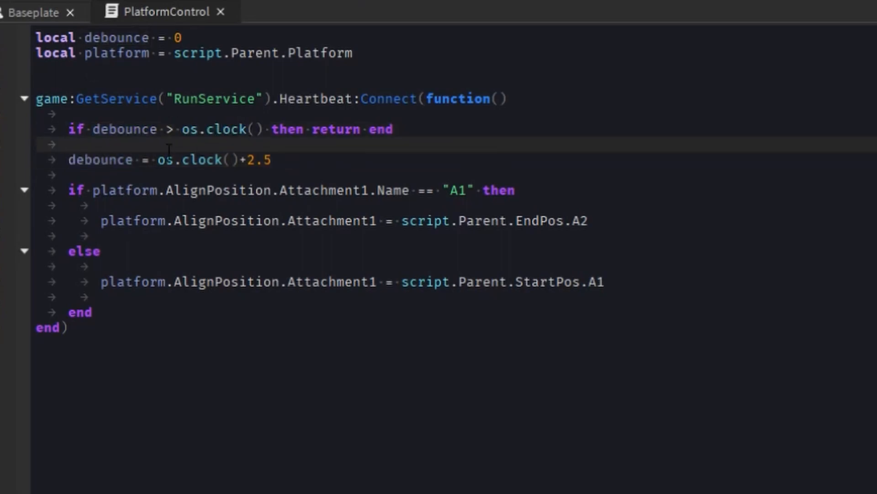
{"action": "left_click", "coordinate": [102, 160]}
{"action": "double_click", "coordinate": [102, 161]}
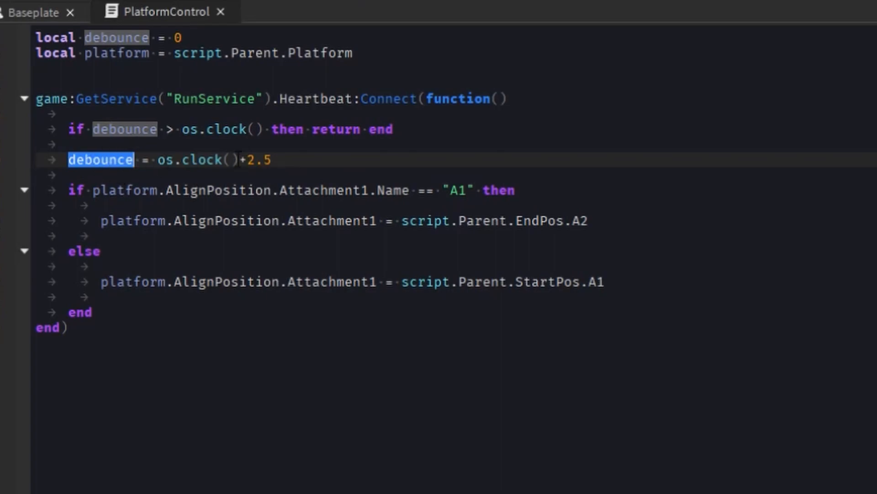
{"action": "left_click_drag", "start_coordinate": [301, 161], "coordinate": [247, 160]}
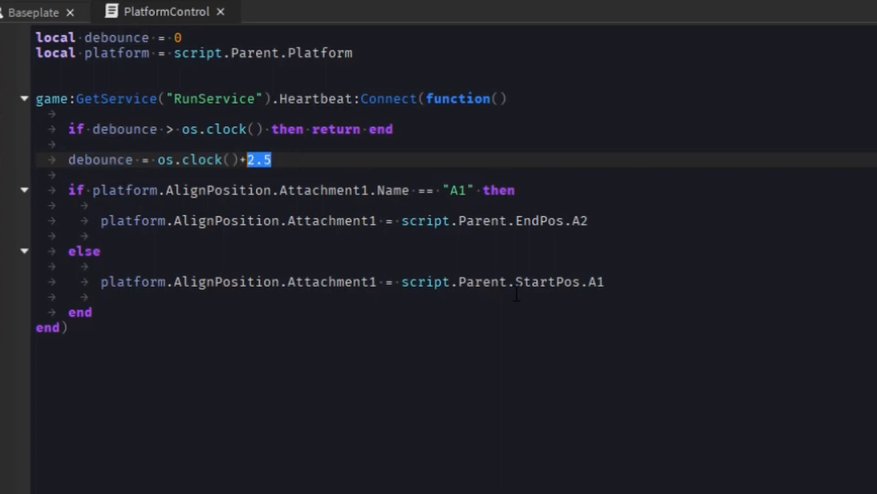
Highlight the if/else block that switches AlignPosition's Attachment1 between EndPos.A2 and StartPos.A1 to review it
{"action": "left_click", "coordinate": [375, 233]}
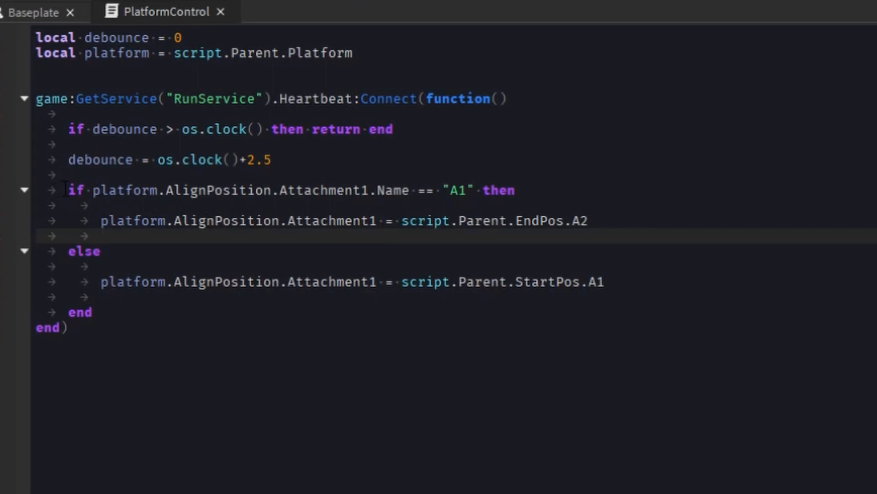
{"action": "left_click_drag", "start_coordinate": [64, 188], "coordinate": [204, 317]}
{"action": "left_click", "coordinate": [237, 314]}
{"action": "left_click_drag", "start_coordinate": [135, 300], "coordinate": [25, 174]}
{"action": "left_click", "coordinate": [201, 335]}
{"action": "left_click_drag", "start_coordinate": [136, 330], "coordinate": [33, 129]}
{"action": "left_click", "coordinate": [200, 328]}
{"action": "left_click_drag", "start_coordinate": [124, 314], "coordinate": [10, 196]}
{"action": "left_click", "coordinate": [317, 351]}
{"action": "left_click_drag", "start_coordinate": [111, 315], "coordinate": [13, 192]}
{"action": "left_click", "coordinate": [420, 337]}
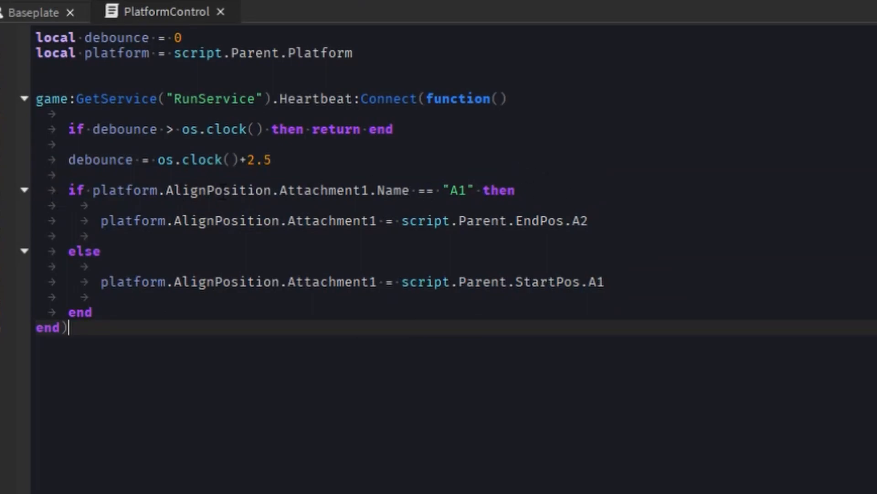
Review each term of the condition comparing AlignPosition.Attachment1.Name with "A1", and return to the Baseplate 3D view
{"action": "double_click", "coordinate": [125, 190]}
{"action": "double_click", "coordinate": [224, 190]}
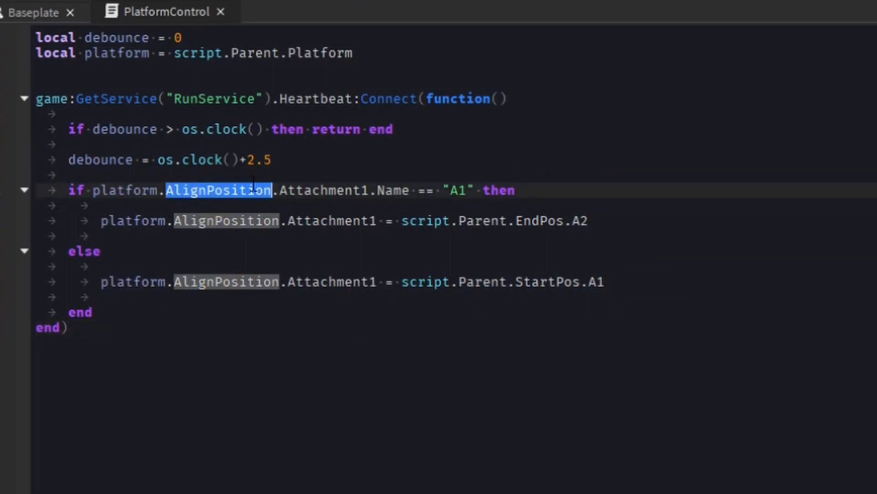
{"action": "double_click", "coordinate": [336, 192]}
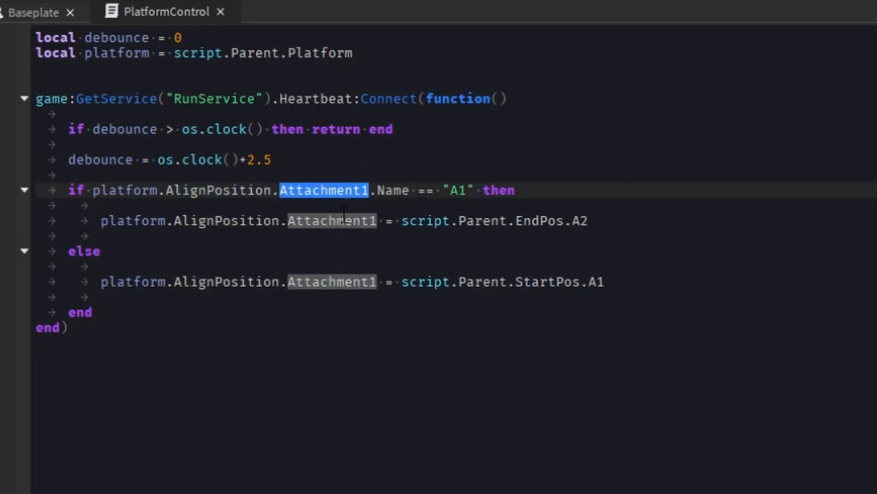
{"action": "double_click", "coordinate": [393, 190]}
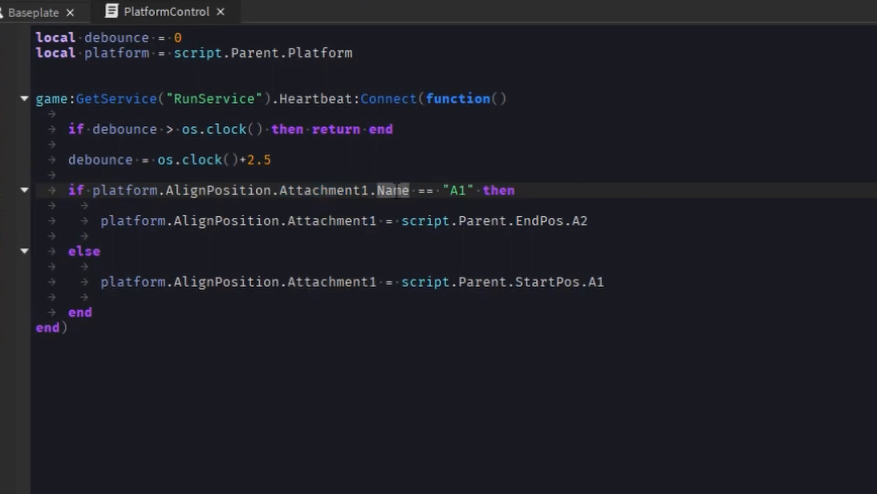
{"action": "double_click", "coordinate": [457, 190]}
{"action": "left_click", "coordinate": [32, 13]}
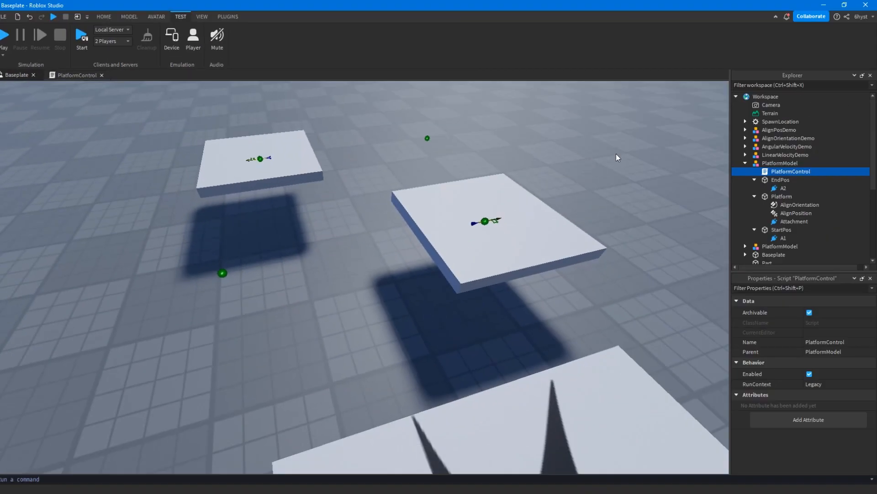
Inspect attachment A1 under StartPos and the EndPos part in PlatformModel to locate the platform's two target positions
{"action": "left_click", "coordinate": [780, 237]}
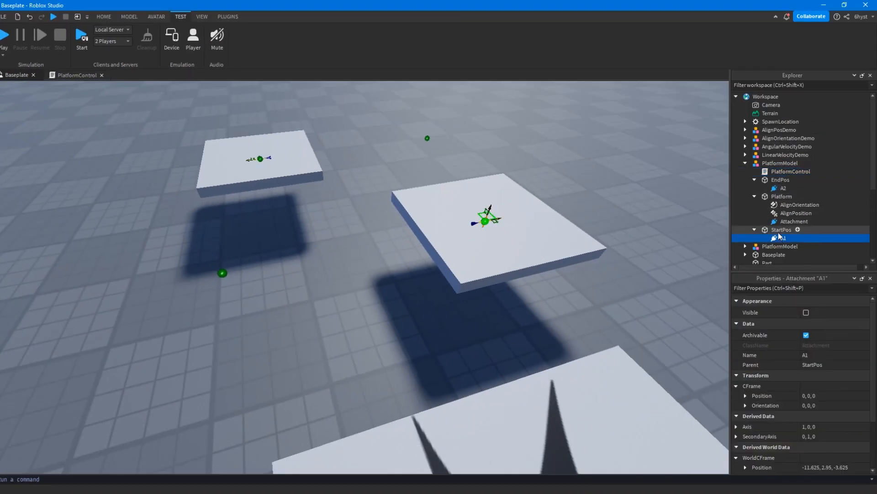
{"action": "left_click", "coordinate": [780, 229]}
{"action": "left_click", "coordinate": [783, 238]}
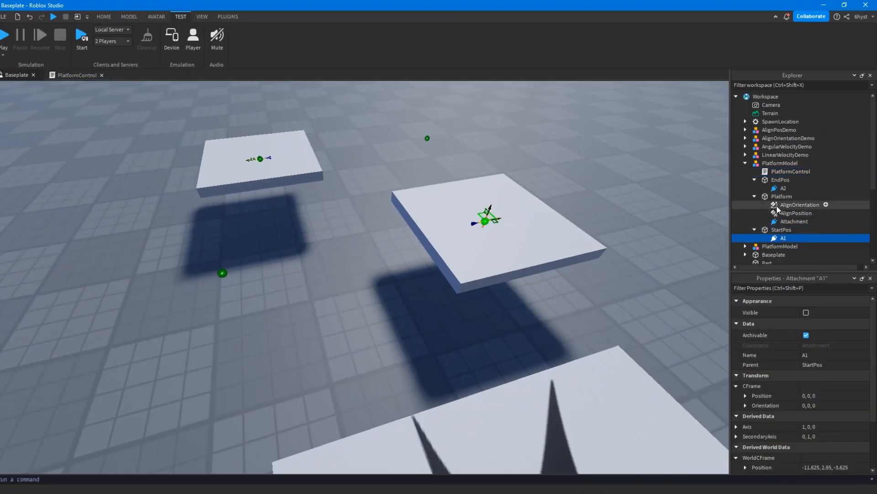
{"action": "double_click", "coordinate": [781, 179]}
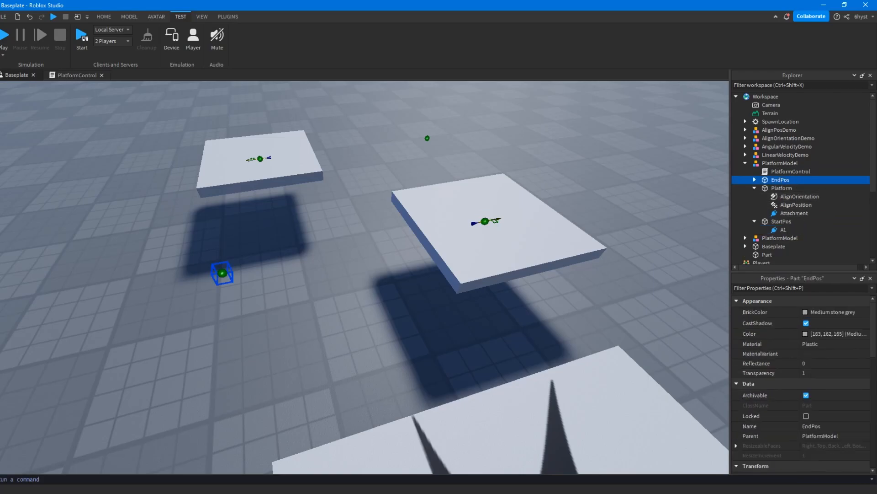
Open the PlatformControl script and highlight EndPos.A2 in the line assigned when Attachment1's name is "A1"
{"action": "double_click", "coordinate": [790, 171]}
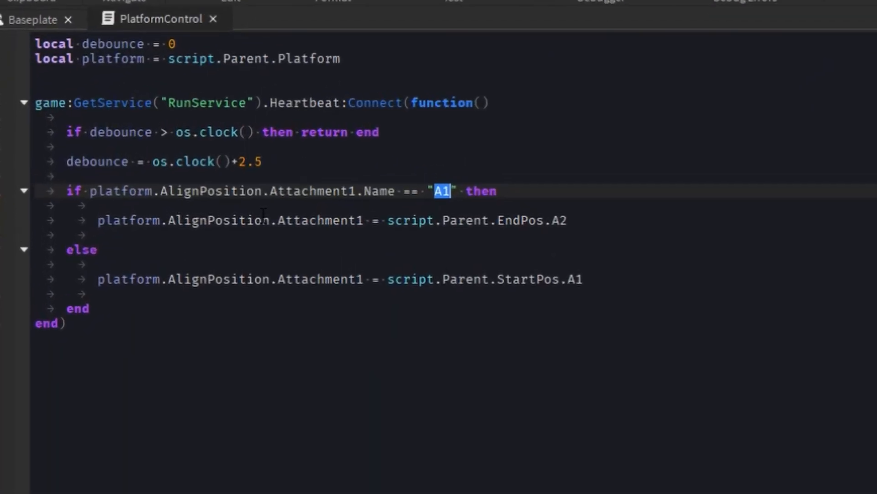
{"action": "left_click_drag", "start_coordinate": [269, 170], "coordinate": [233, 169]}
{"action": "left_click_drag", "start_coordinate": [509, 215], "coordinate": [526, 219]}
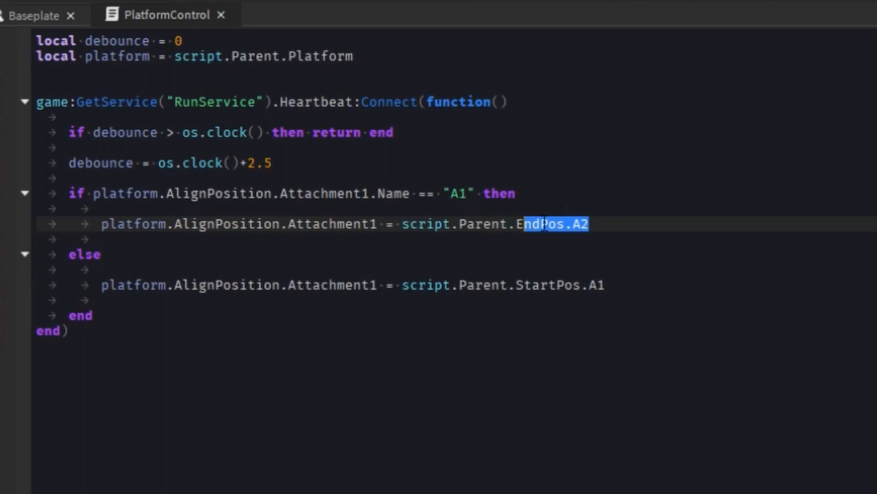
{"action": "double_click", "coordinate": [540, 224]}
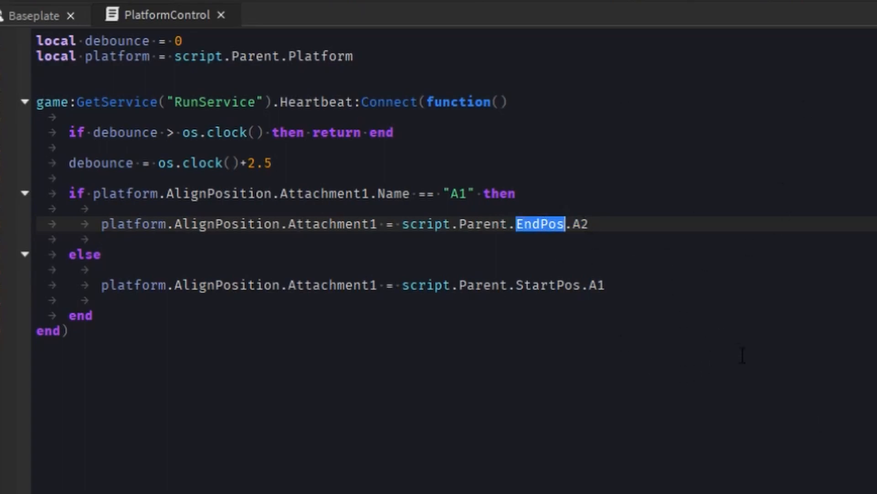
{"action": "left_click", "coordinate": [716, 328]}
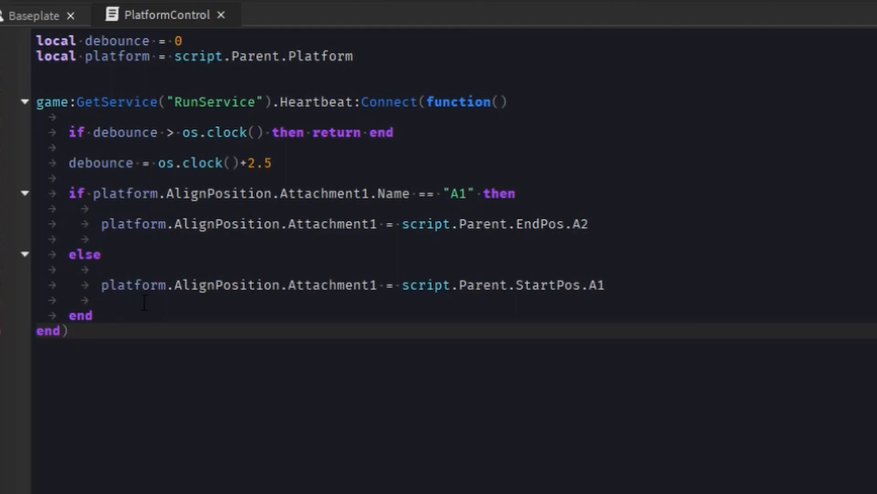
Highlight the else-branch assignment to StartPos.A1 to review it, and return to the Baseplate 3D view
{"action": "left_click_drag", "start_coordinate": [630, 286], "coordinate": [444, 286]}
{"action": "left_click", "coordinate": [571, 299]}
{"action": "double_click", "coordinate": [571, 288]}
{"action": "left_click", "coordinate": [634, 369]}
{"action": "left_click", "coordinate": [32, 16]}
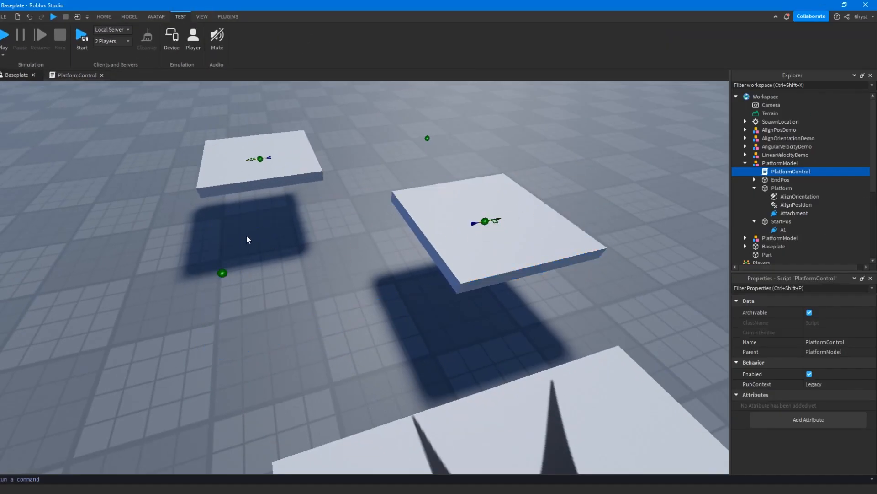
Glance at the PlatformControl script again, clear the selection in the Baseplate view, and collapse Platform and StartPos in PlatformModel
{"action": "left_click", "coordinate": [77, 76]}
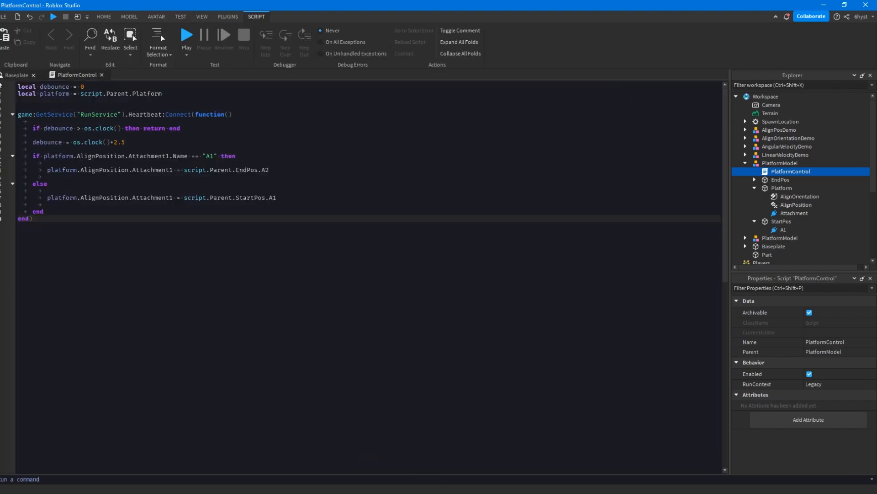
{"action": "left_click", "coordinate": [7, 76]}
{"action": "left_click", "coordinate": [329, 291]}
{"action": "right_click_drag", "start_coordinate": [377, 344], "coordinate": [377, 345]}
{"action": "key", "text": "d"}
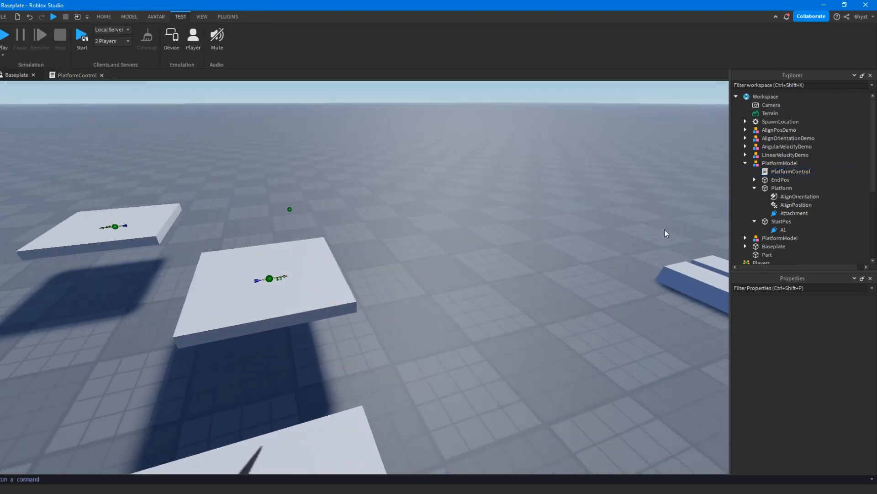
{"action": "key", "text": "a"}
{"action": "left_click", "coordinate": [755, 188]}
{"action": "left_click", "coordinate": [755, 196]}
Examine the moving platform nearest the spawn location and its attachment from several distances and angles
{"action": "scroll", "coordinate": [475, 330], "scroll_direction": "up", "scroll_amount": 5}
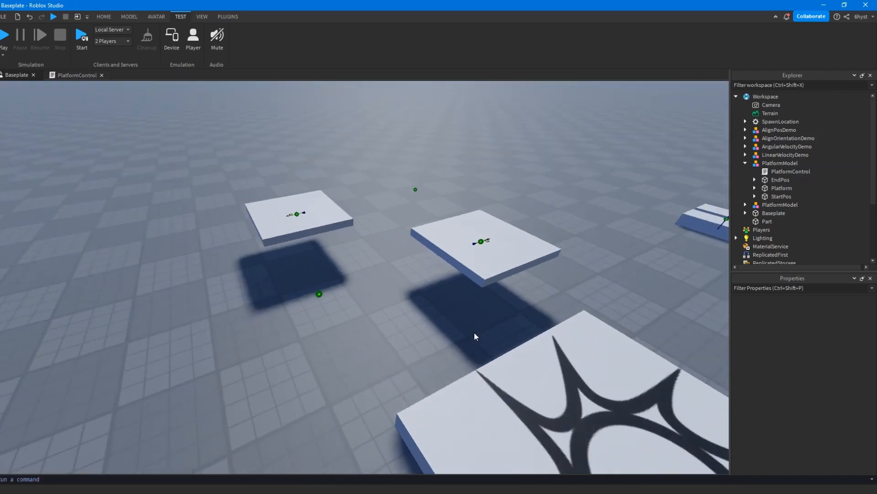
{"action": "scroll", "coordinate": [476, 322], "scroll_direction": "down", "scroll_amount": 3}
{"action": "right_click_drag", "start_coordinate": [476, 322], "coordinate": [474, 318]}
{"action": "scroll", "coordinate": [474, 317], "scroll_direction": "up", "scroll_amount": 3}
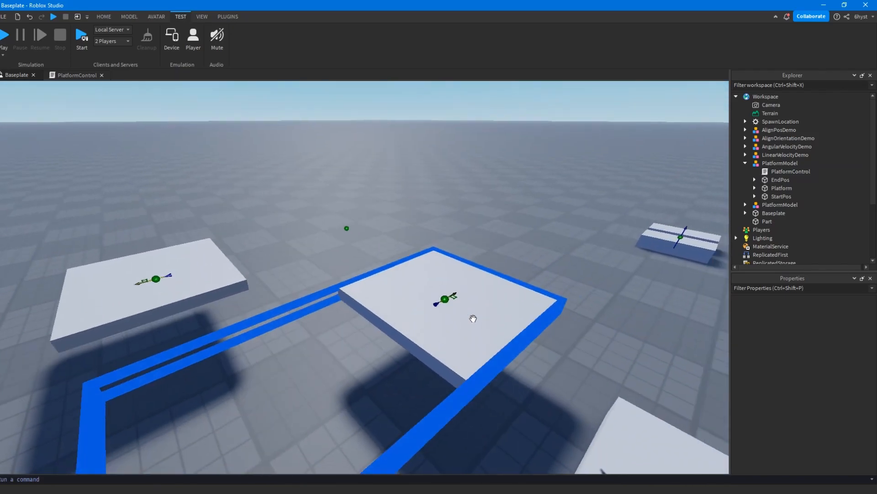
{"action": "scroll", "coordinate": [457, 312], "scroll_direction": "down", "scroll_amount": 3}
{"action": "scroll", "coordinate": [384, 278], "scroll_direction": "up", "scroll_amount": 6}
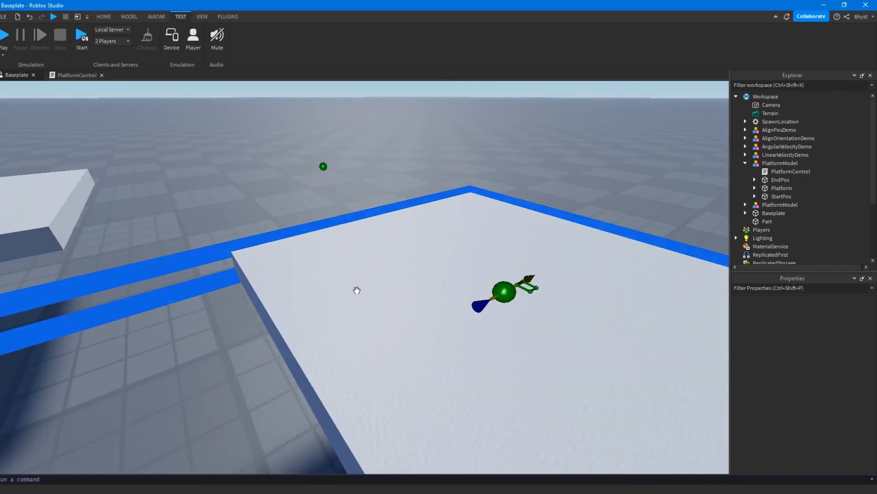
{"action": "scroll", "coordinate": [357, 290], "scroll_direction": "down", "scroll_amount": 3}
{"action": "scroll", "coordinate": [353, 288], "scroll_direction": "down", "scroll_amount": 3}
{"action": "scroll", "coordinate": [333, 260], "scroll_direction": "up", "scroll_amount": 4}
{"action": "scroll", "coordinate": [333, 260], "scroll_direction": "up", "scroll_amount": 3}
{"action": "right_click_drag", "start_coordinate": [333, 261], "coordinate": [346, 302]}
{"action": "scroll", "coordinate": [347, 301], "scroll_direction": "down", "scroll_amount": 4}
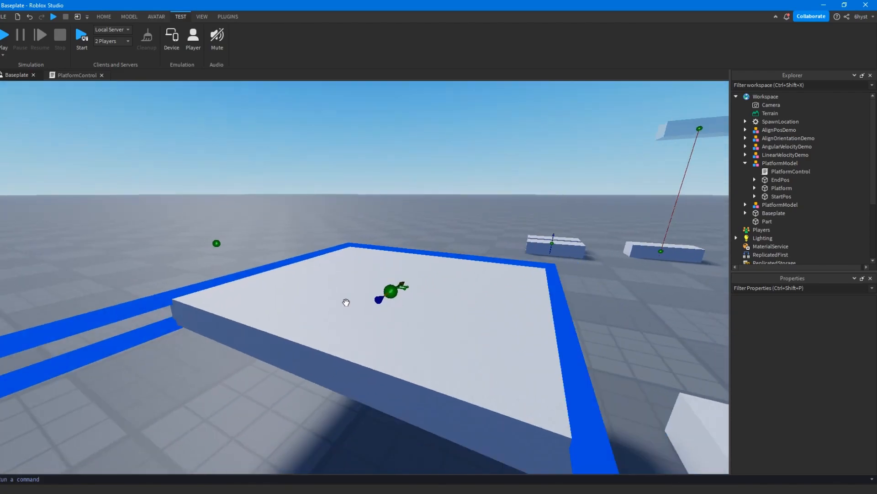
{"action": "scroll", "coordinate": [348, 304], "scroll_direction": "down", "scroll_amount": 3}
{"action": "scroll", "coordinate": [352, 303], "scroll_direction": "up", "scroll_amount": 6}
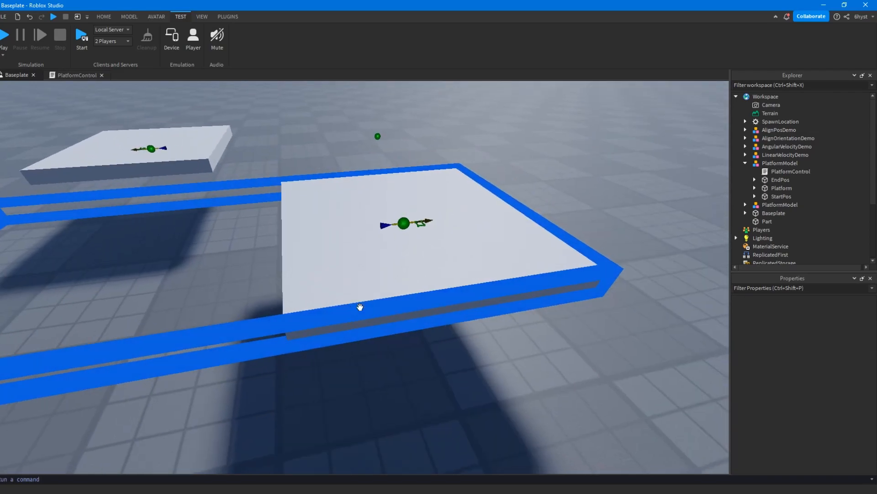
{"action": "right_click_drag", "start_coordinate": [360, 306], "coordinate": [360, 311]}
{"action": "scroll", "coordinate": [358, 264], "scroll_direction": "down", "scroll_amount": 3}
{"action": "scroll", "coordinate": [358, 265], "scroll_direction": "up", "scroll_amount": 3}
{"action": "right_click_drag", "start_coordinate": [358, 265], "coordinate": [382, 255]}
{"action": "scroll", "coordinate": [380, 264], "scroll_direction": "down", "scroll_amount": 3}
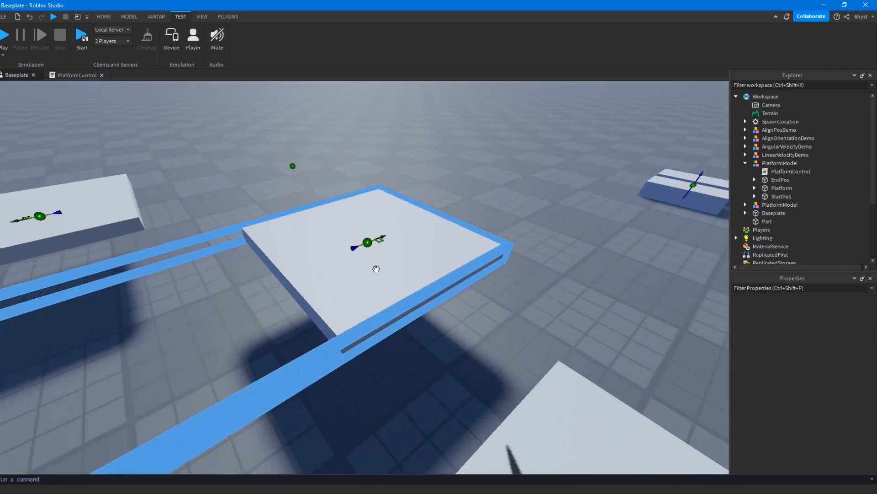
{"action": "key", "text": "a"}
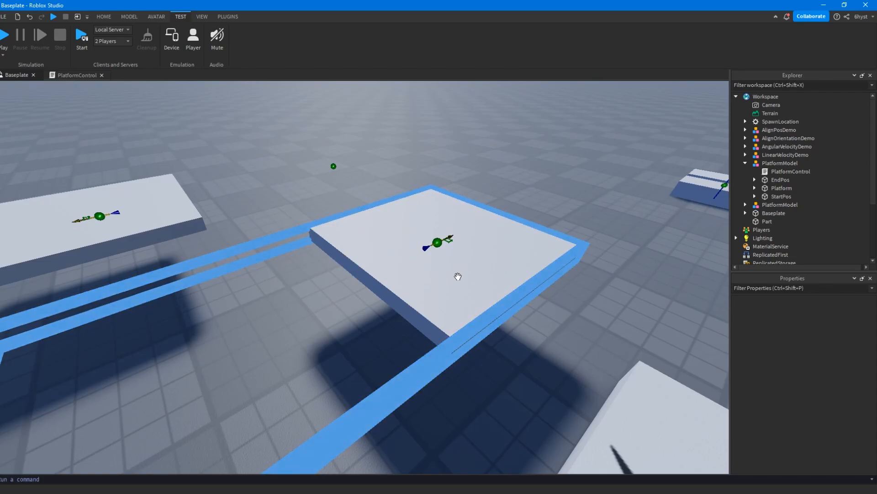
{"action": "key", "text": "d"}
{"action": "right_click_drag", "start_coordinate": [457, 294], "coordinate": [431, 301]}
{"action": "scroll", "coordinate": [431, 301], "scroll_direction": "up", "scroll_amount": 3}
{"action": "scroll", "coordinate": [431, 302], "scroll_direction": "down", "scroll_amount": 3}
{"action": "key", "text": "d"}
{"action": "right_click_drag", "start_coordinate": [470, 325], "coordinate": [471, 325]}
{"action": "key", "text": "d"}
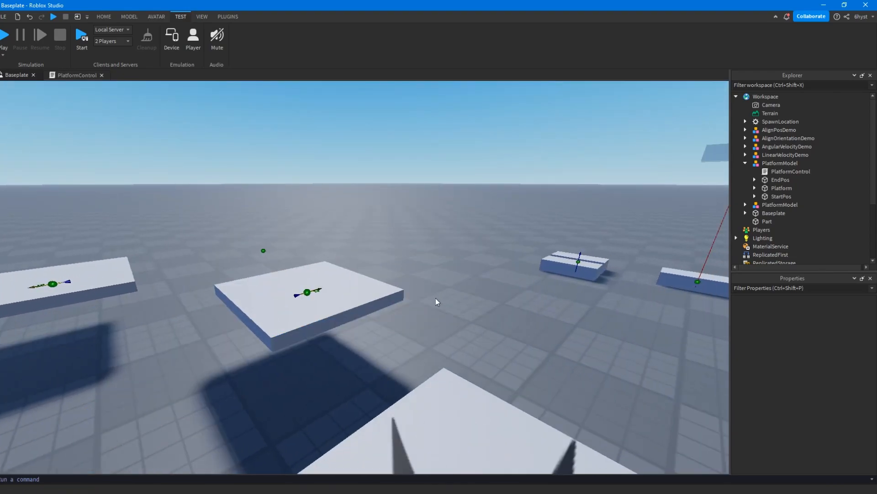
{"action": "scroll", "coordinate": [429, 261], "scroll_direction": "up", "scroll_amount": 3}
{"action": "right_click_drag", "start_coordinate": [429, 260], "coordinate": [430, 260]}
{"action": "scroll", "coordinate": [429, 261], "scroll_direction": "down", "scroll_amount": 5}
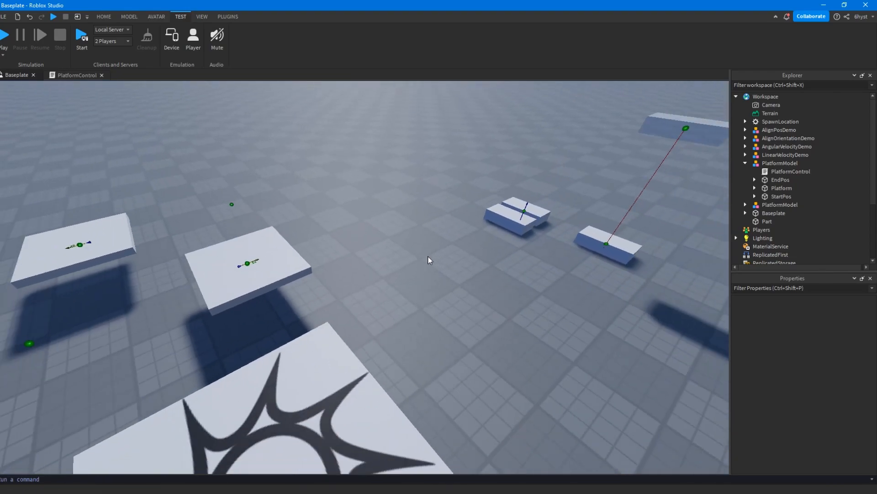
{"action": "key", "text": "a"}
{"action": "key", "text": "d"}
{"action": "key", "text": "w"}
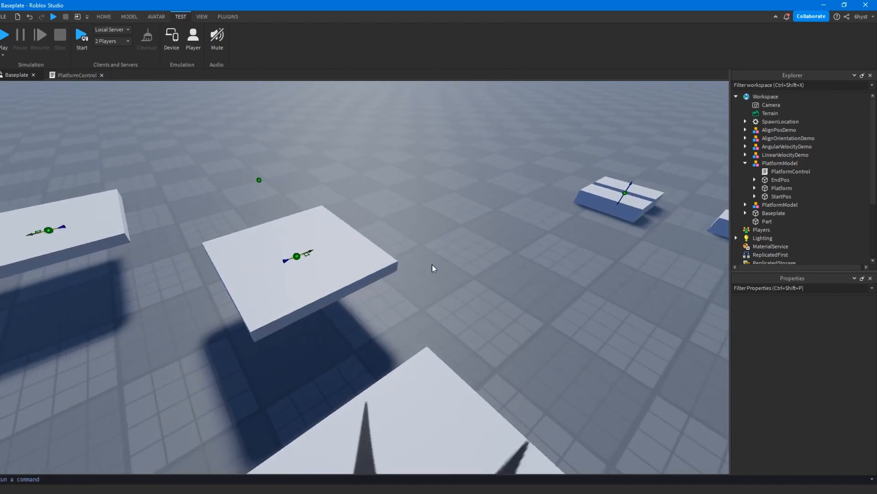
{"action": "right_click_drag", "start_coordinate": [412, 254], "coordinate": [445, 231]}
{"action": "scroll", "coordinate": [414, 253], "scroll_direction": "up", "scroll_amount": 3}
{"action": "scroll", "coordinate": [411, 249], "scroll_direction": "down", "scroll_amount": 5}
{"action": "key", "text": "a"}
{"action": "key", "text": "a"}
{"action": "key", "text": "d"}
{"action": "key", "text": "d"}
{"action": "right_click_drag", "start_coordinate": [414, 267], "coordinate": [414, 267]}
{"action": "key", "text": "w"}
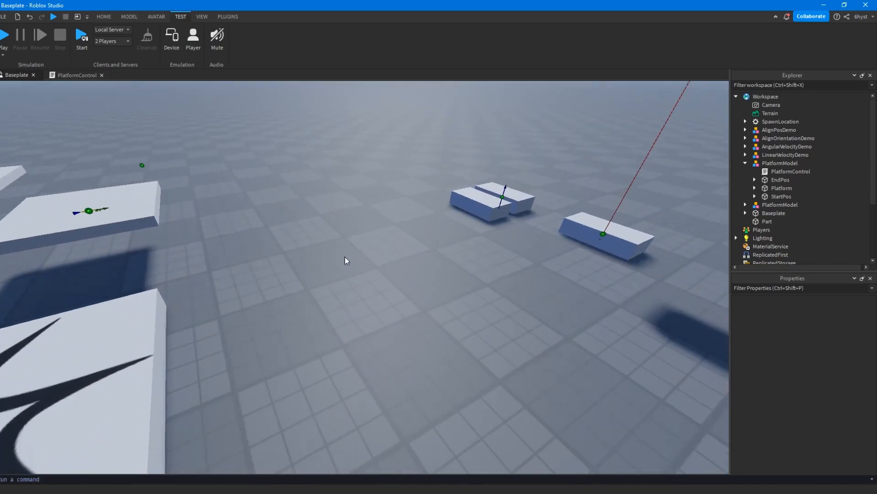
Survey both moving platforms together with the other mover constraint demos from an elevated overview
{"action": "right_click_drag", "start_coordinate": [317, 273], "coordinate": [370, 204]}
{"action": "key", "text": "a"}
{"action": "key", "text": "s"}
{"action": "key", "text": "s"}
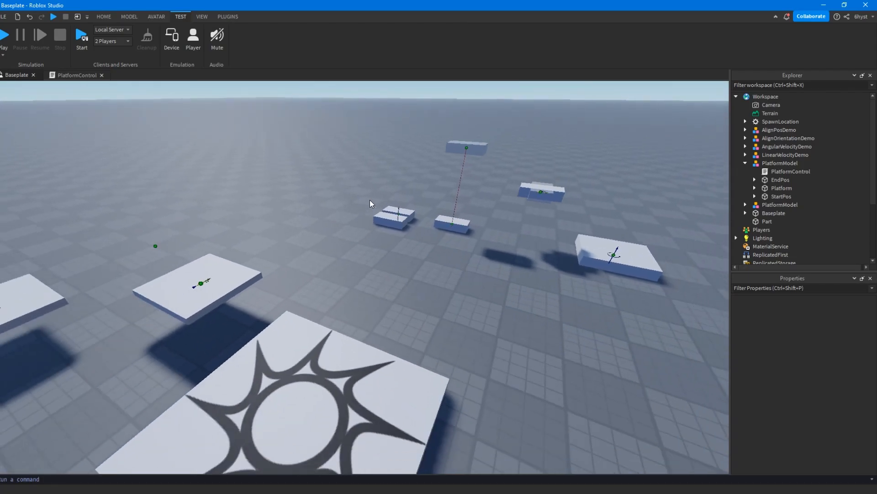
{"action": "key", "text": "a"}
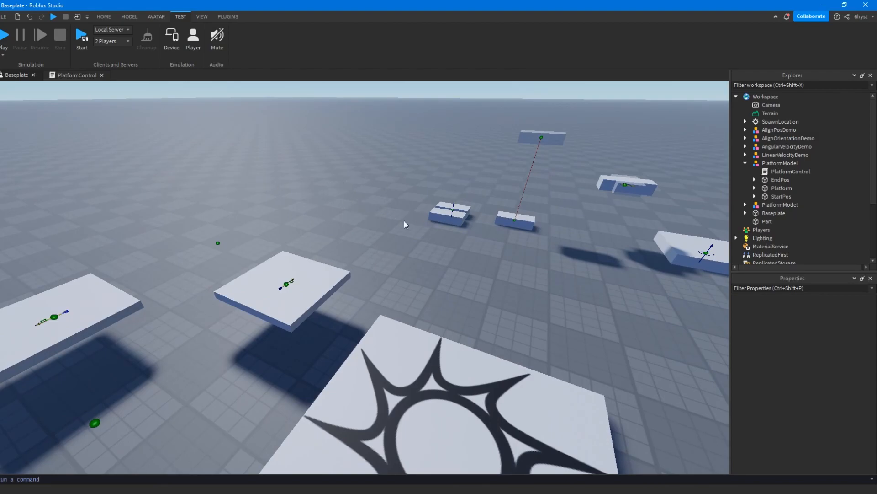
{"action": "scroll", "coordinate": [370, 224], "scroll_direction": "up", "scroll_amount": 3}
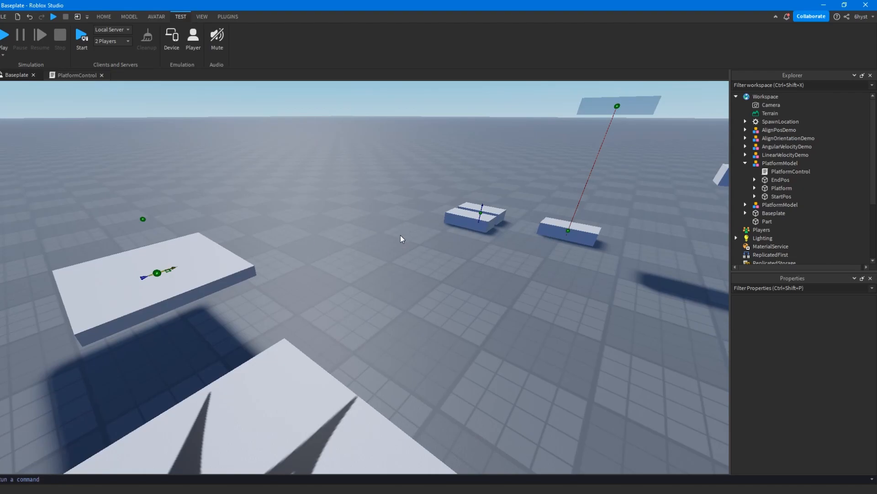
{"action": "right_click_drag", "start_coordinate": [350, 231], "coordinate": [415, 283]}
{"action": "key", "text": "w"}
{"action": "scroll", "coordinate": [414, 287], "scroll_direction": "down", "scroll_amount": 6}
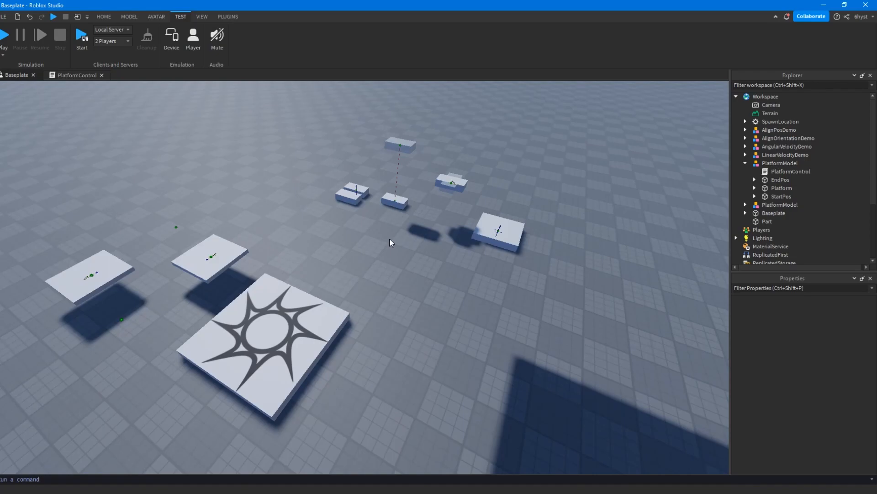
{"action": "key", "text": "d"}
{"action": "right_click_drag", "start_coordinate": [392, 242], "coordinate": [321, 184]}
{"action": "key", "text": "w"}
{"action": "key", "text": "d"}
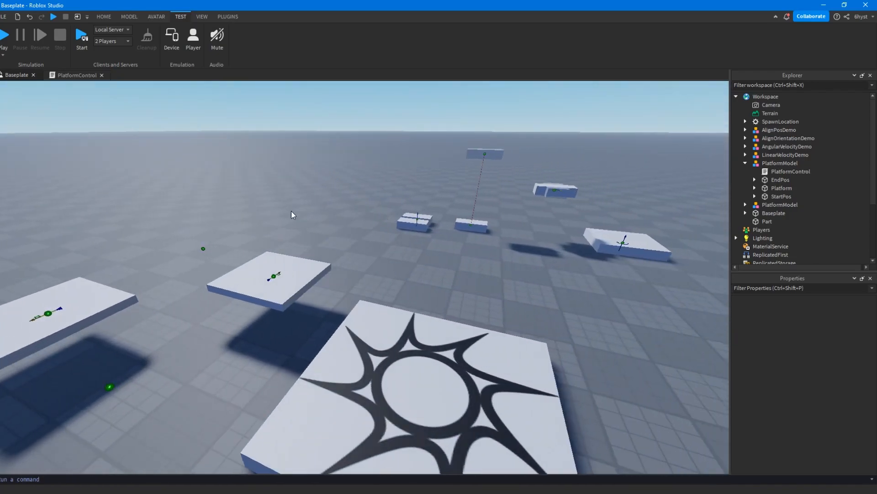
{"action": "right_click_drag", "start_coordinate": [298, 218], "coordinate": [279, 208]}
{"action": "scroll", "coordinate": [352, 243], "scroll_direction": "down", "scroll_amount": 2}
{"action": "right_click_drag", "start_coordinate": [390, 300], "coordinate": [443, 303]}
{"action": "key", "text": "a"}
{"action": "right_click_drag", "start_coordinate": [368, 230], "coordinate": [362, 210]}
{"action": "left_click_drag", "start_coordinate": [278, 120], "coordinate": [564, 261]}
{"action": "left_click", "coordinate": [468, 323]}
{"action": "key", "text": "d"}
{"action": "right_click_drag", "start_coordinate": [468, 323], "coordinate": [333, 257]}
{"action": "key", "text": "w"}
{"action": "key", "text": "a"}
{"action": "key", "text": "s"}
{"action": "right_click_drag", "start_coordinate": [290, 289], "coordinate": [291, 289]}
{"action": "key", "text": "a"}
{"action": "scroll", "coordinate": [394, 287], "scroll_direction": "up", "scroll_amount": 1}
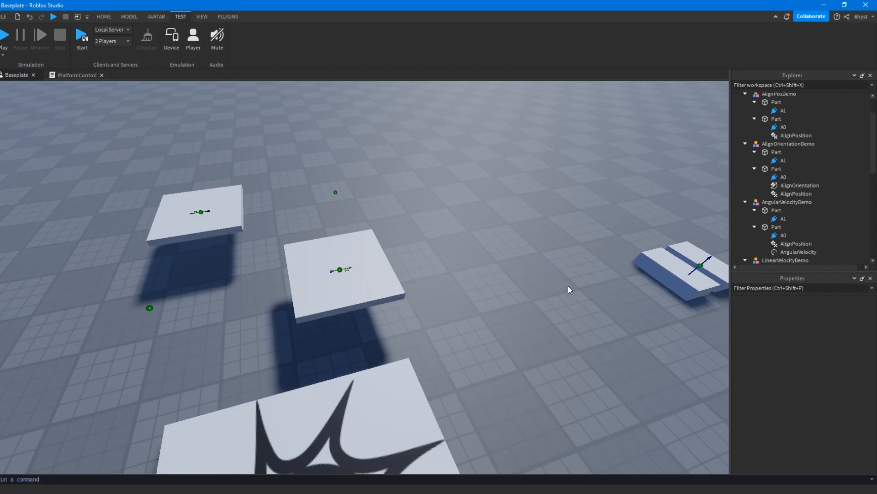
{"action": "right_click_drag", "start_coordinate": [396, 268], "coordinate": [385, 249]}
{"action": "scroll", "coordinate": [400, 266], "scroll_direction": "up", "scroll_amount": 1}
{"action": "scroll", "coordinate": [400, 267], "scroll_direction": "up", "scroll_amount": 3}
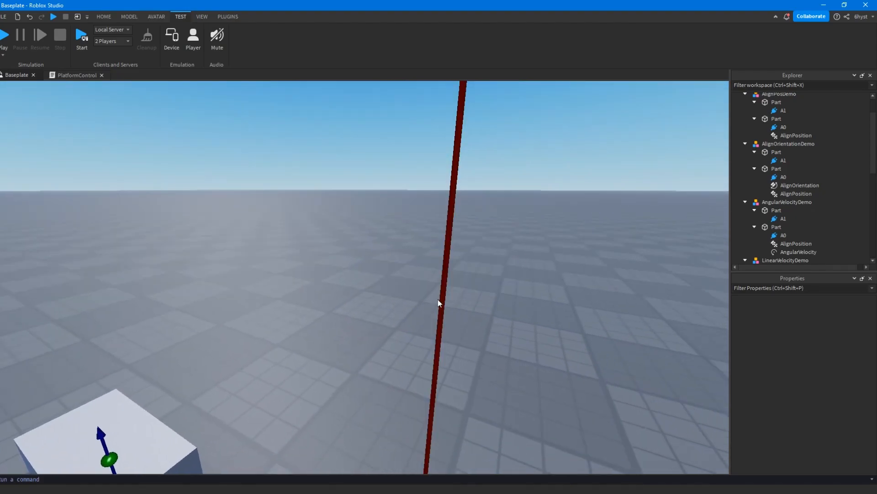
{"action": "scroll", "coordinate": [442, 303], "scroll_direction": "down", "scroll_amount": 3}
{"action": "right_click_drag", "start_coordinate": [442, 303], "coordinate": [442, 303]}
{"action": "right_click_drag", "start_coordinate": [346, 288], "coordinate": [332, 281]}
{"action": "scroll", "coordinate": [331, 281], "scroll_direction": "up", "scroll_amount": 8}
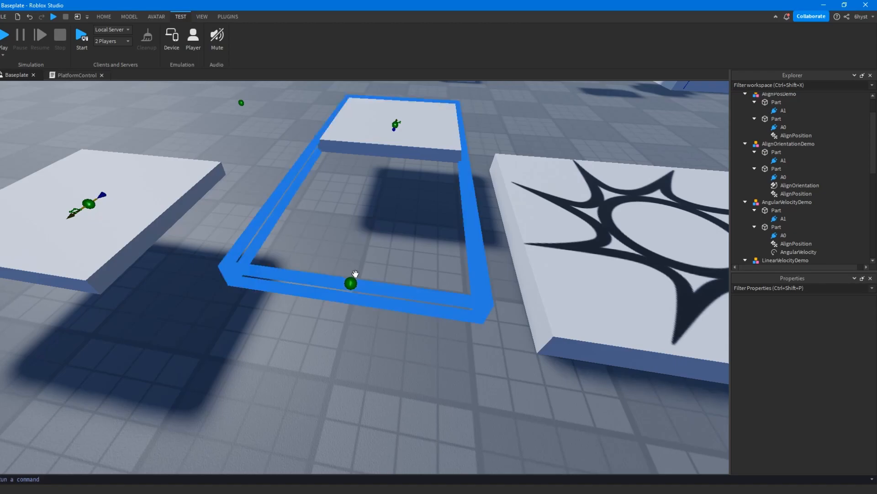
{"action": "scroll", "coordinate": [355, 273], "scroll_direction": "down", "scroll_amount": 5}
{"action": "right_click_drag", "start_coordinate": [402, 284], "coordinate": [403, 283]}
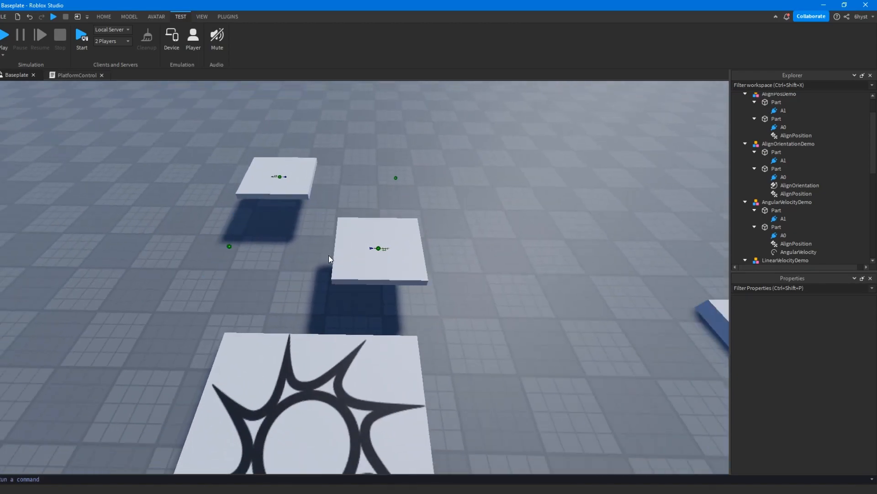
{"action": "scroll", "coordinate": [366, 269], "scroll_direction": "up", "scroll_amount": 10}
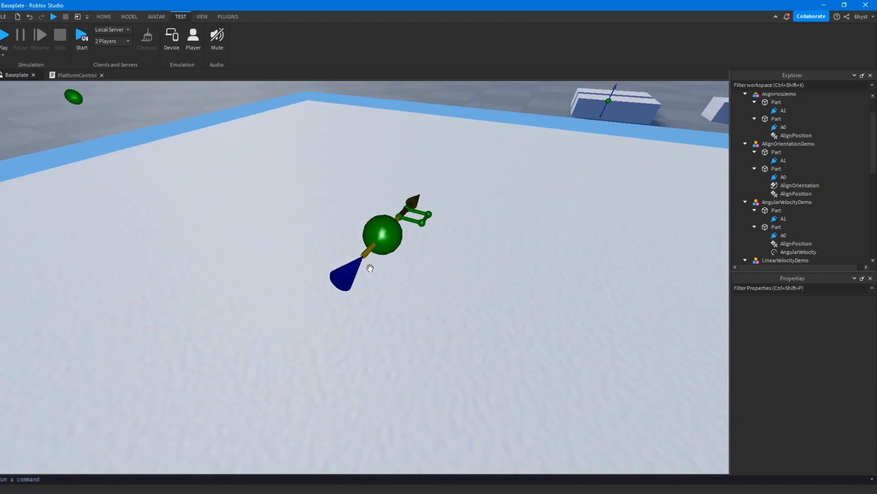
{"action": "scroll", "coordinate": [370, 268], "scroll_direction": "down", "scroll_amount": 10}
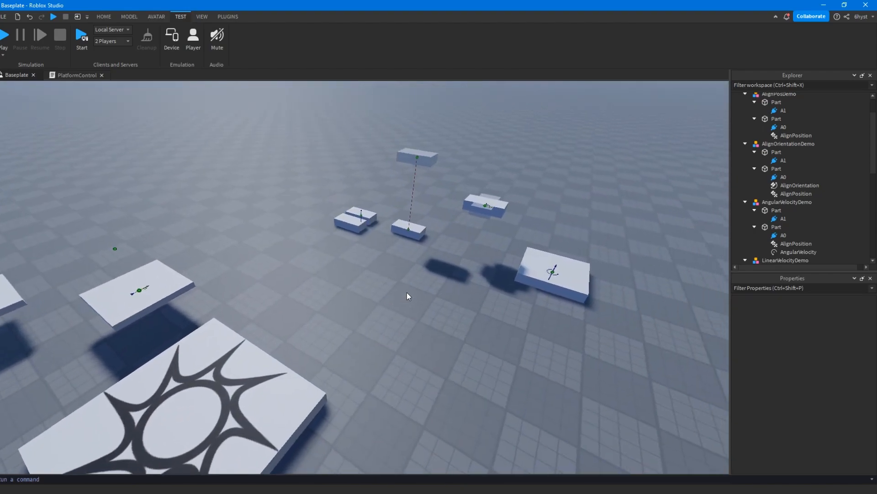
{"action": "right_click_drag", "start_coordinate": [407, 292], "coordinate": [378, 274]}
{"action": "scroll", "coordinate": [393, 277], "scroll_direction": "up", "scroll_amount": 5}
{"action": "key", "text": "d"}
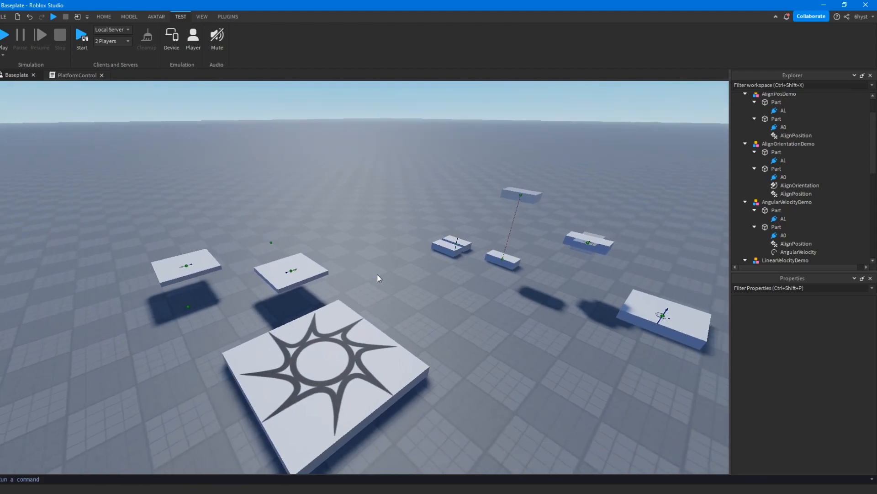